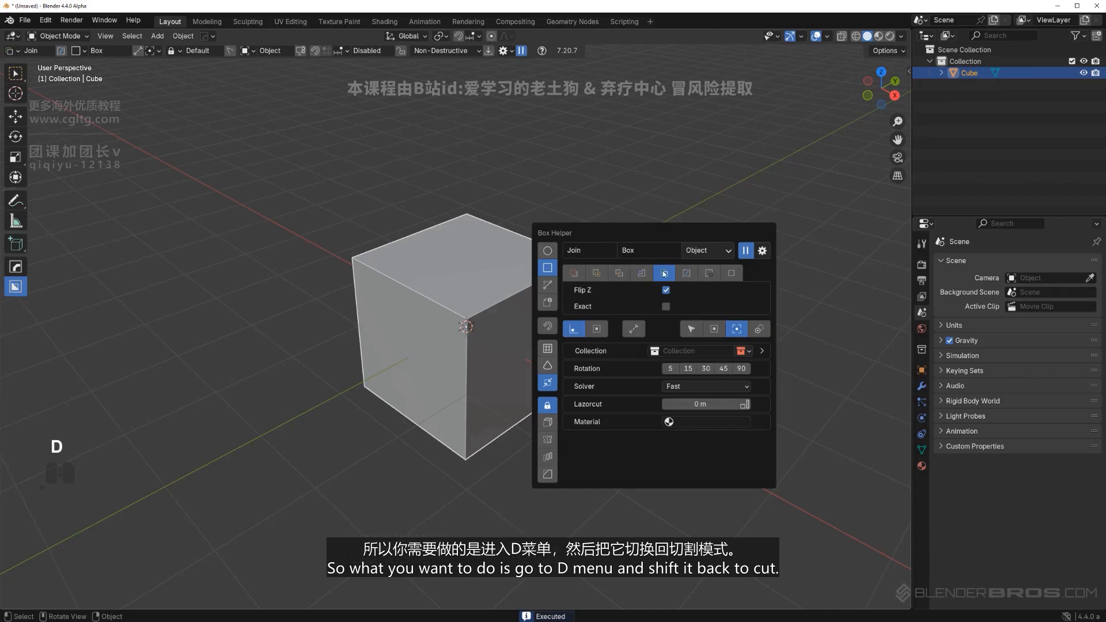
- Switch the box cutter's operation mode from Join to Cut
left_click(573, 274)
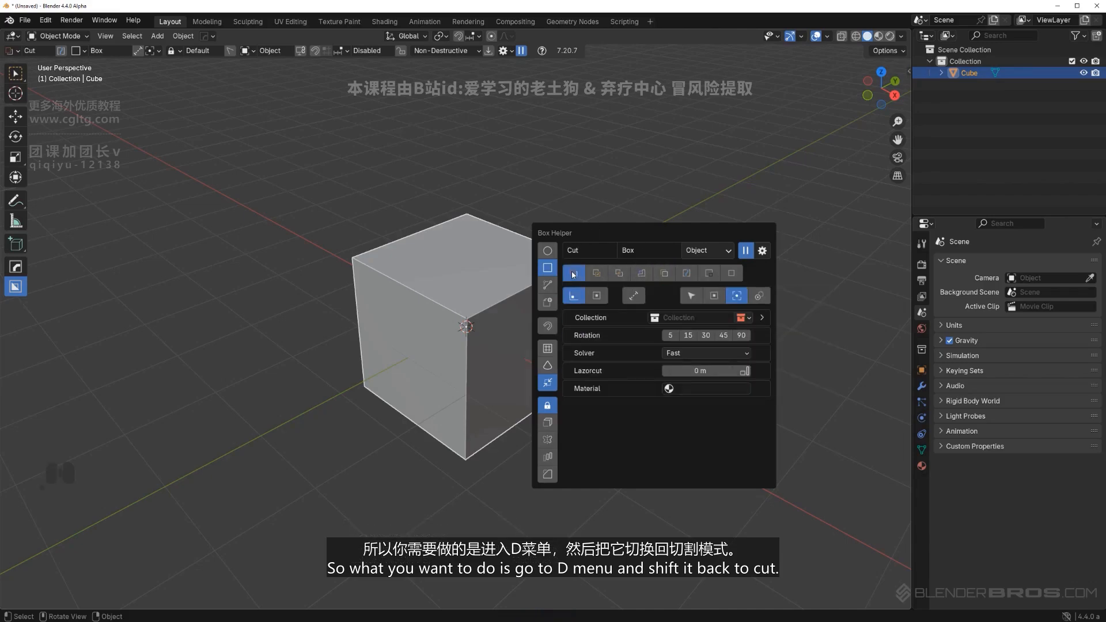
scroll(554, 293, "up", 3)
middle_click_drag(555, 301, 523, 281, "shift")
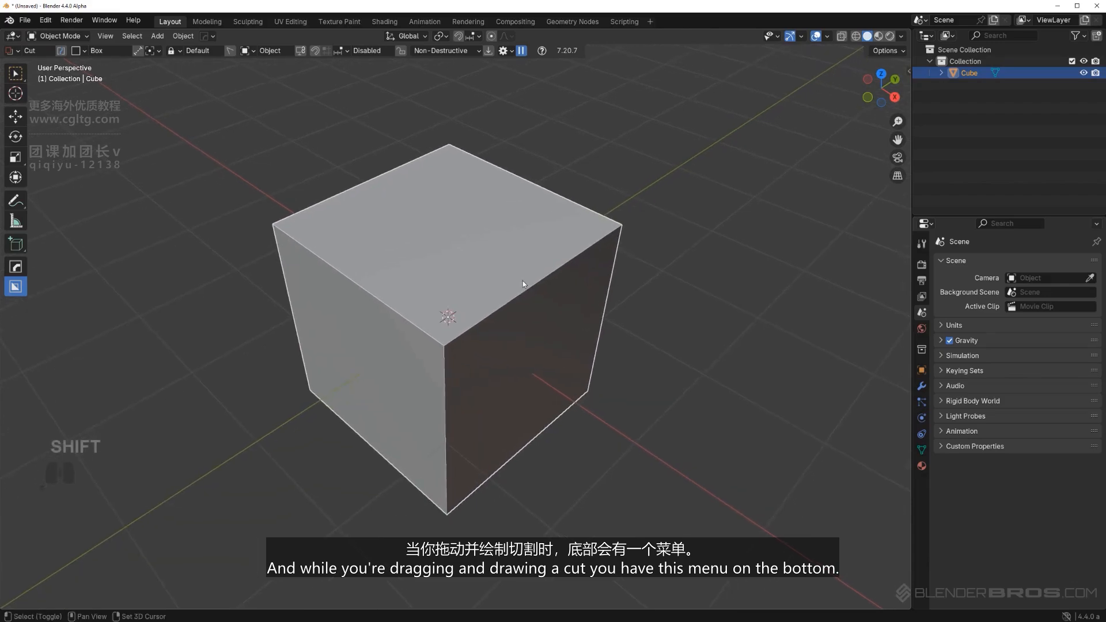
left_click_drag(551, 217, 558, 364)
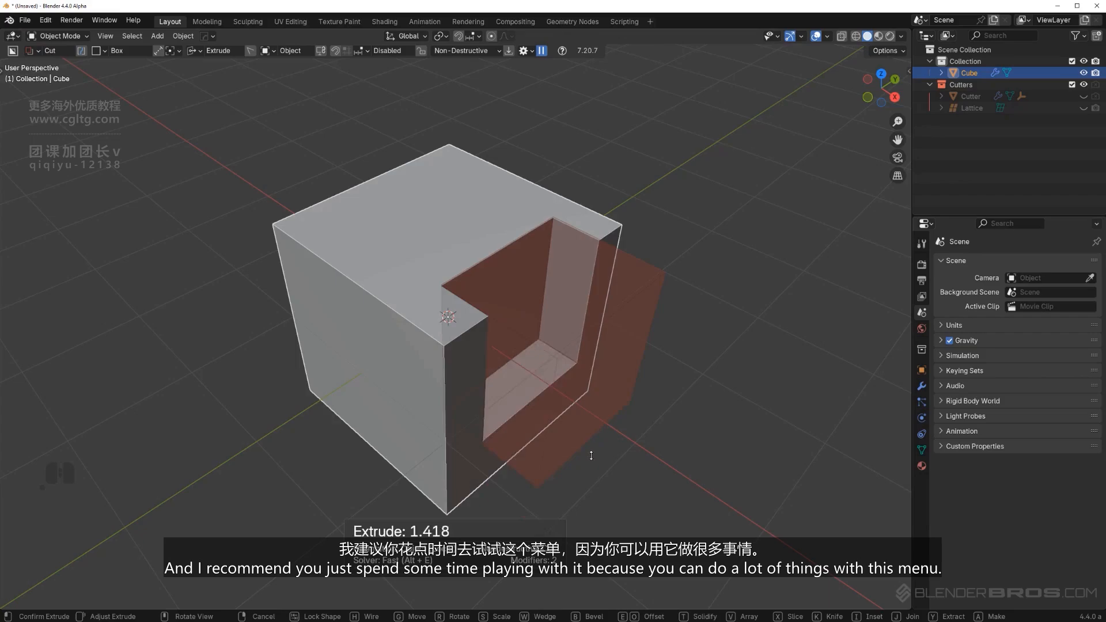
middle_click_drag(586, 420, 558, 395)
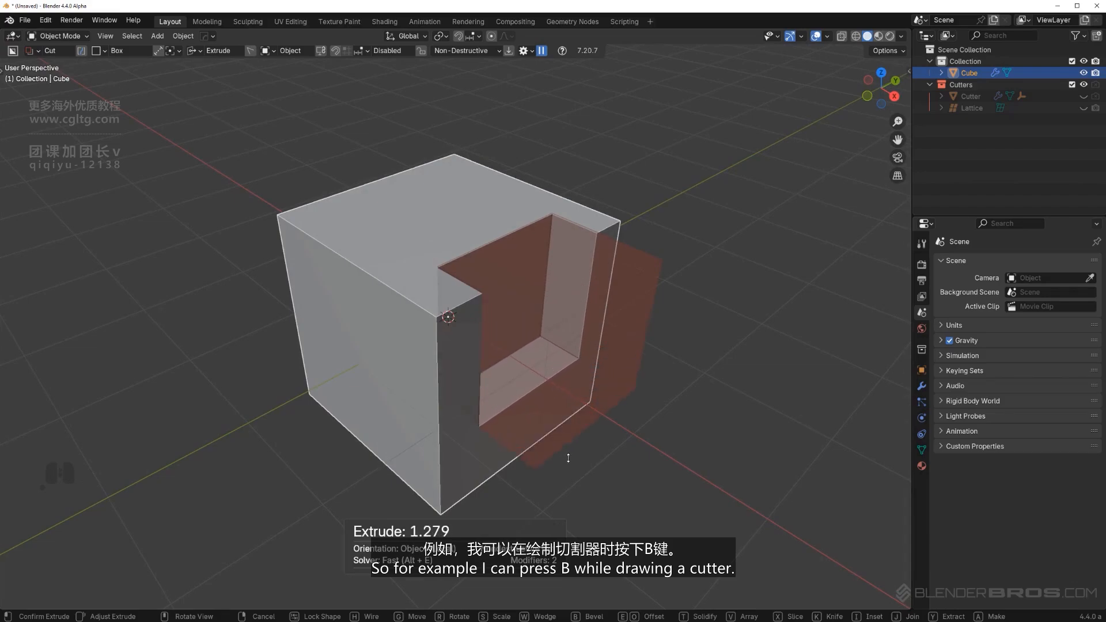
right_click(563, 410)
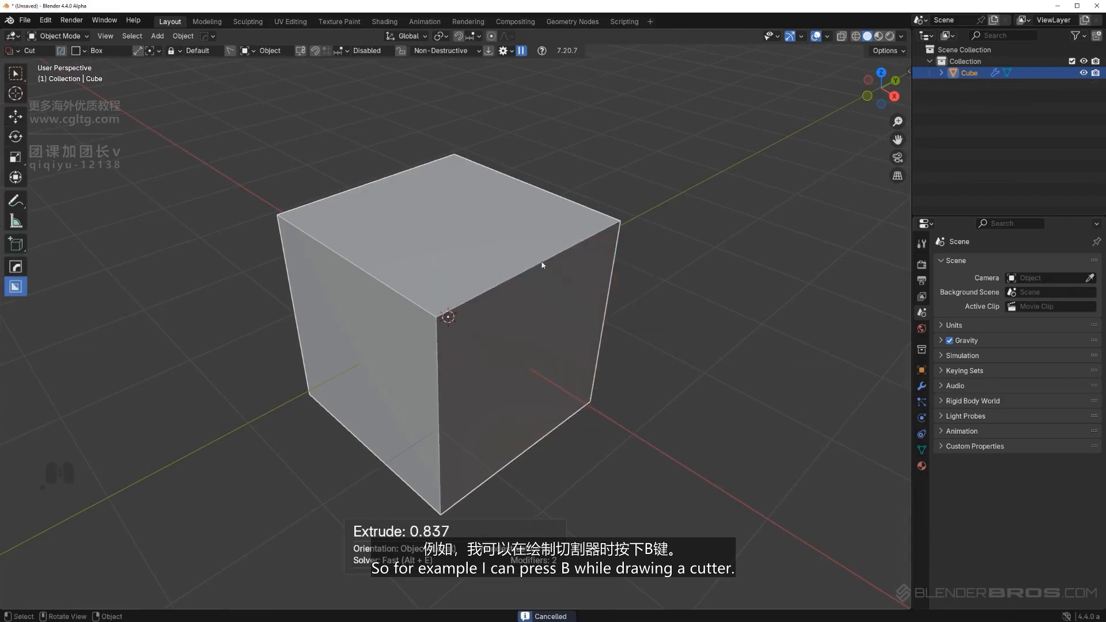
- Draw a box cutter about 1.4 deep into the cube's side and round its corners with a multi-segment bevel about 0.16 wide
middle_click_drag(546, 206, 565, 199)
left_click_drag(565, 200, 570, 314)
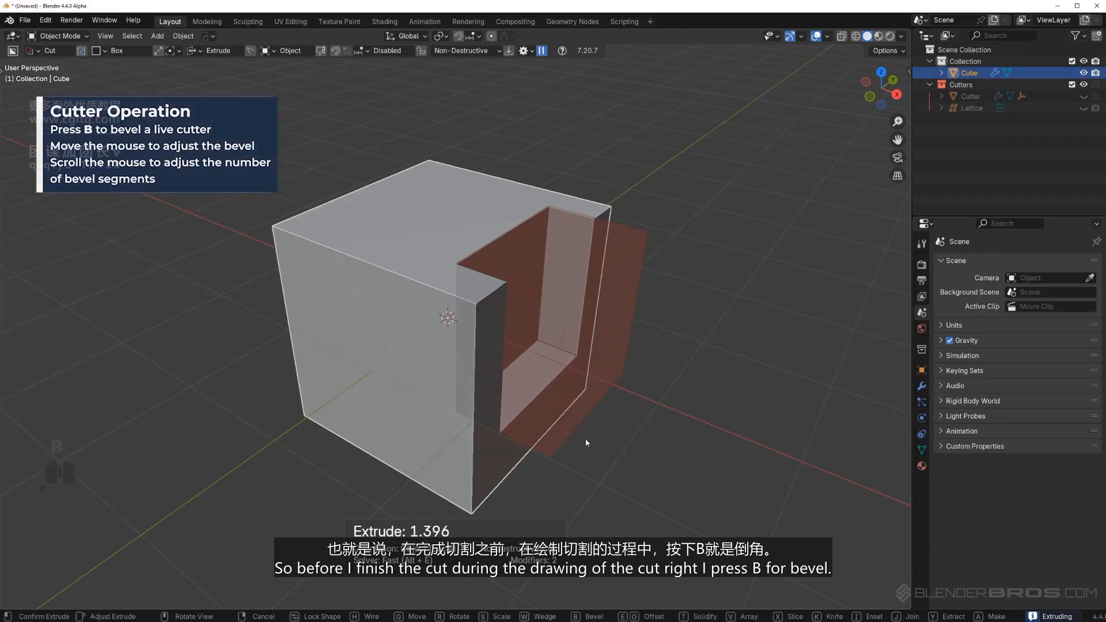
key("b")
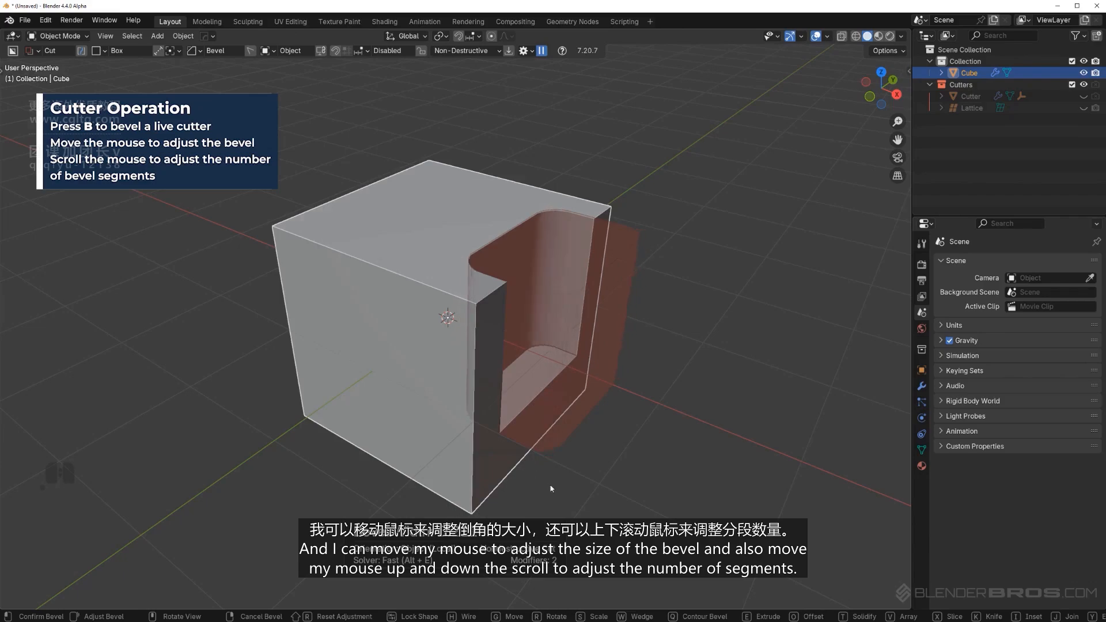
scroll(588, 420, "down", 5)
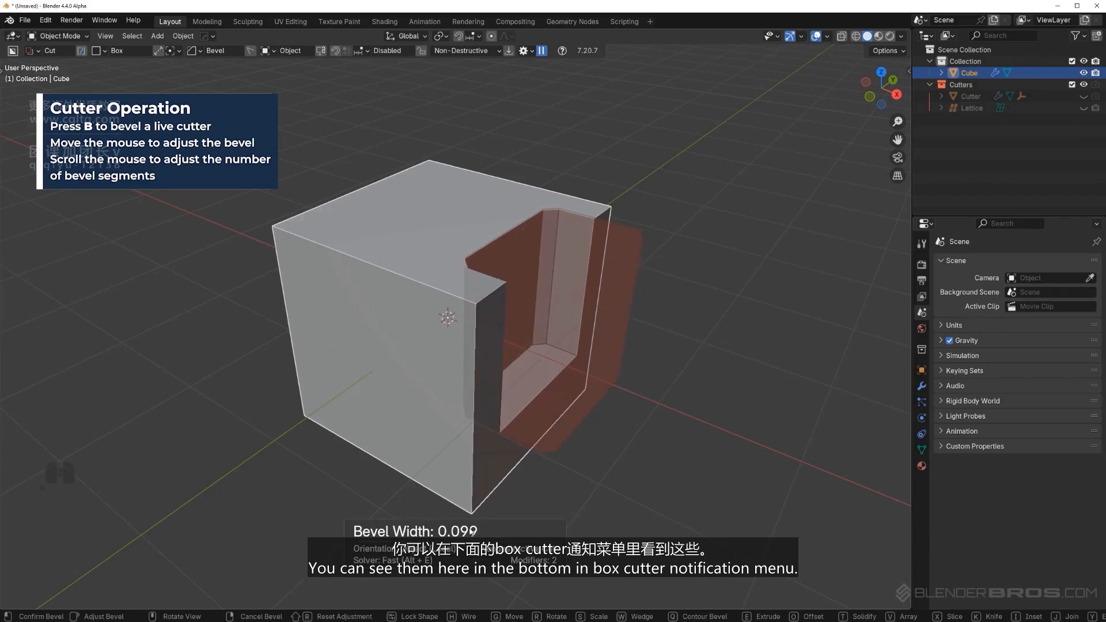
scroll(471, 533, "up", 3)
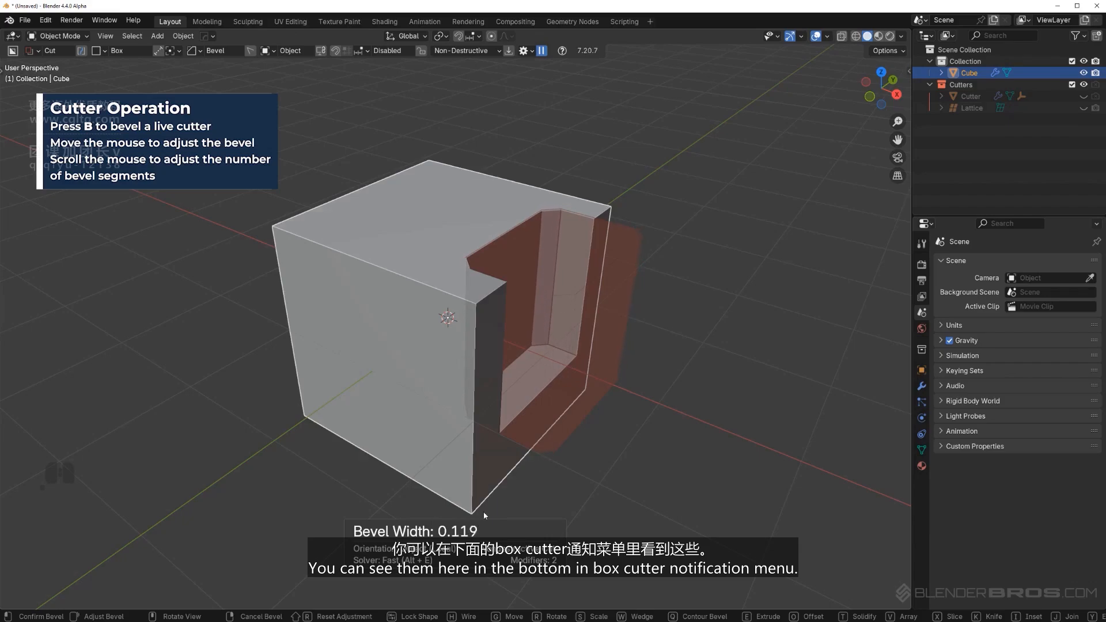
scroll(490, 496, "up", 3)
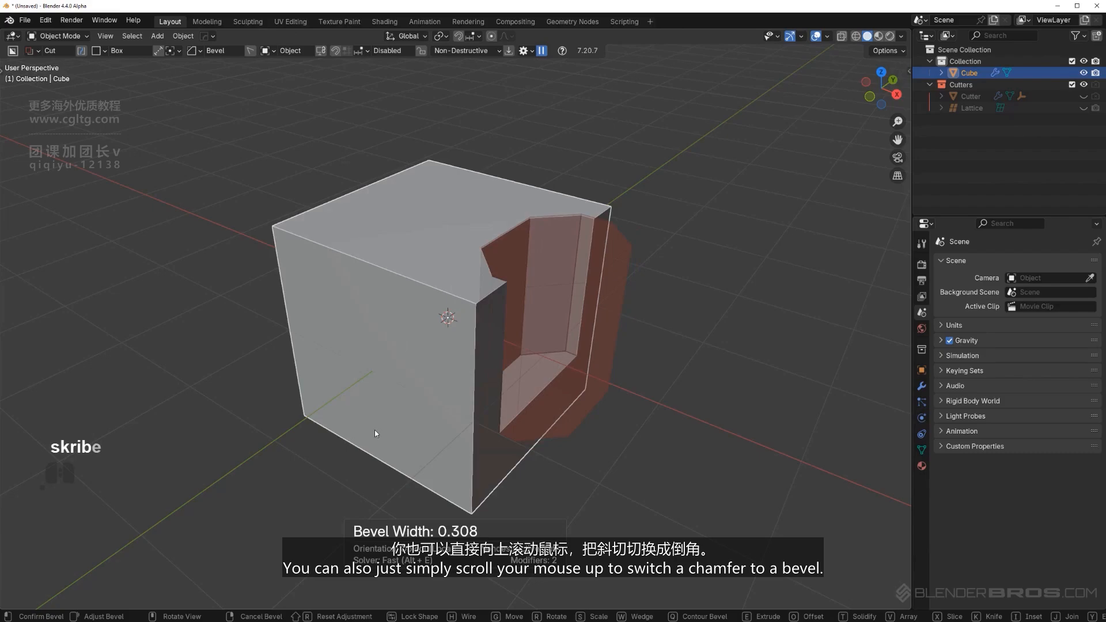
scroll(375, 432, "up", 6)
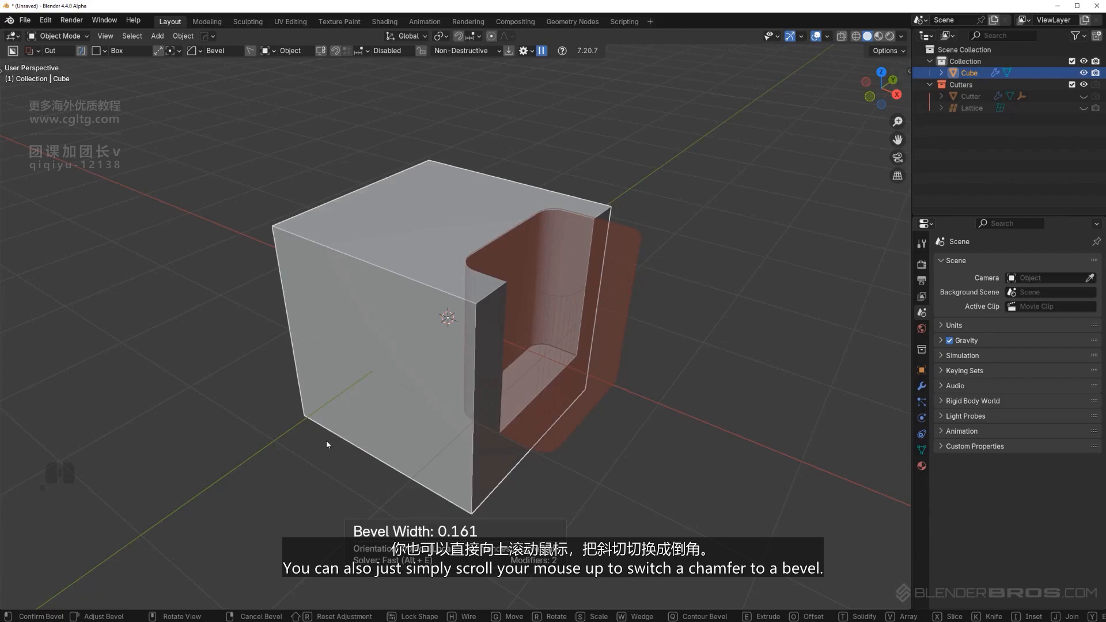
- Convert the live cutter's bevel to a quad bevel about 0.166 wide and confirm the cut
key("q")
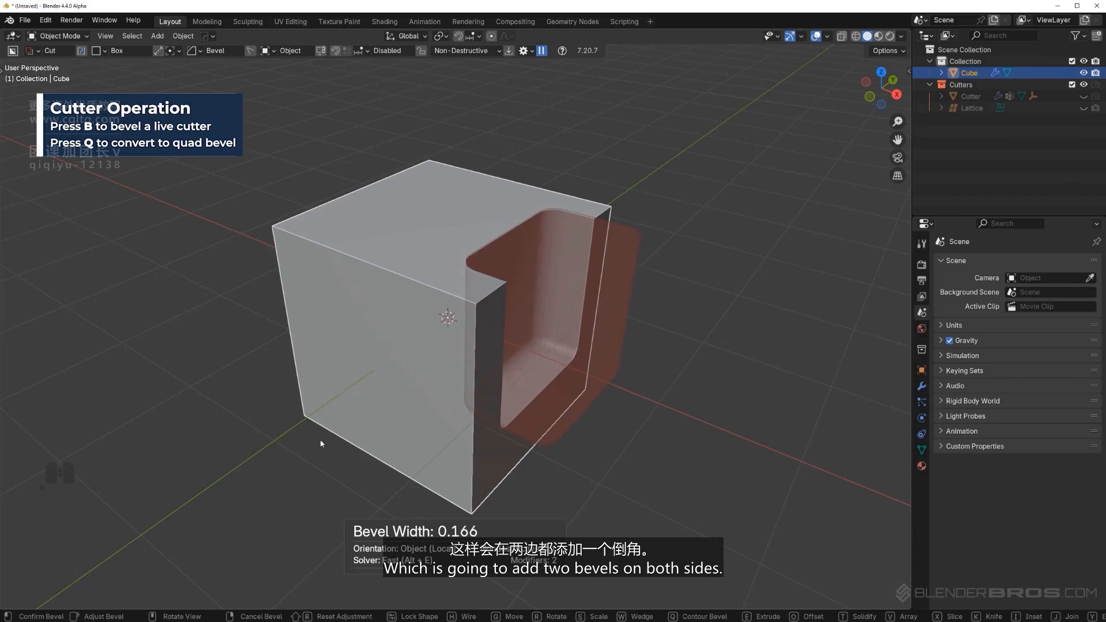
left_click(338, 439)
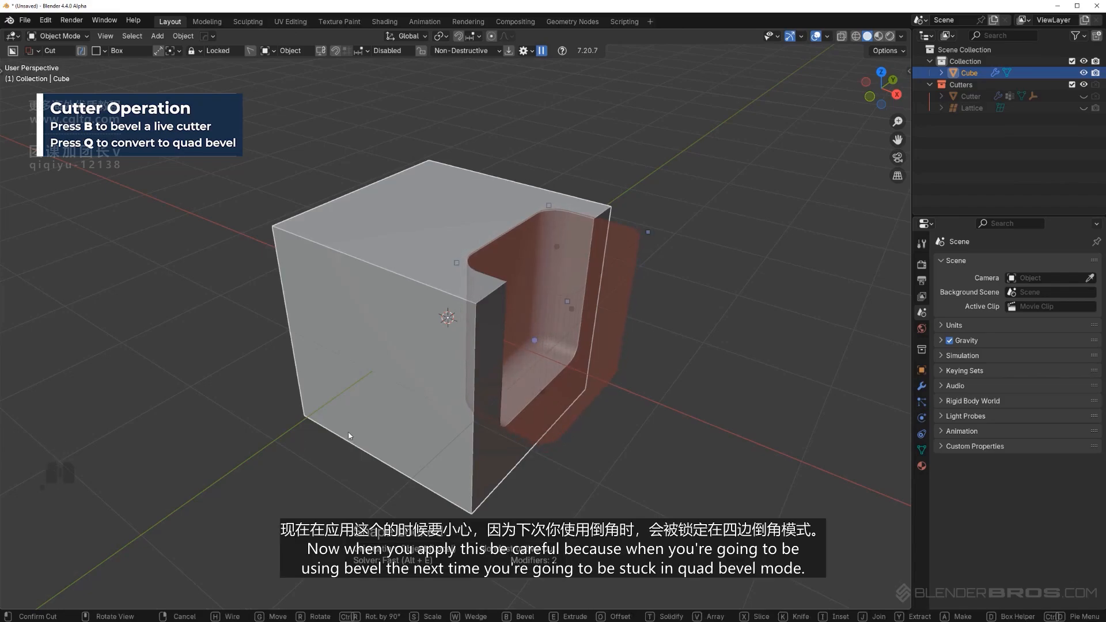
mouse_move(338, 439)
middle_mouse_down()
mouse_move(494, 365)
mouse_move(572, 382)
middle_mouse_up()
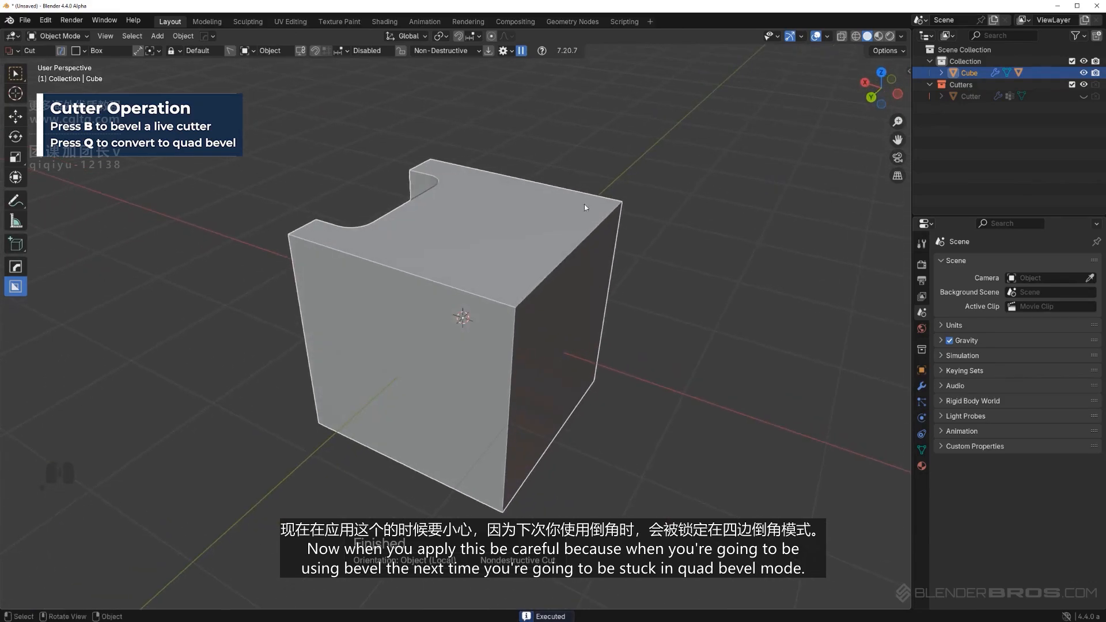
- Draw a beveled box cutter on an uncut side of the cube, disable its quad bevel, and remove the bevel before discarding the cutter
left_click_drag(577, 202, 592, 302)
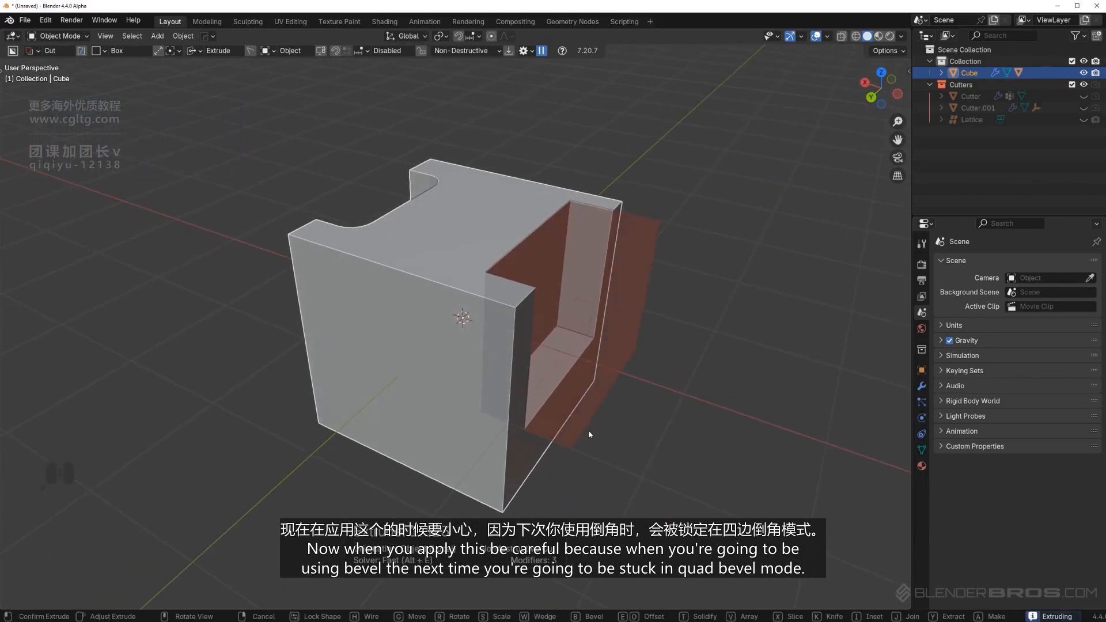
key("b")
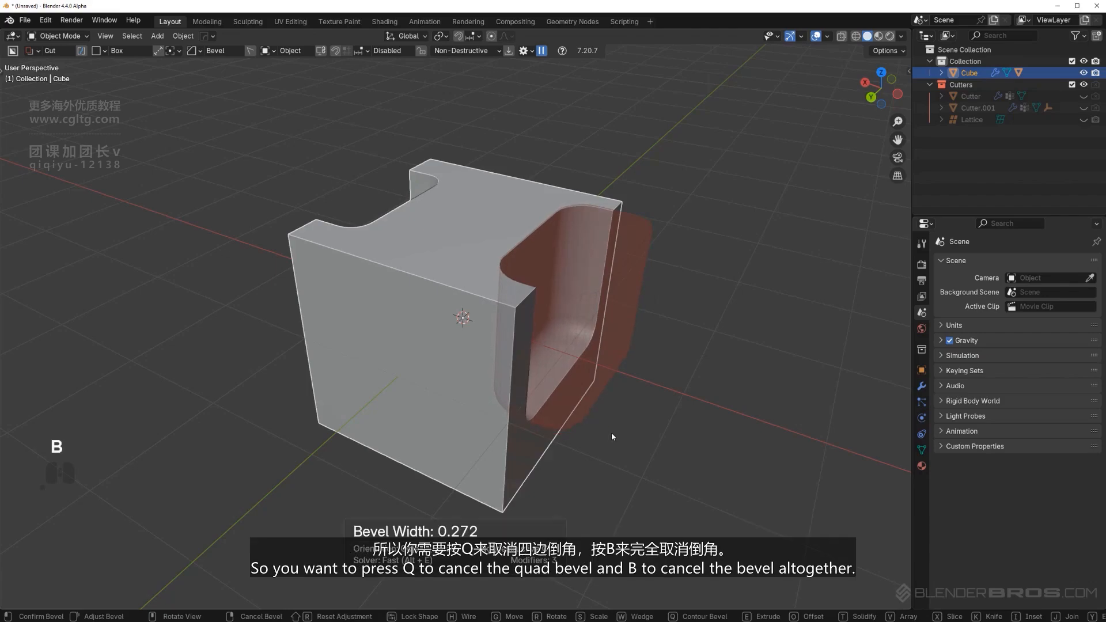
key("q")
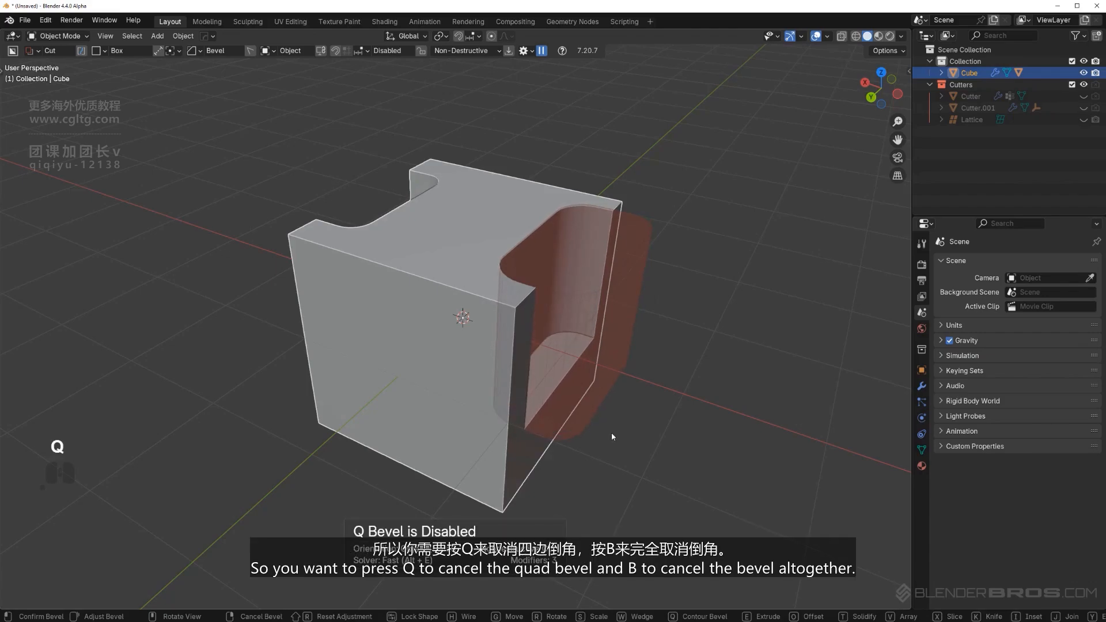
key("b")
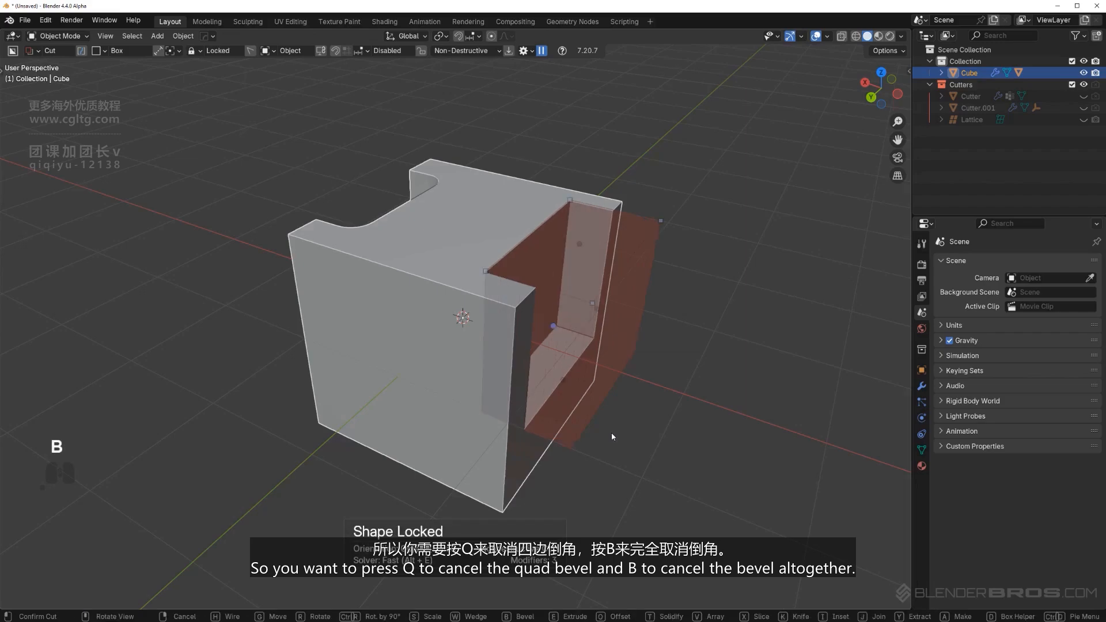
middle_click_drag(612, 436, 599, 416)
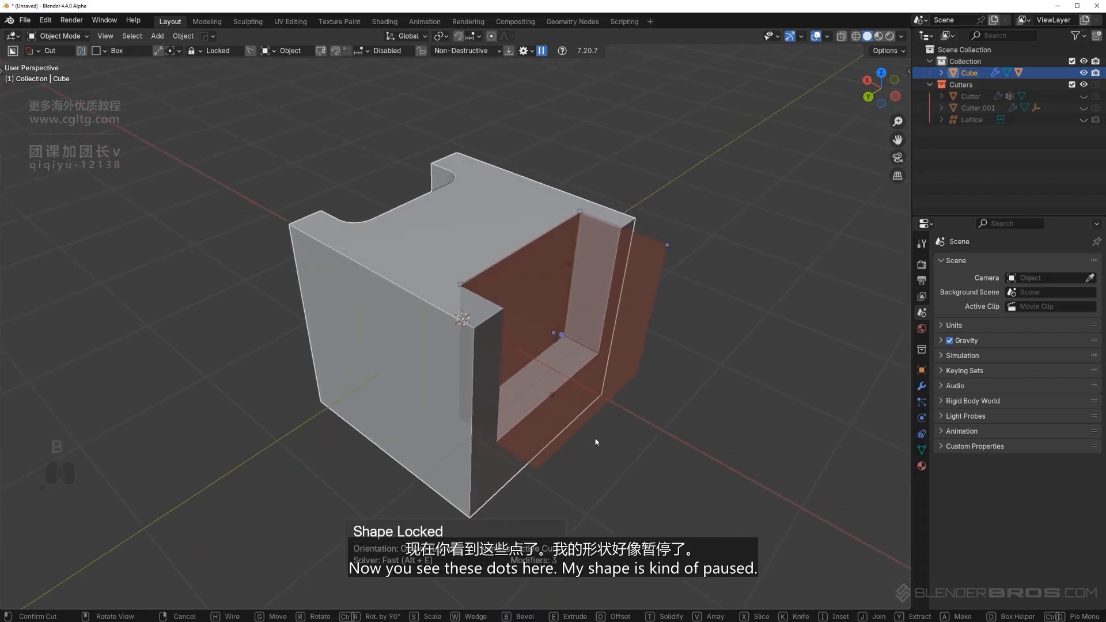
middle_click_drag(513, 333, 697, 386)
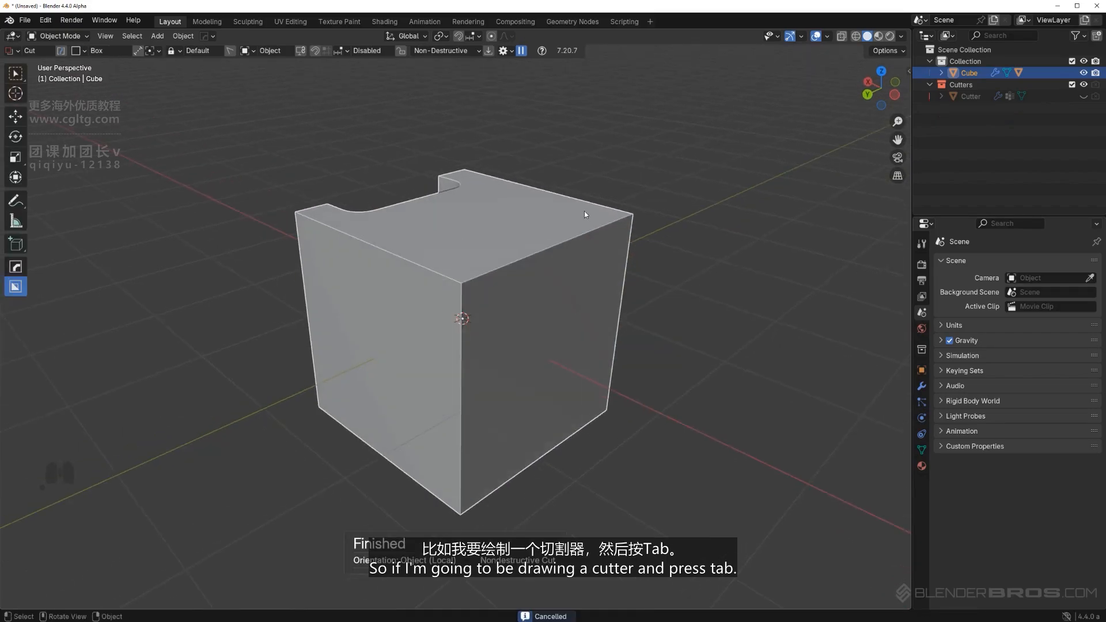
- Draw a box cutter from the top edge of the cube's uncut side and lock its shape for adjustment
mouse_move(584, 211)
left_mouse_down()
mouse_move(569, 223)
mouse_move(579, 305)
left_mouse_up()
key("Tab")
mouse_move(576, 391)
middle_mouse_down()
mouse_move(535, 396)
mouse_move(382, 299)
mouse_move(583, 330)
mouse_move(745, 304)
mouse_move(713, 220)
mouse_move(572, 242)
middle_mouse_up()
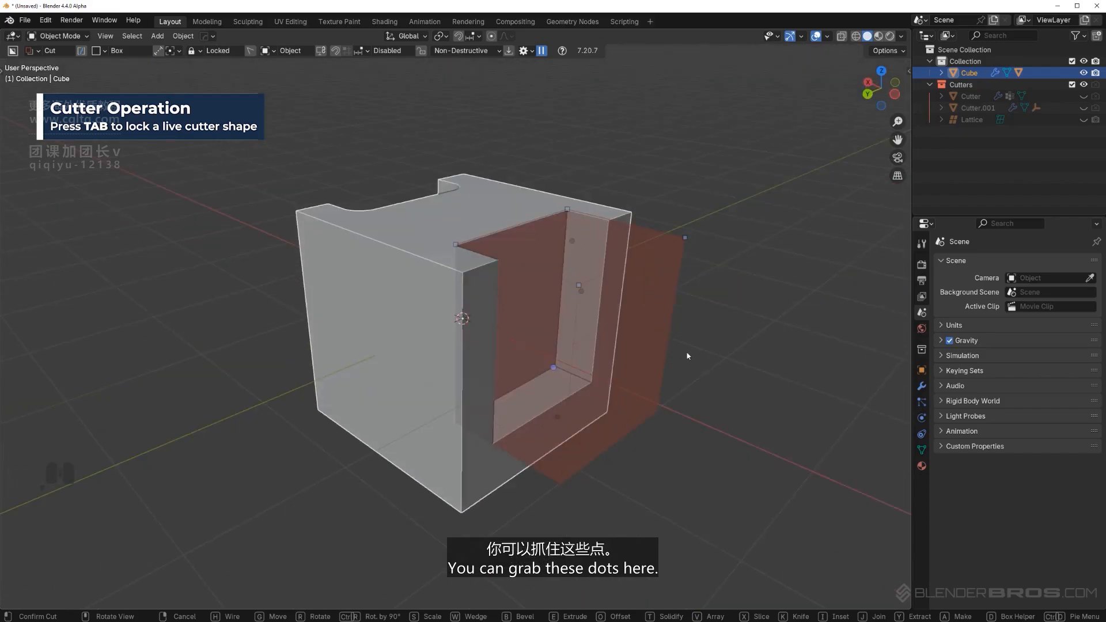
middle_click_drag(551, 423, 718, 286)
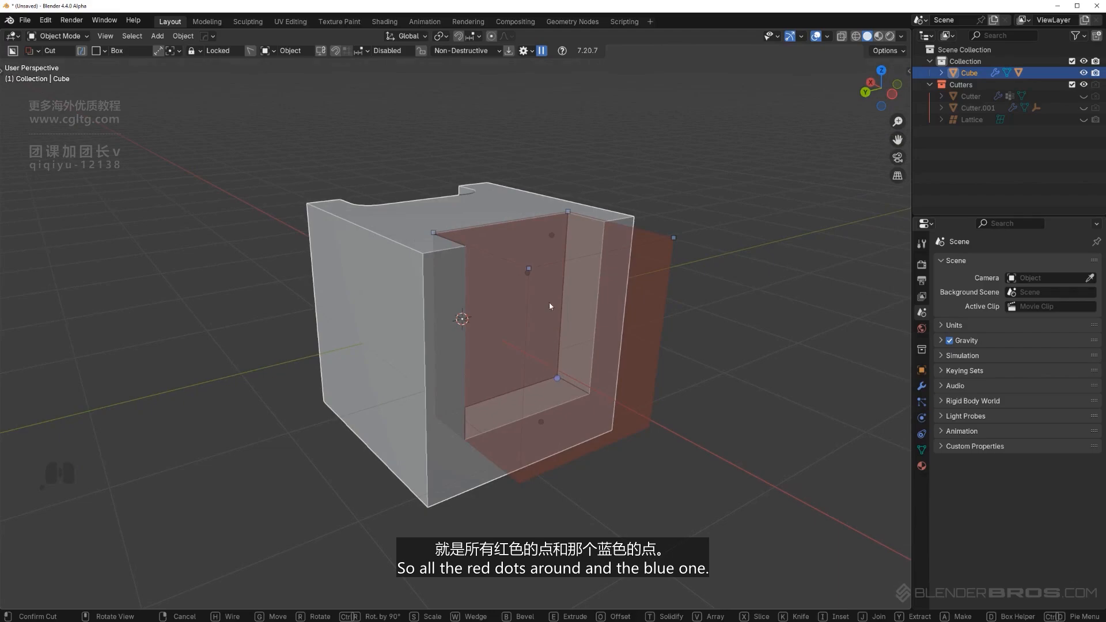
- Extend the locked cutter above the cube's top face and reposition its bottom and left boundaries using the adjustment dots
left_click_drag(551, 235, 575, 188)
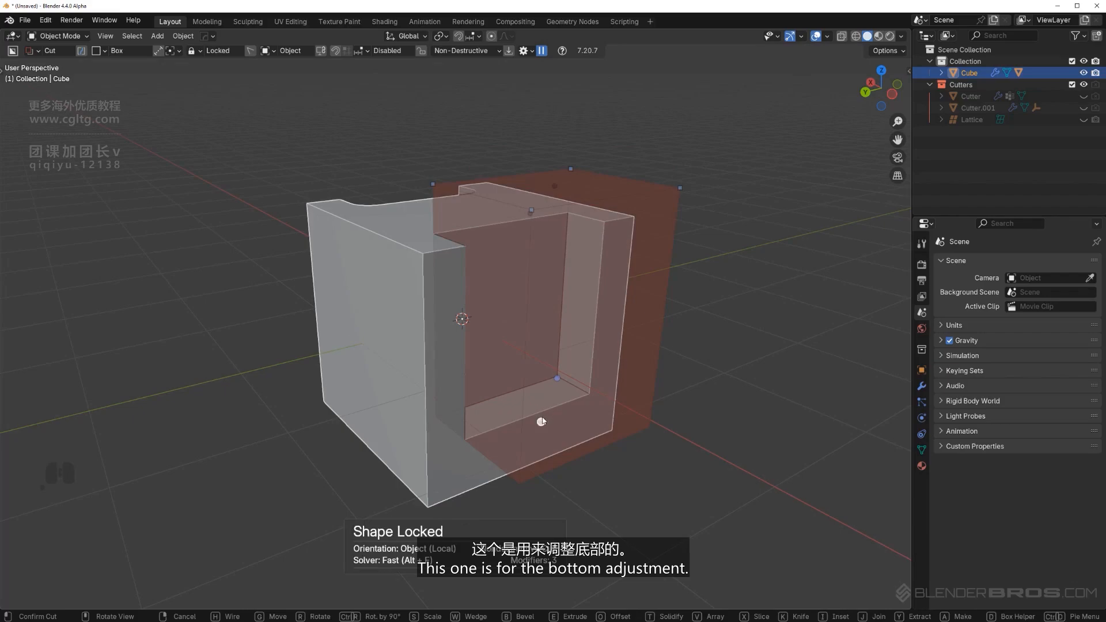
mouse_move(541, 421)
left_mouse_down()
mouse_move(541, 458)
mouse_move(553, 434)
mouse_move(552, 445)
left_mouse_up()
middle_click_drag(529, 313, 501, 321)
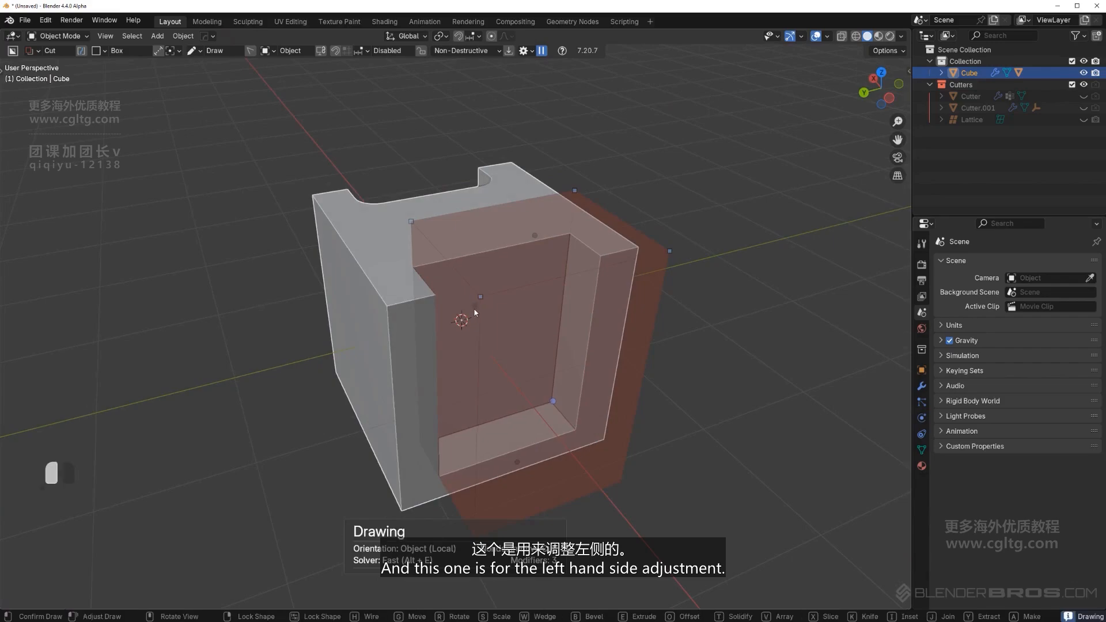
left_click_drag(475, 313, 451, 316)
mouse_move(452, 316)
middle_mouse_down()
mouse_move(606, 290)
mouse_move(523, 280)
middle_mouse_up()
- Bevel the adjusted cutter's vertical corners with a regular rounded bevel and confirm the cut
key("b")
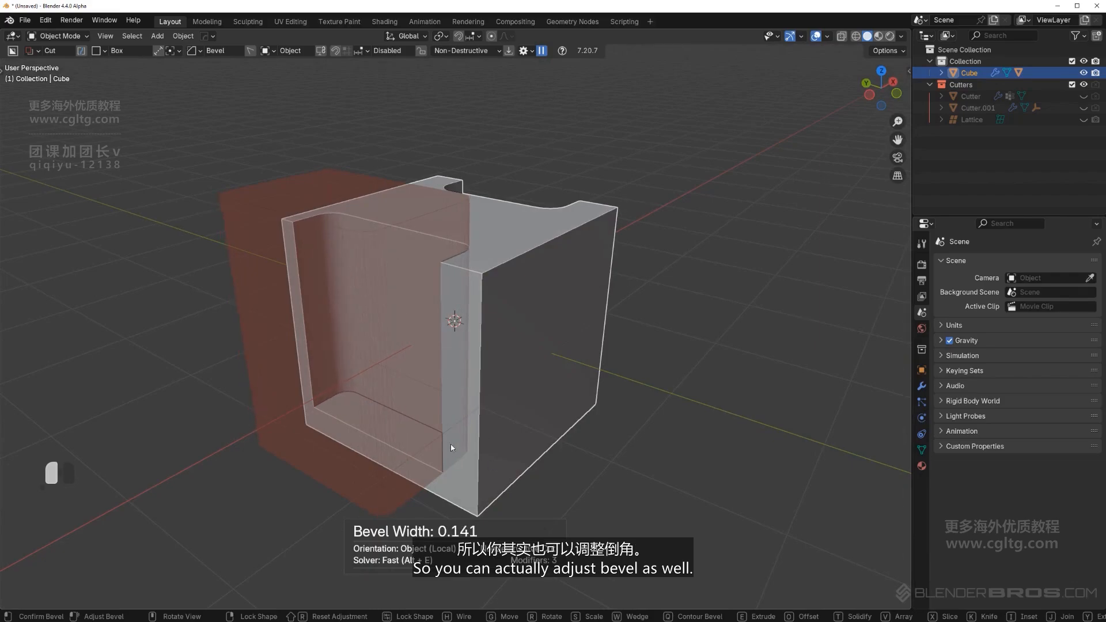
left_click(489, 451)
middle_click_drag(489, 451, 654, 289)
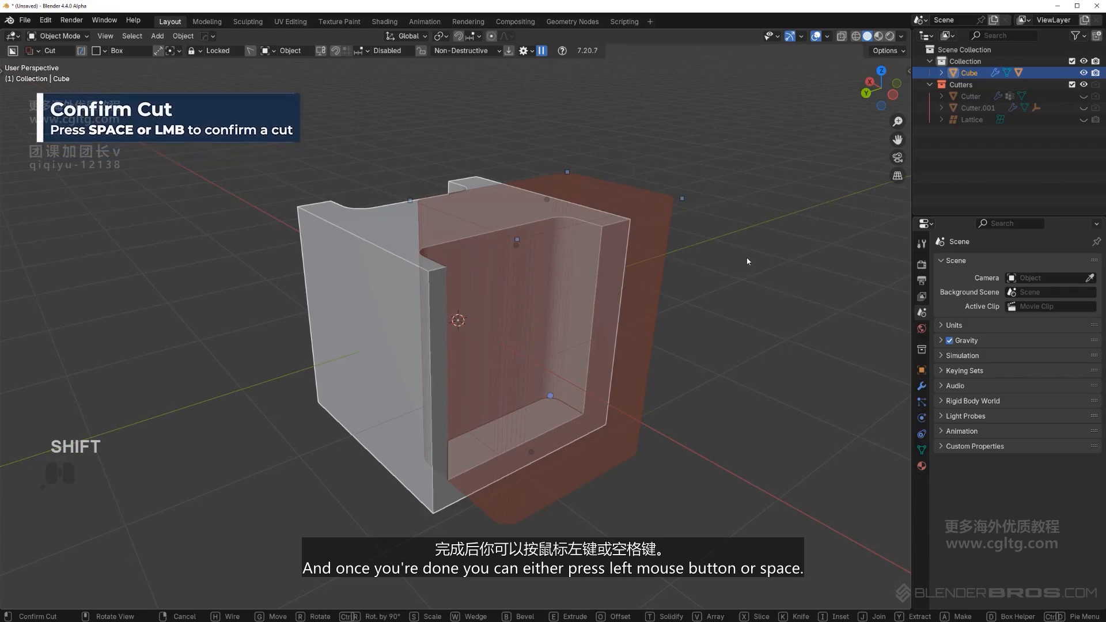
key("space")
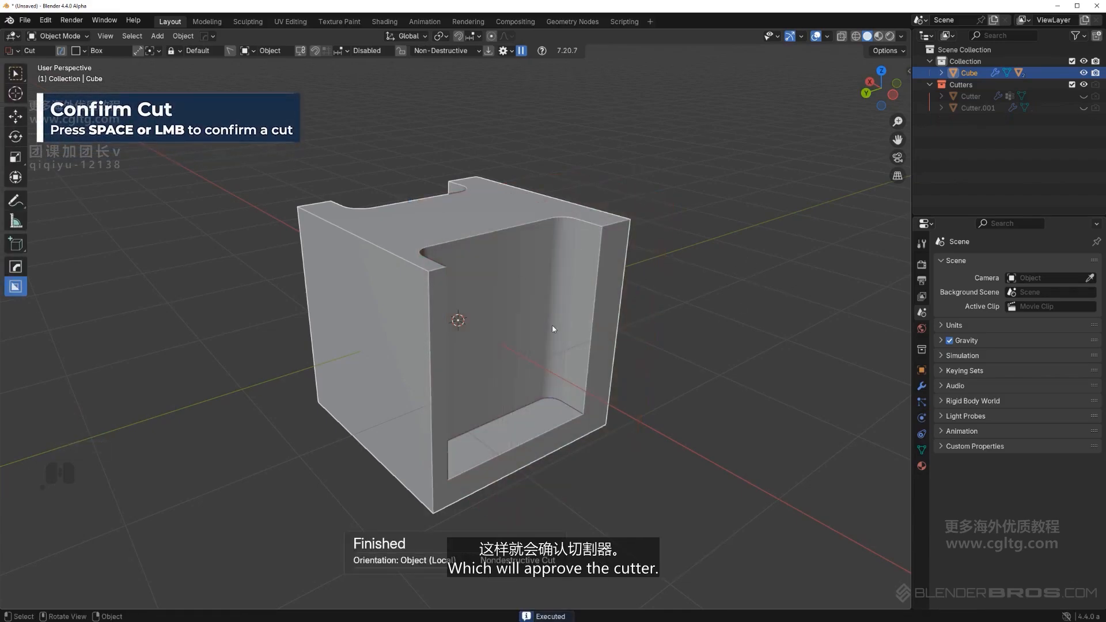
- Delete the cut cube and add a new mesh cube in its place
middle_click_drag(483, 281, 448, 261)
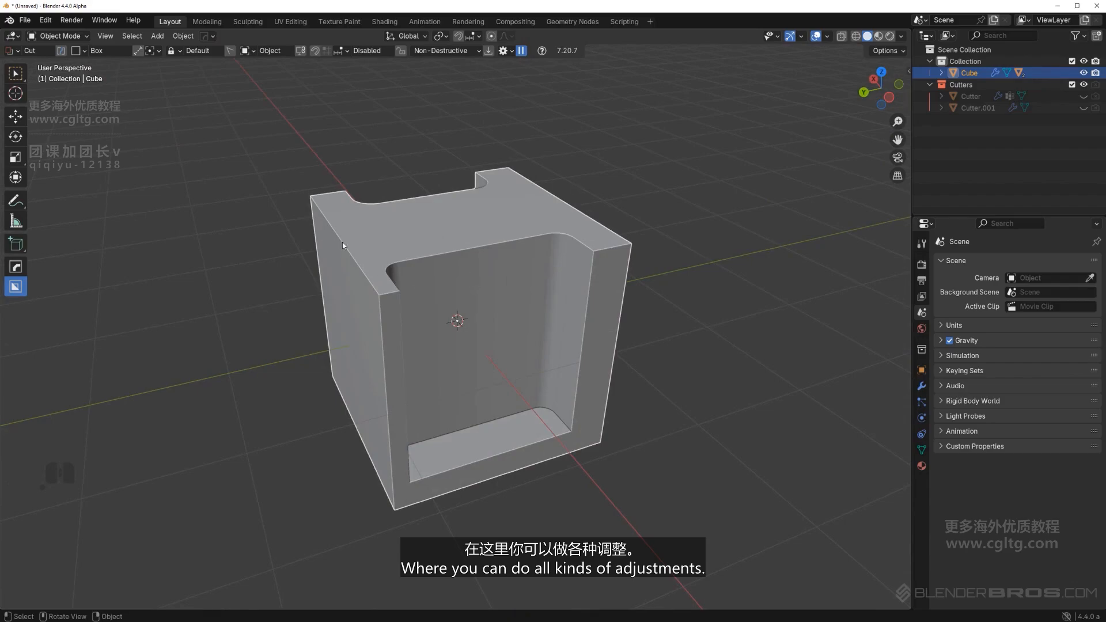
key("x")
left_click(469, 239)
key("shift+a")
mouse_move(518, 241)
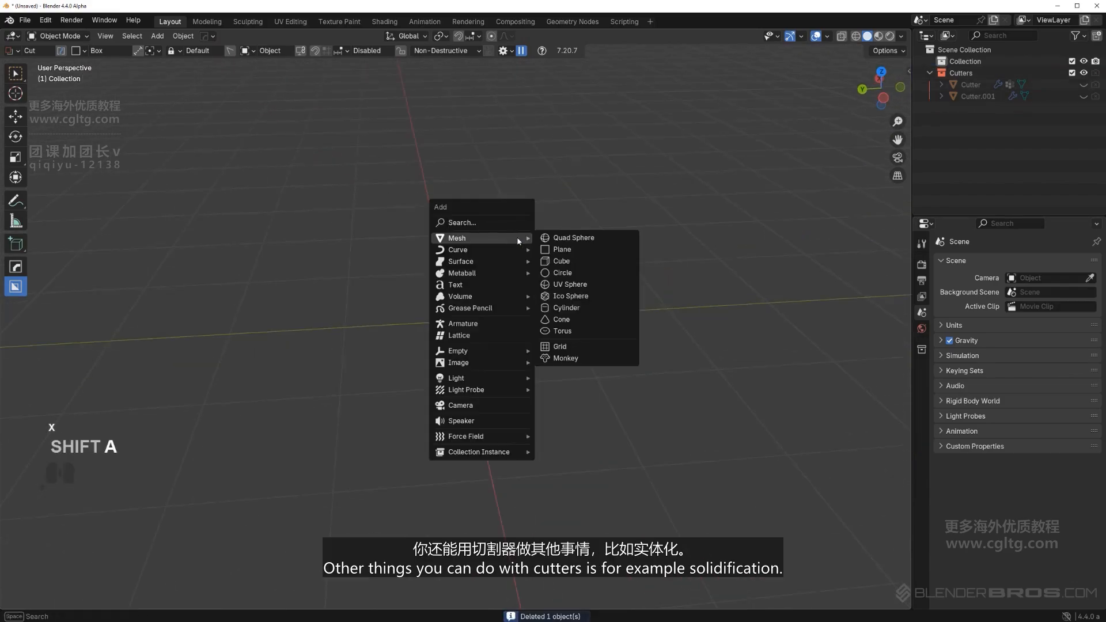
left_click(562, 261)
middle_click_drag(562, 261, 533, 264)
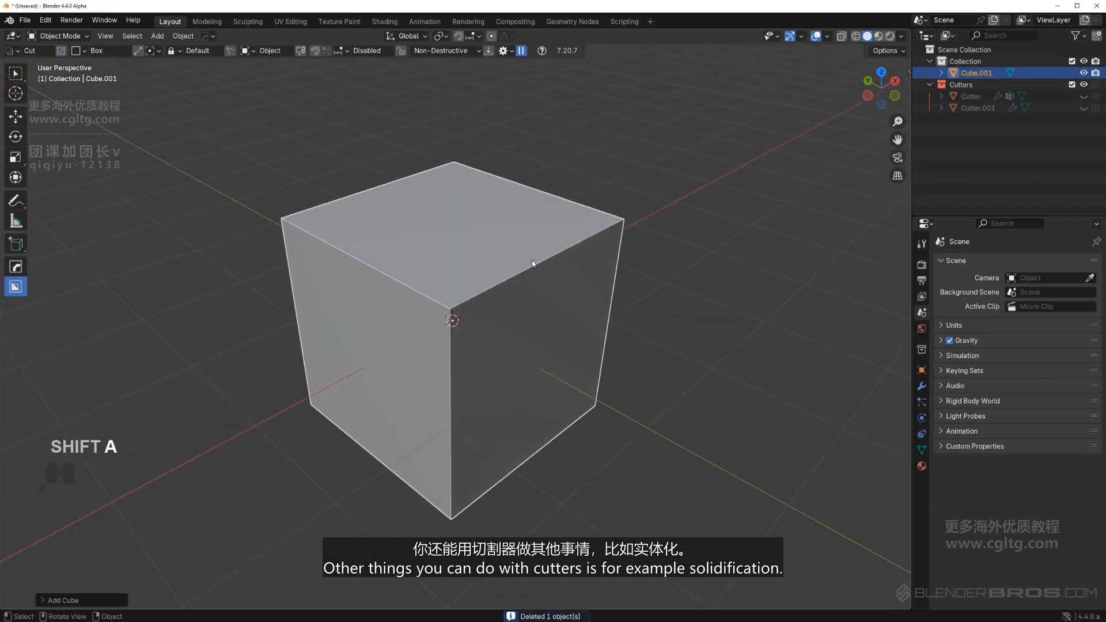
- Draw a box cutter from the cube's top edge, try solidifying it at about 0.042 thickness, and return to the regular cutter
left_click_drag(568, 222, 545, 325)
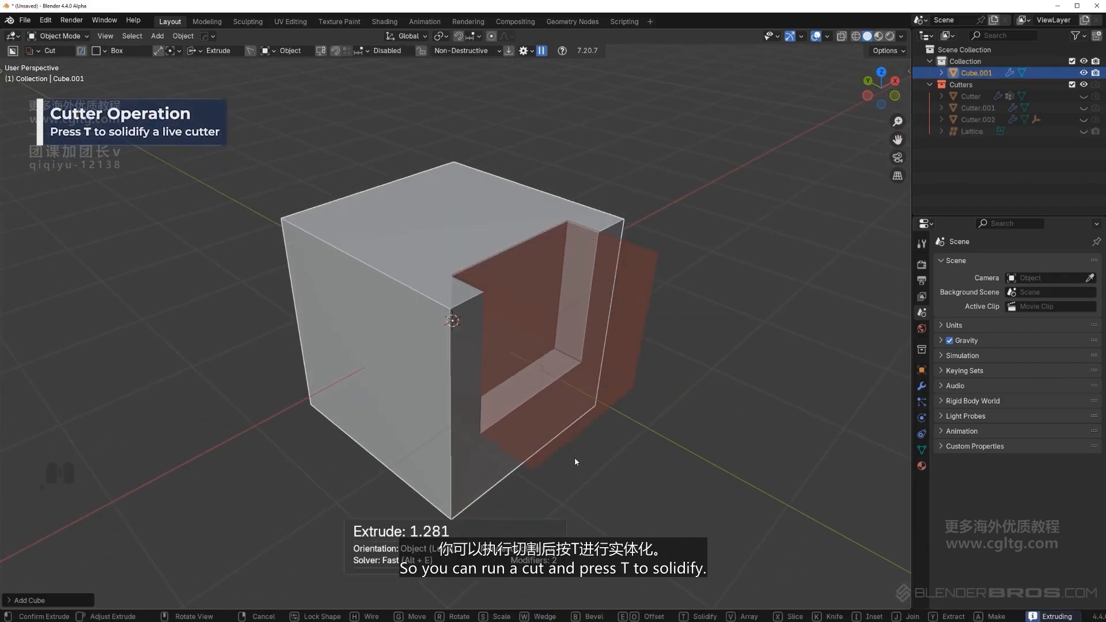
key("t")
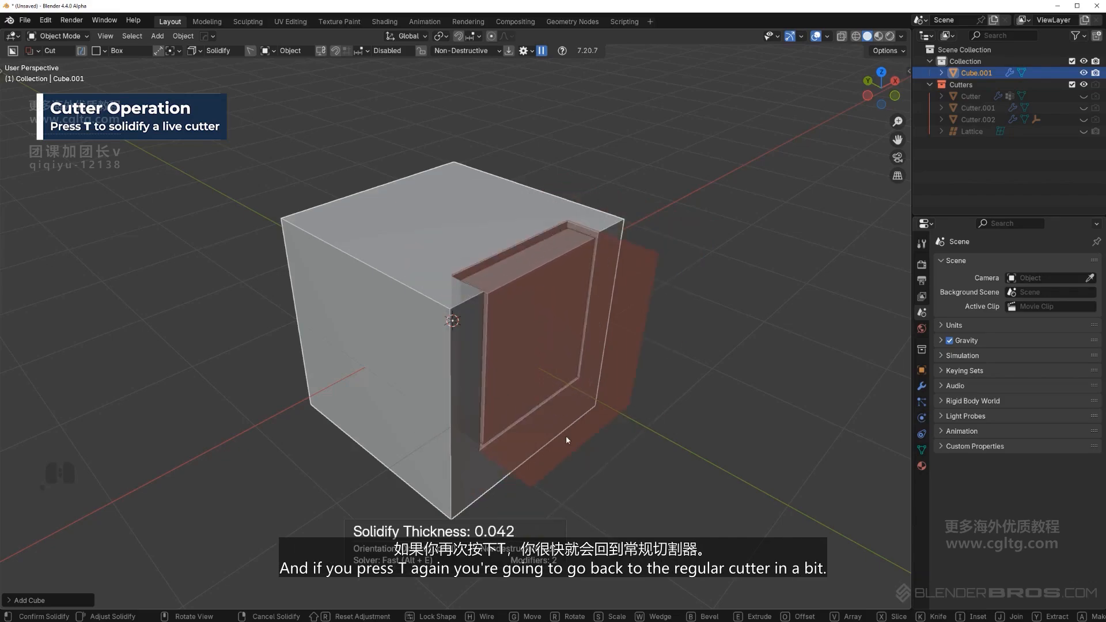
key("t")
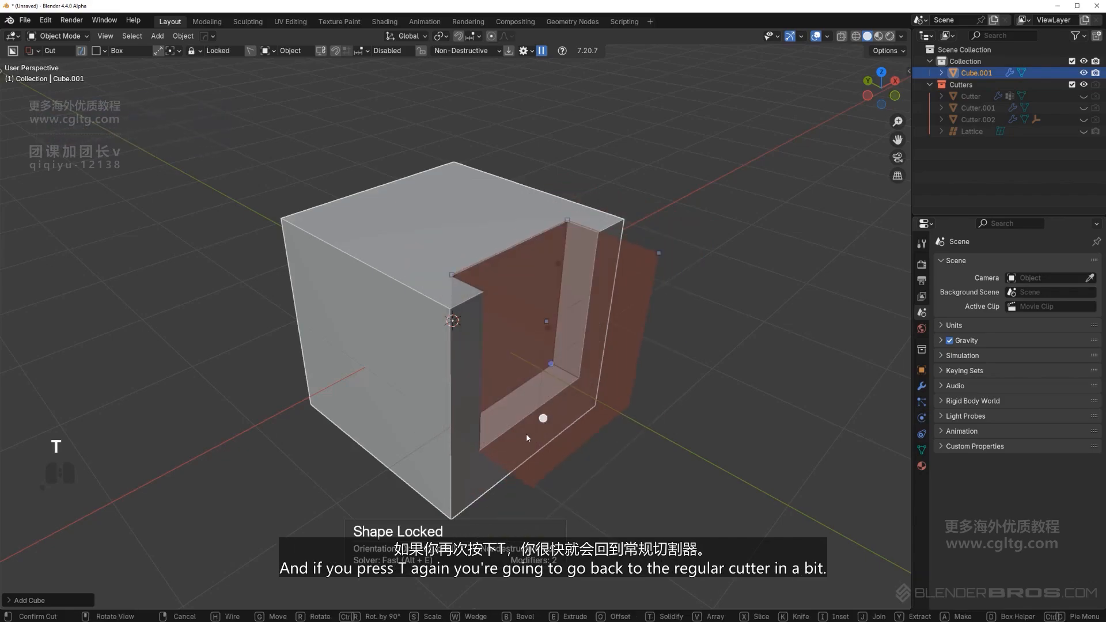
middle_click_drag(730, 322, 489, 251)
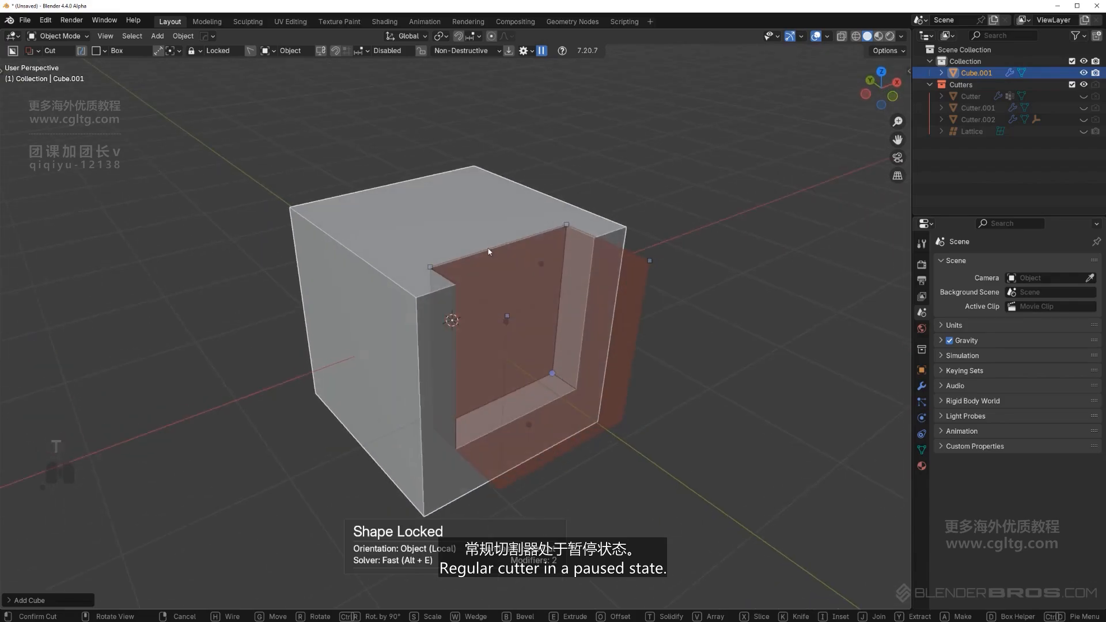
- Try tapering the live cutter, stop the taper, and cancel the whole cut
key("shift")
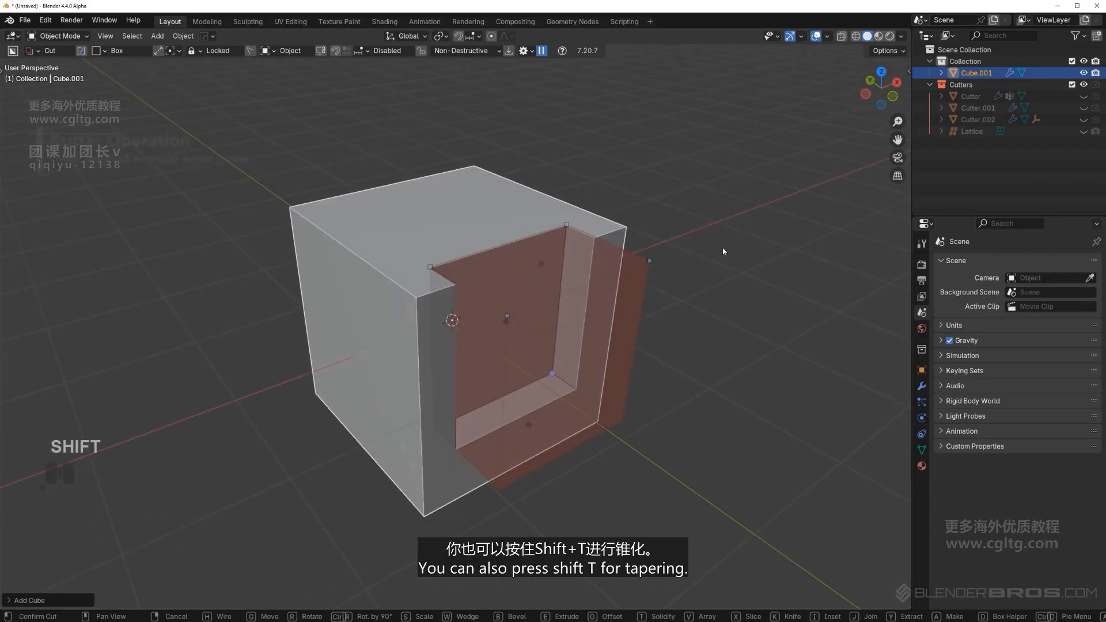
key("shift+t")
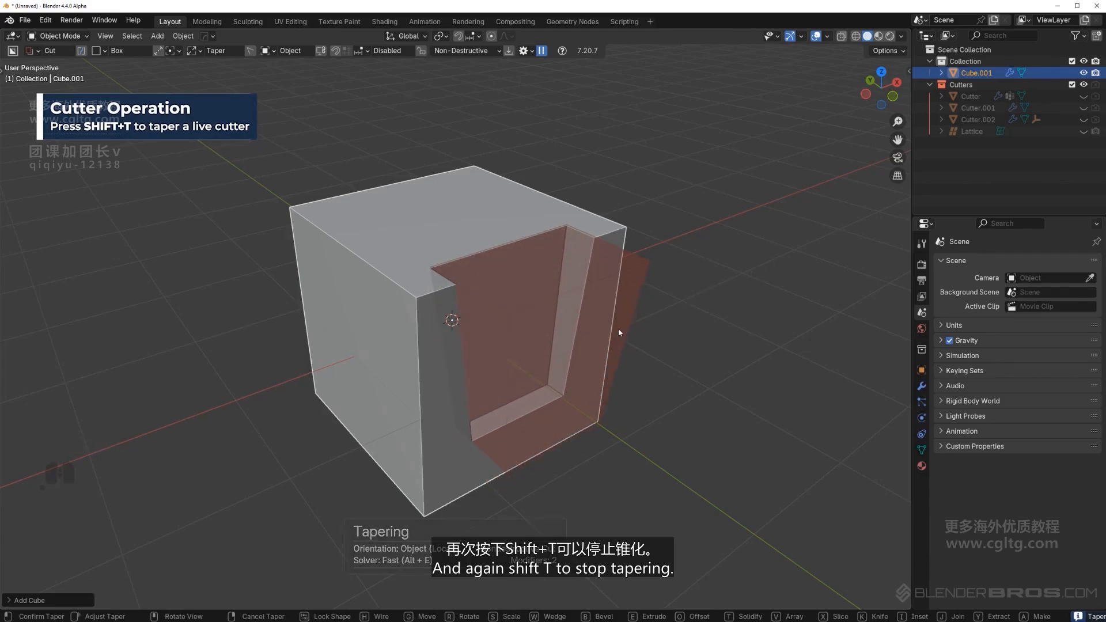
key("shift+t")
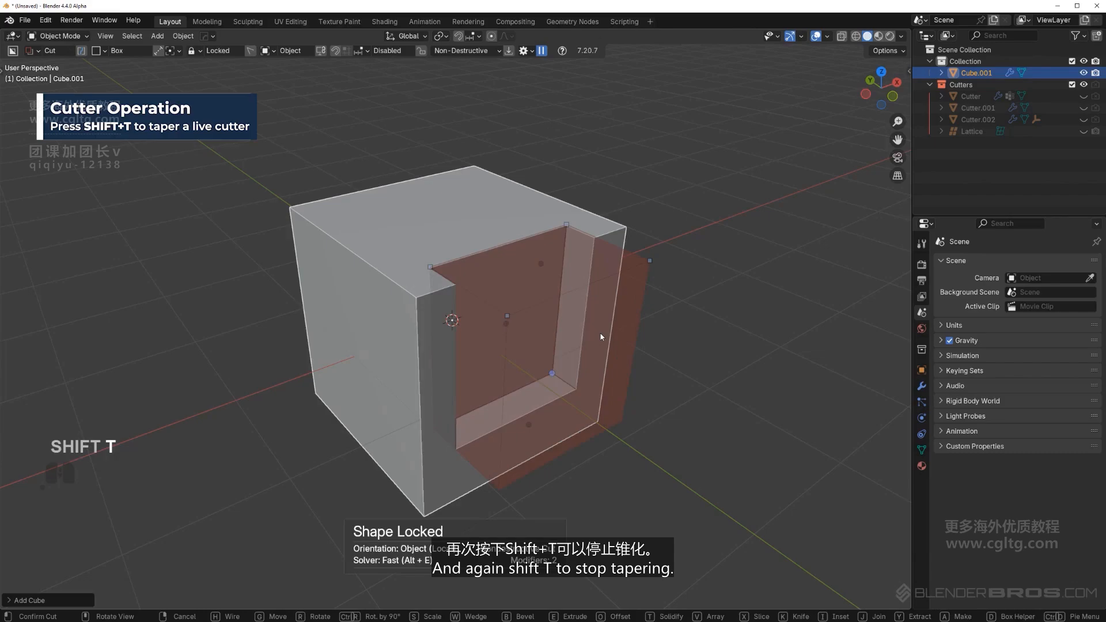
right_click(718, 354)
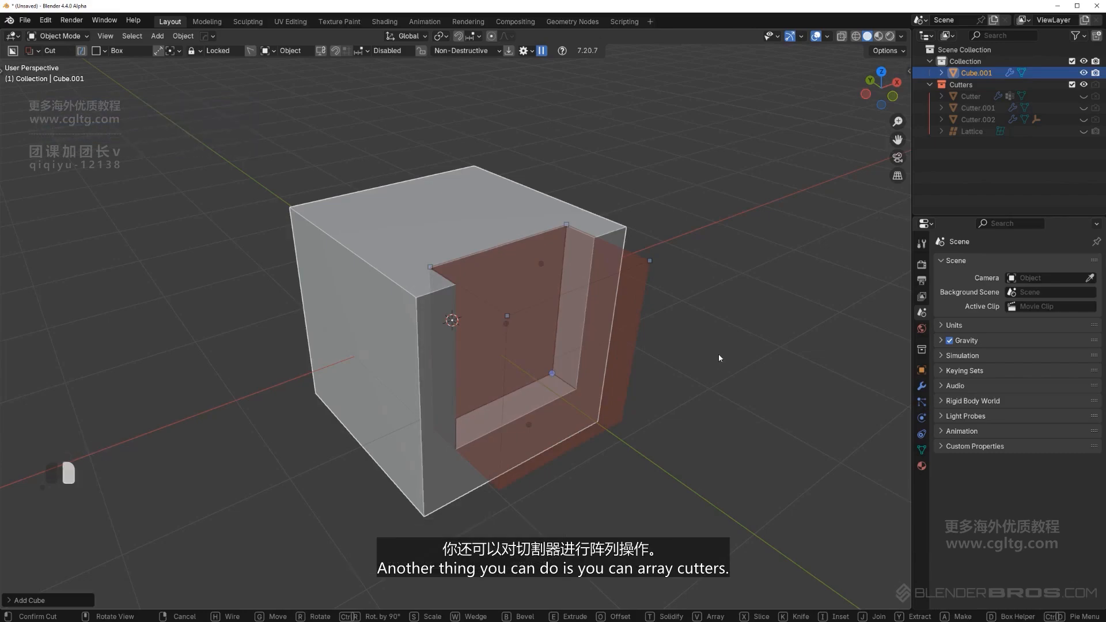
- Draw a small box cutter at the near end of the cube's top edge and array it along the X axis
middle_click_drag(506, 295, 449, 274, "shift")
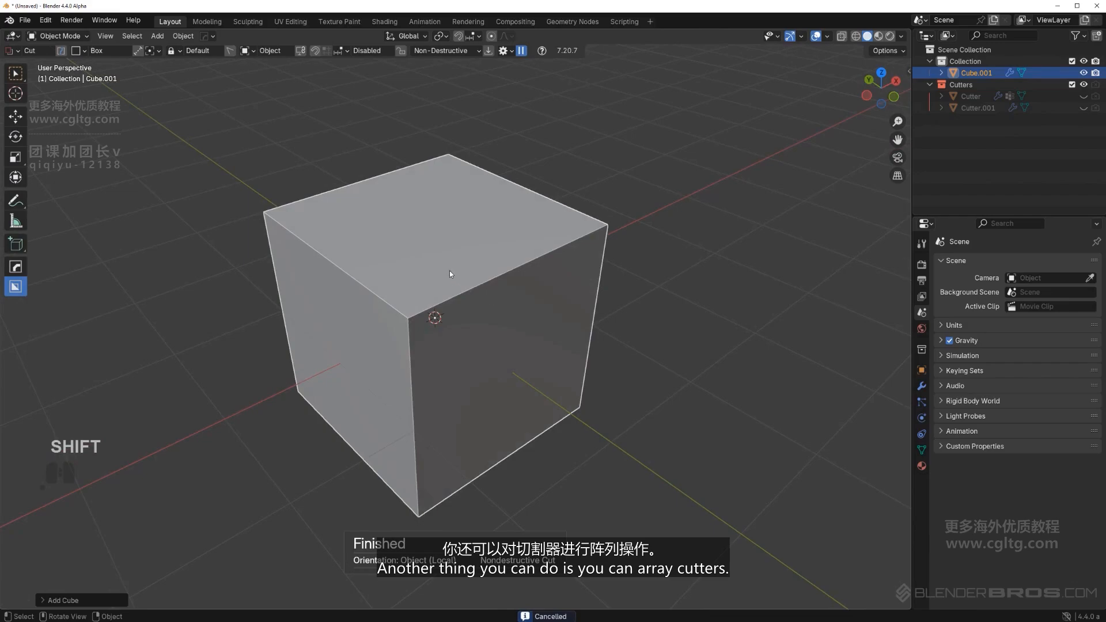
left_click_drag(449, 285, 442, 329)
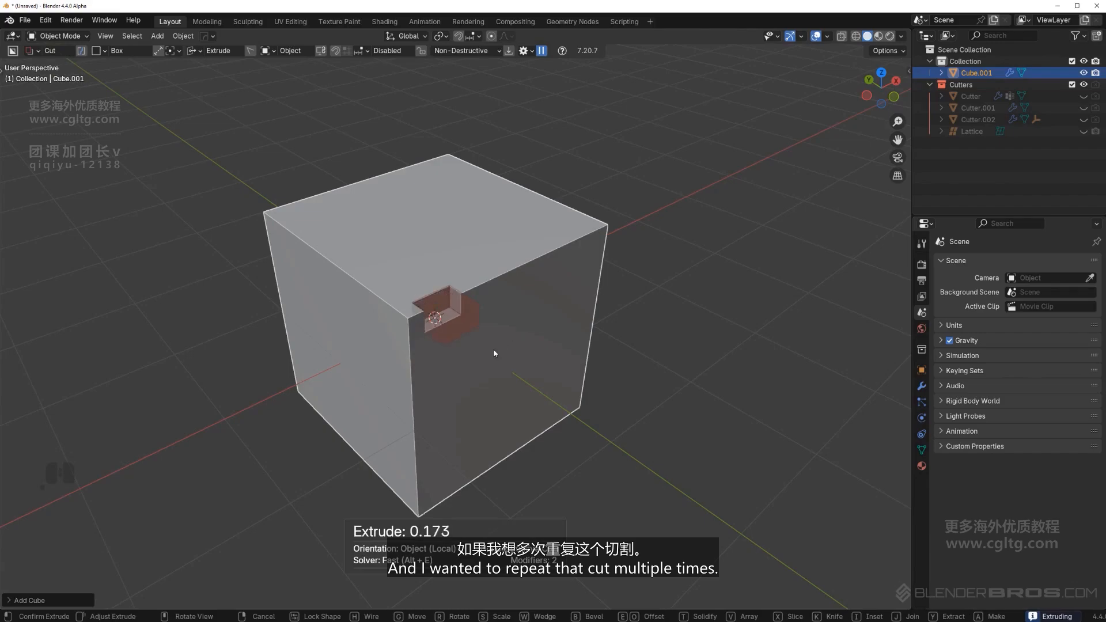
key("v")
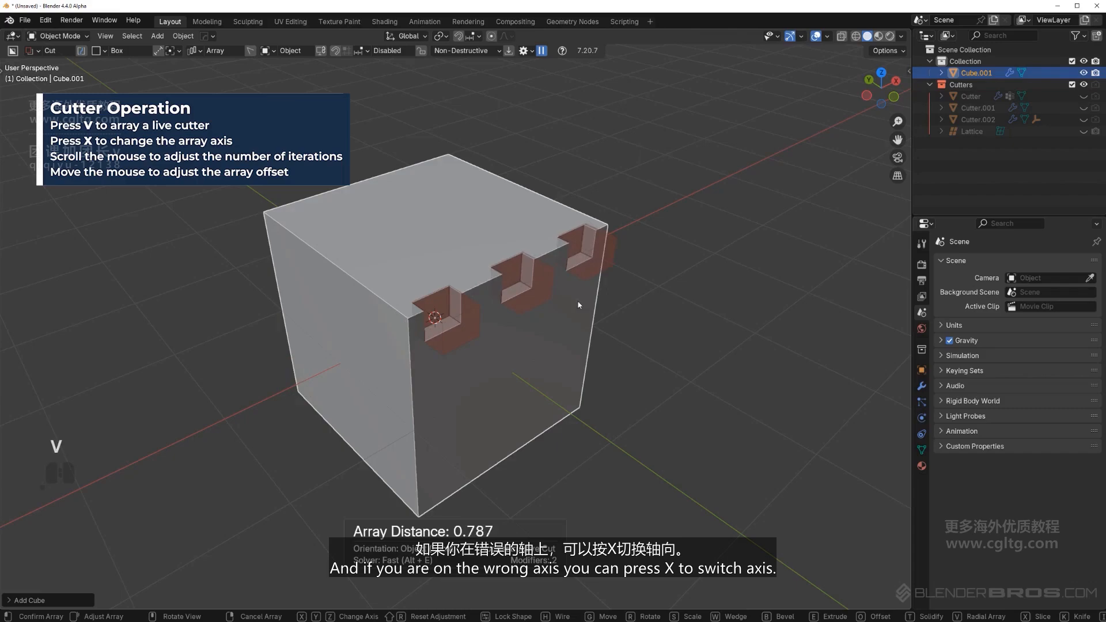
key("x")
key("x")
key("x")
key("x")
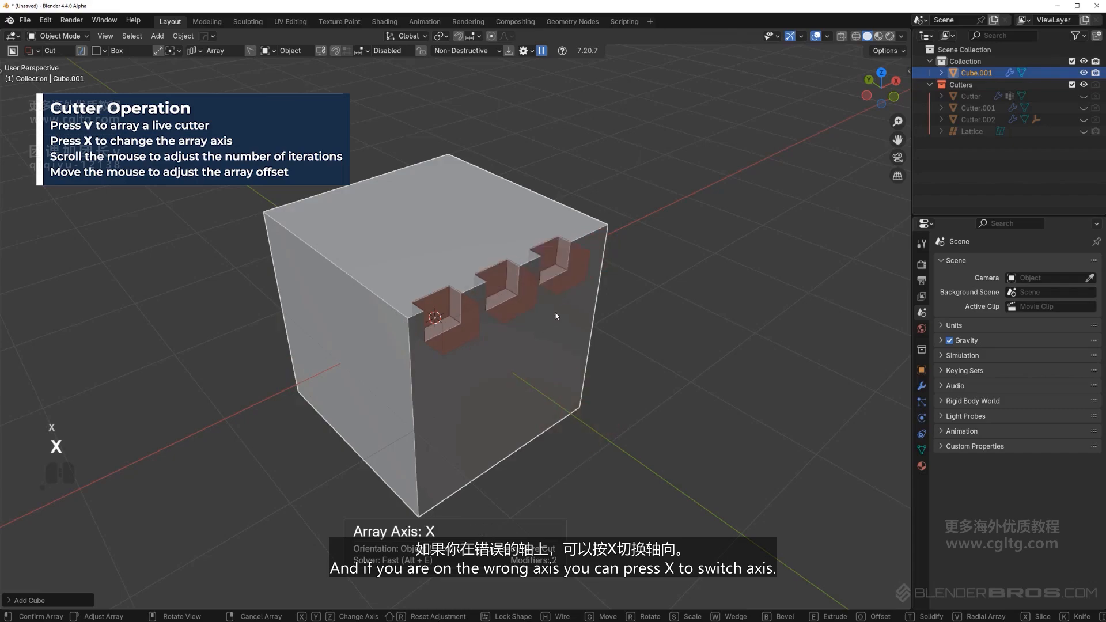
- Set the cutter array to 4 copies spaced about 0.483 apart along the cube's top edge and confirm the cut
scroll(553, 309, "up", 6)
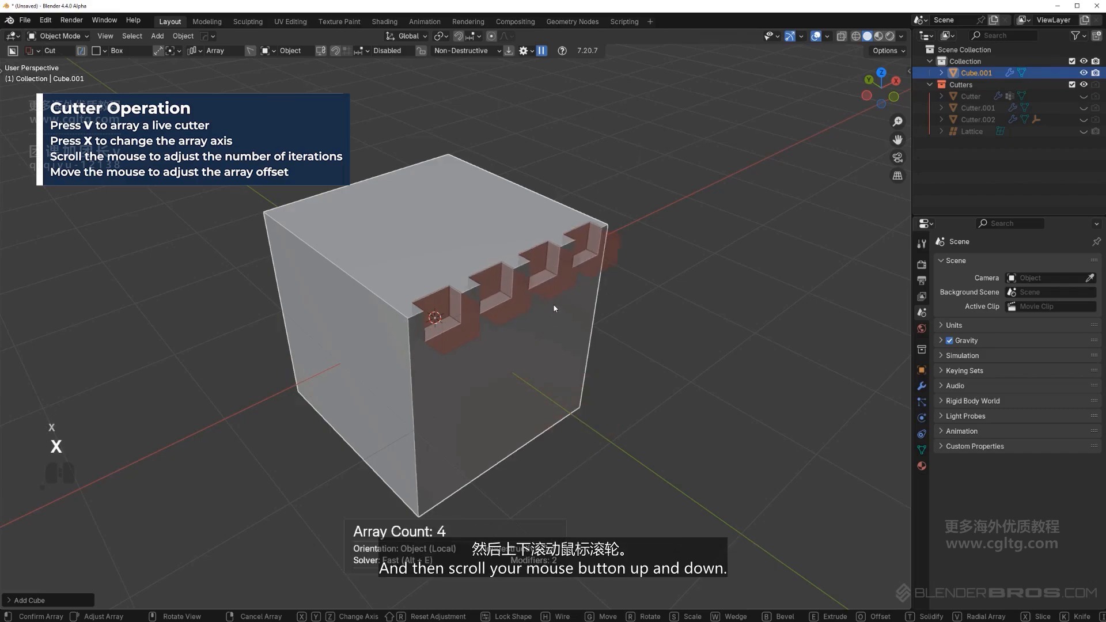
scroll(554, 303, "down", 4)
scroll(555, 307, "up", 4)
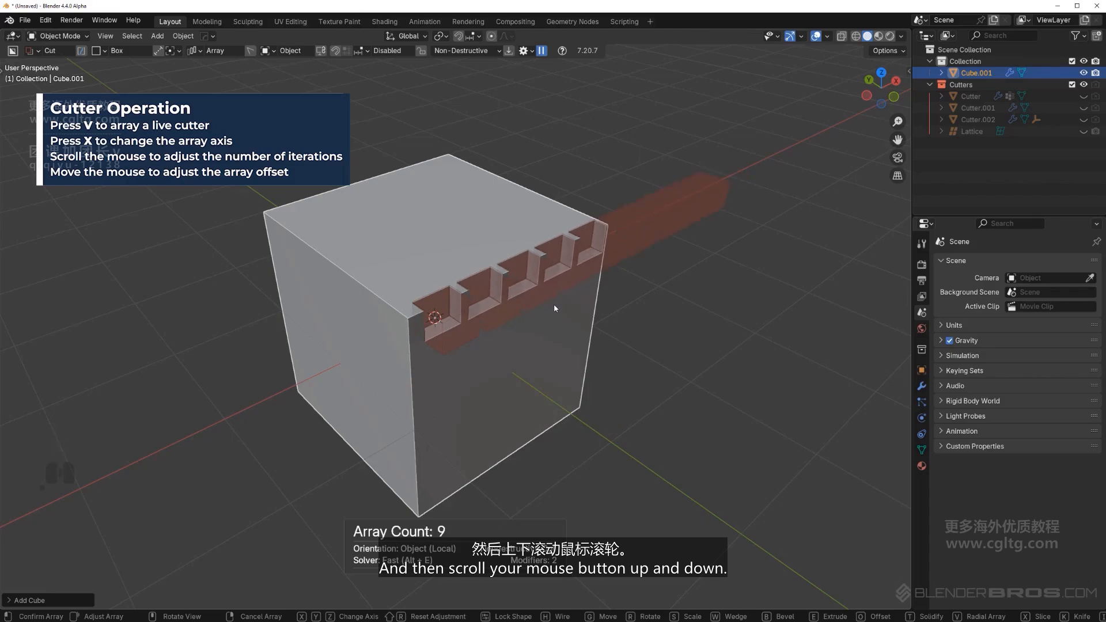
scroll(550, 306, "down", 3)
scroll(547, 309, "down", 2)
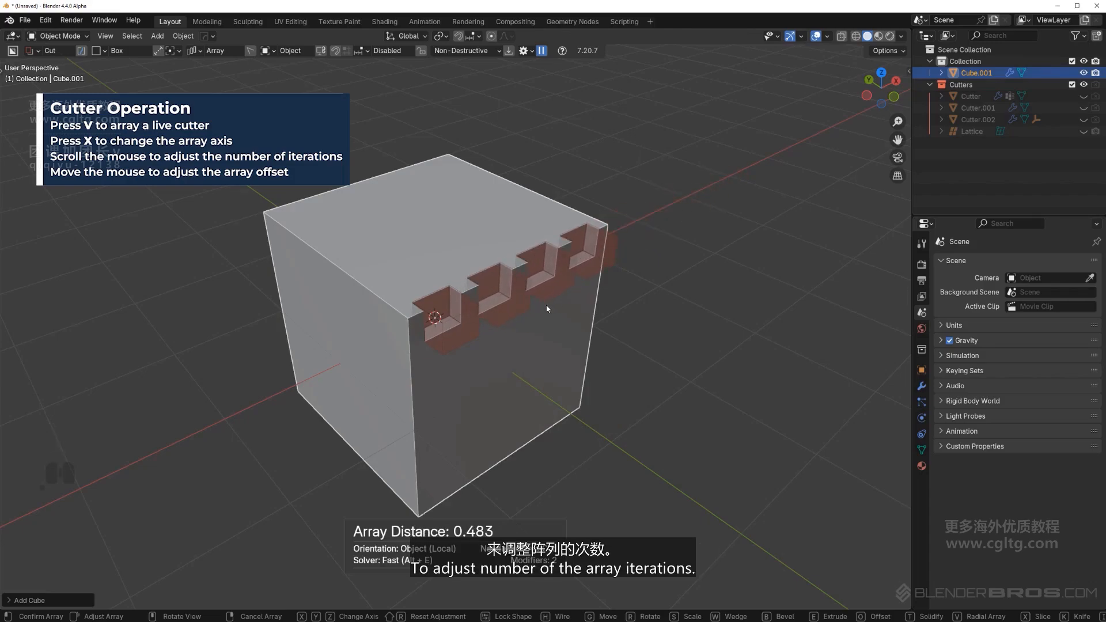
left_click(551, 309)
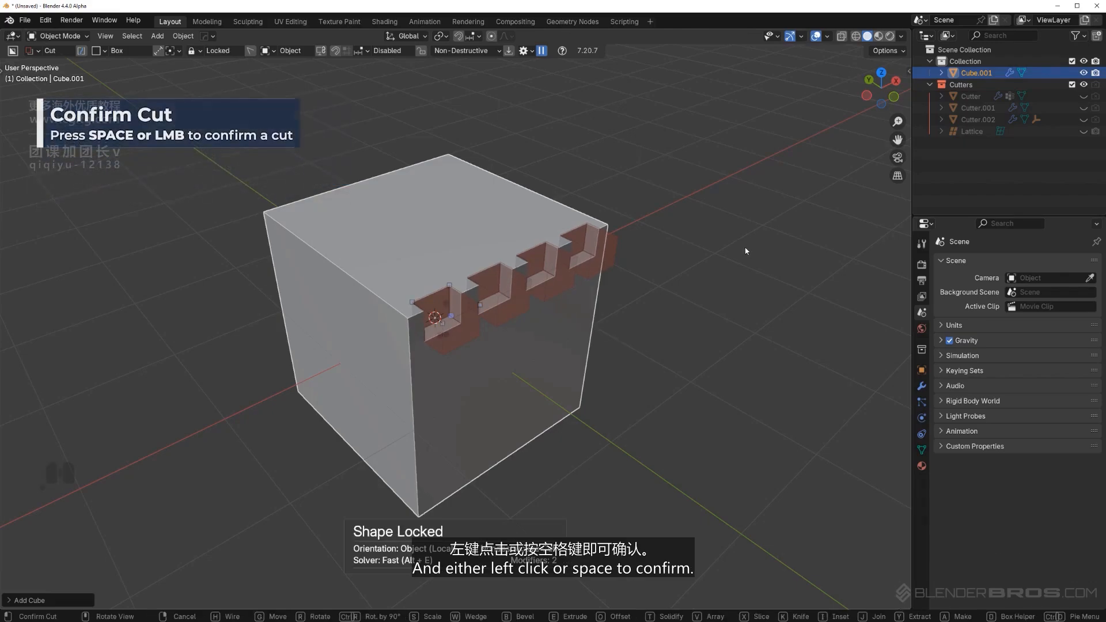
key("space")
middle_click_drag(684, 286, 574, 241)
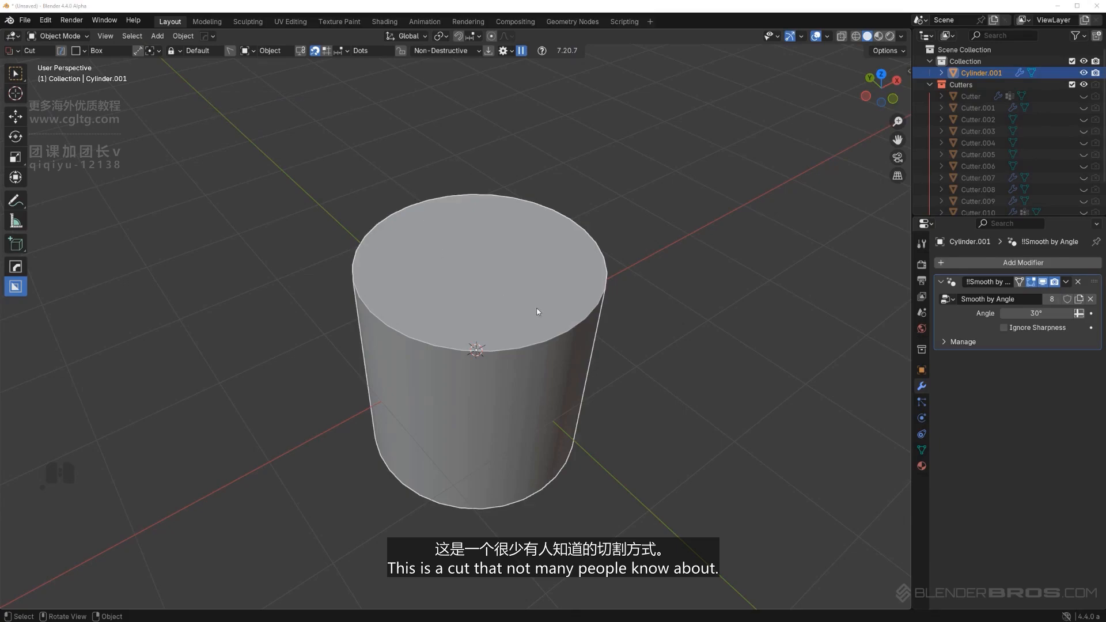
- With dot snapping enabled, display the snap dots on the cylinder to examine the centres of its faces and edges
middle_click_drag(478, 291, 553, 280, "shift")
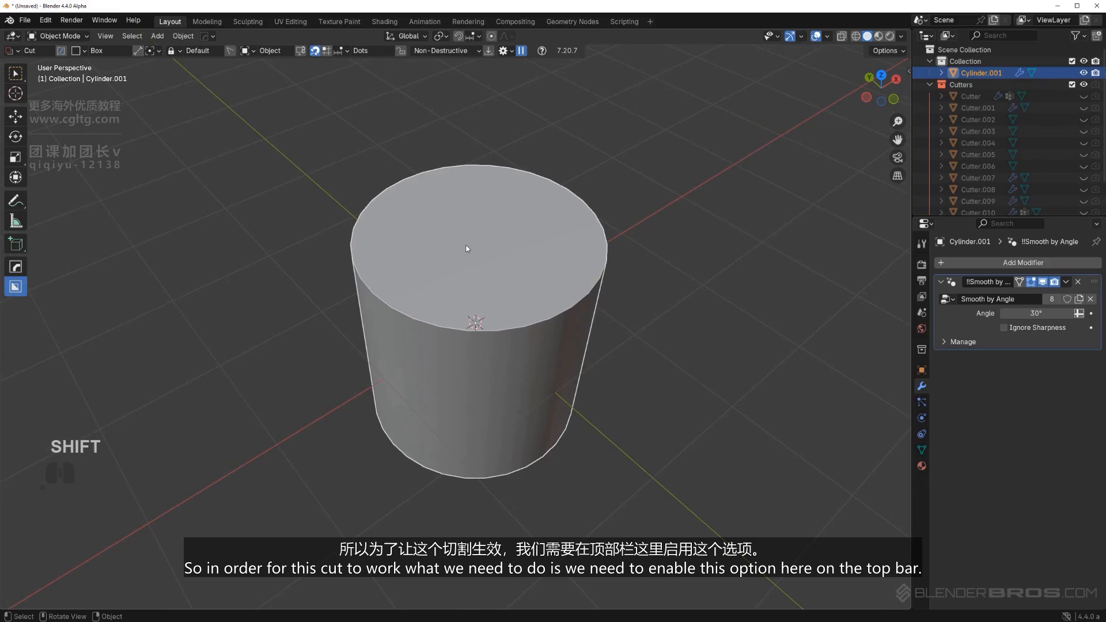
left_click(315, 51)
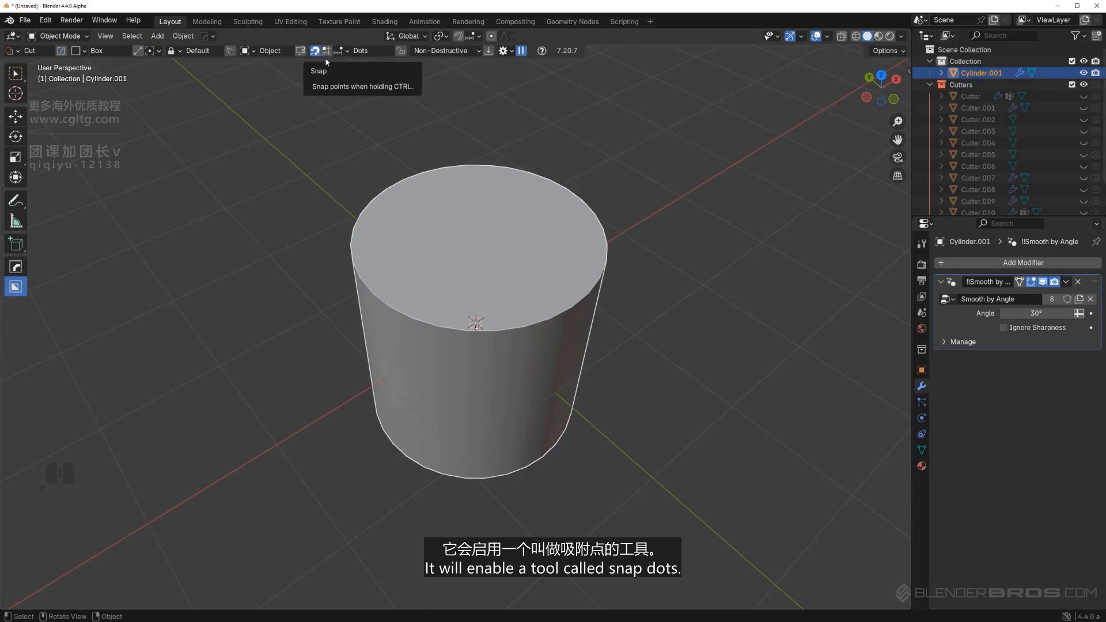
middle_click_drag(523, 266, 501, 243)
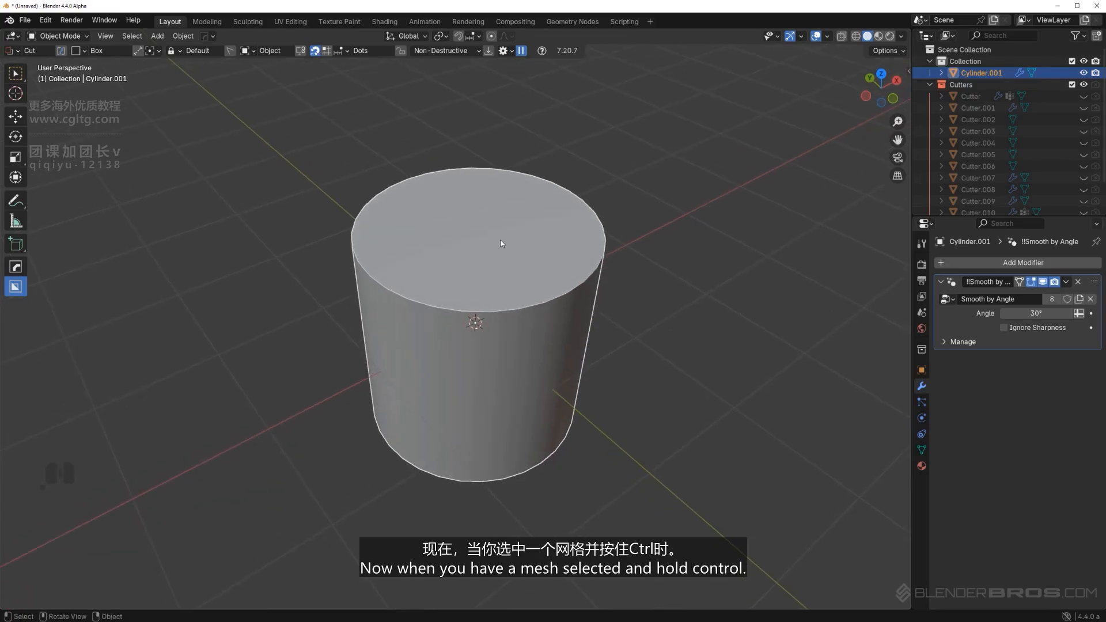
key("ctrl")
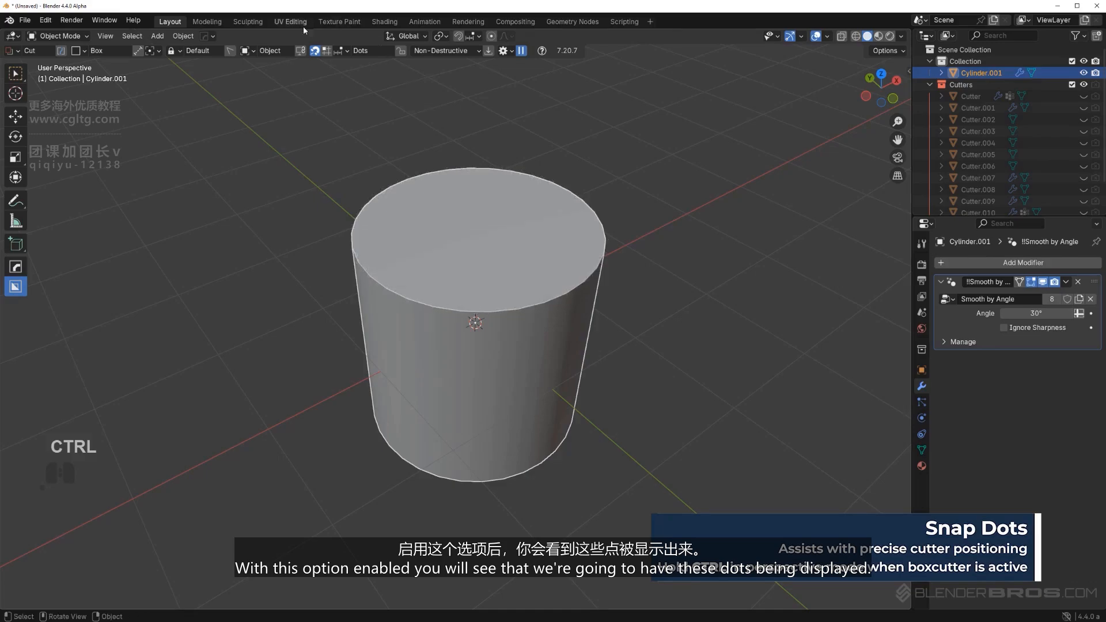
key("ctrl")
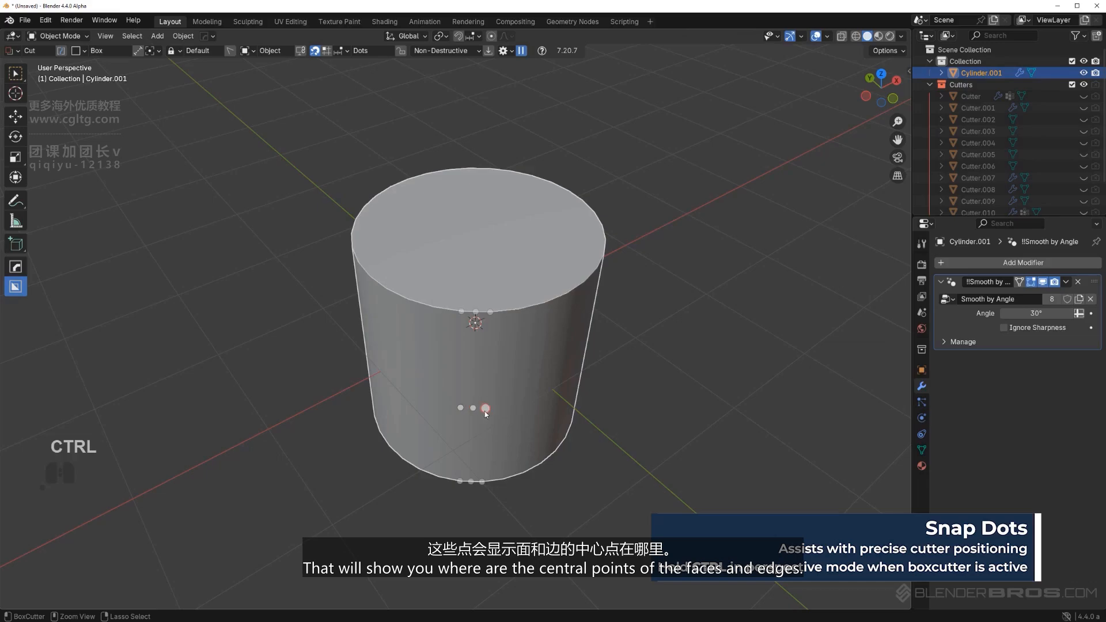
- Cut three radially arrayed rectangular pockets into the cylinder's top face, drawing the box cutter from the central snap dot
middle_click_drag(526, 215, 521, 235)
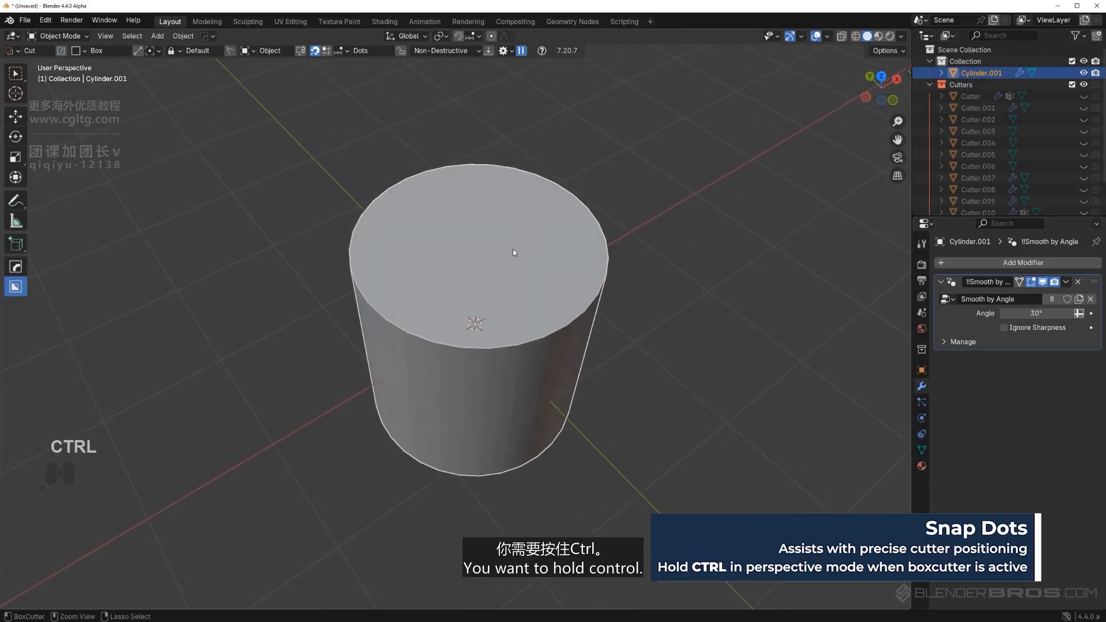
mouse_move(479, 245)
left_mouse_down("ctrl")
mouse_move(561, 257)
mouse_move(539, 274)
mouse_move(447, 291)
left_mouse_up("ctrl")
key("v")
key("v")
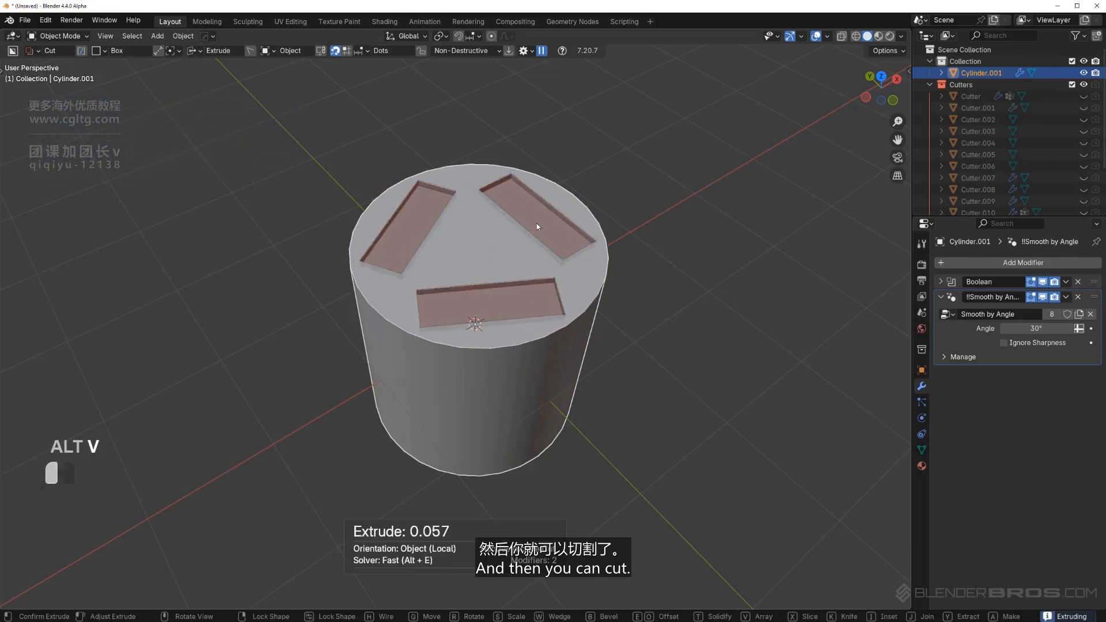
middle_click_drag(607, 260, 610, 282)
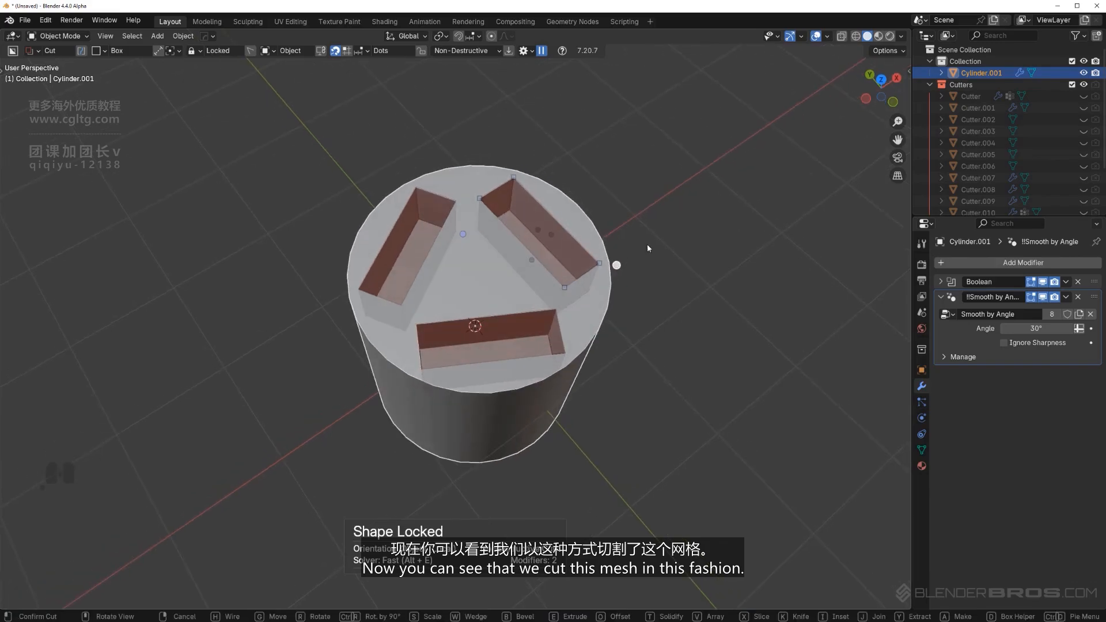
left_click(673, 225)
- Duplicate the pocketed cylinder and place the copy in front of it along the Y axis
middle_click_drag(682, 259, 540, 243, "shift")
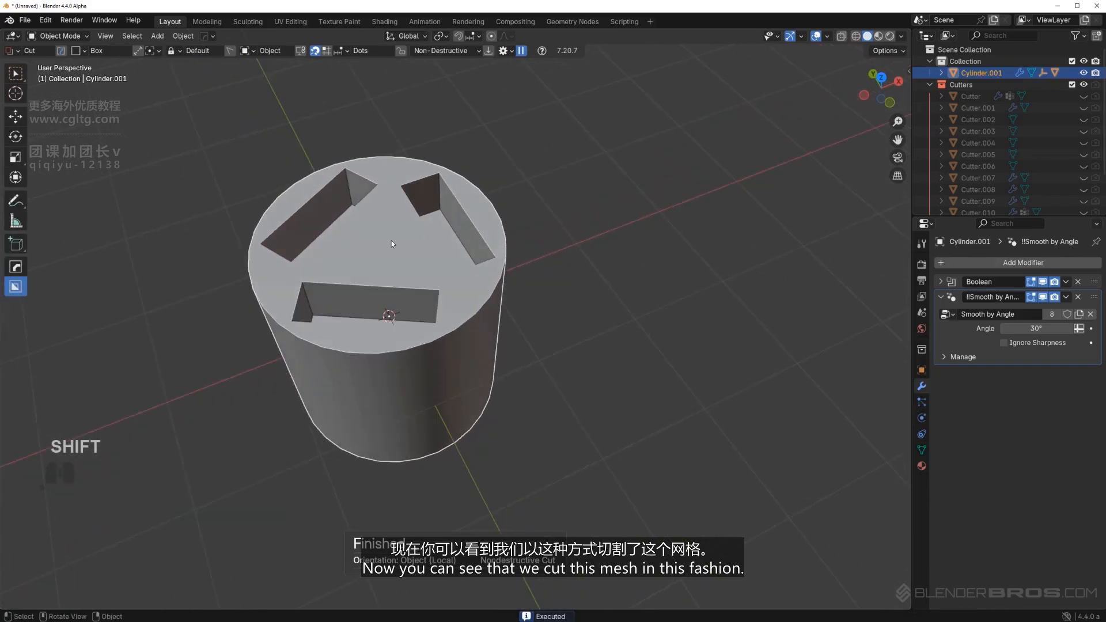
key("shift+d")
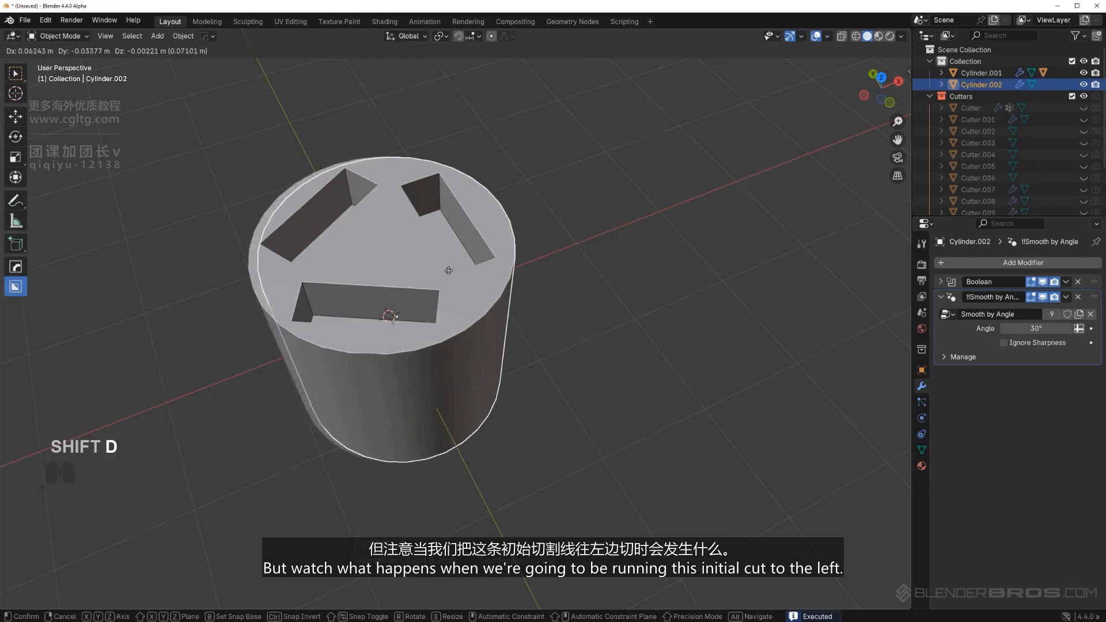
key("y")
left_click(620, 508)
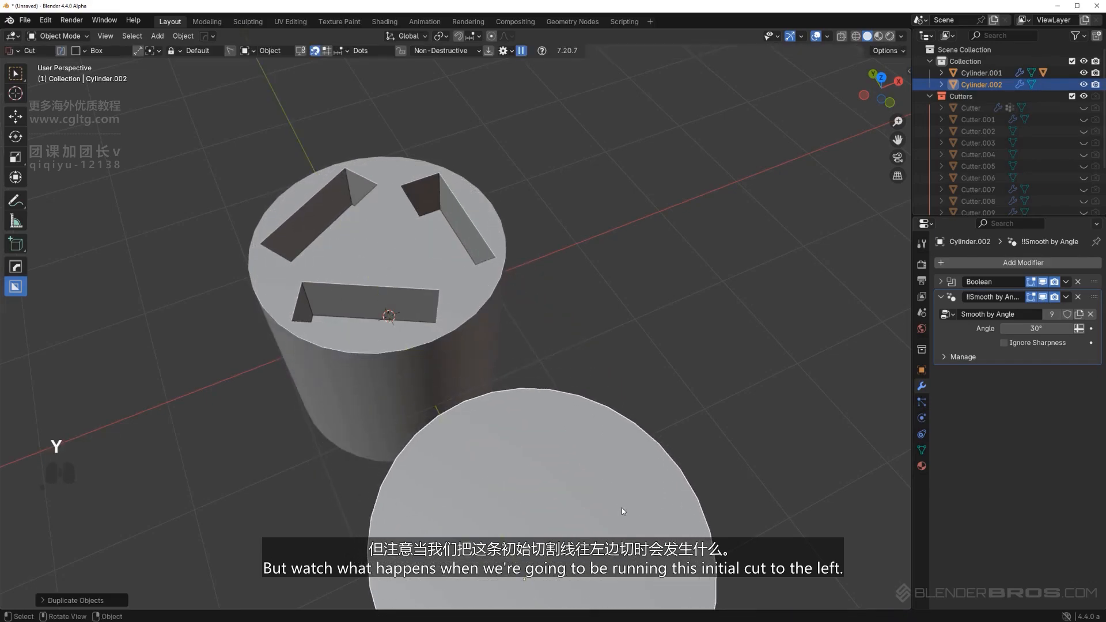
- Cut three radially arrayed slots through the second cylinder's rim, drawing from the top face's central snap dot and extruding about 0.467
scroll(619, 507, "down", 4)
middle_click_drag(568, 442, 542, 384, "shift")
scroll(545, 345, "up", 3)
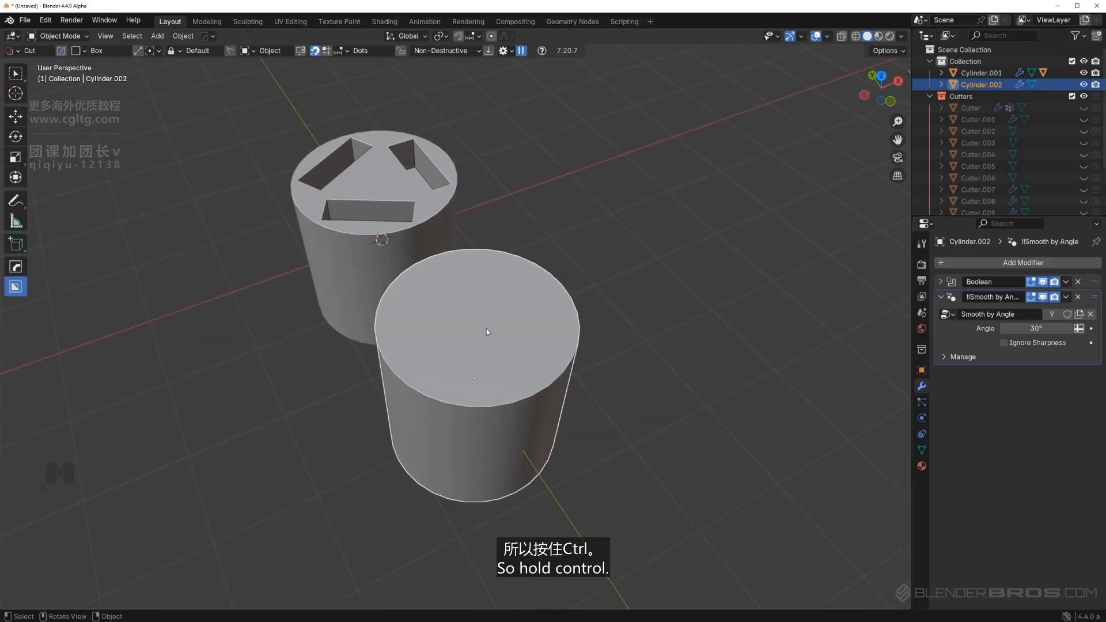
key("ctrl")
mouse_move(478, 320)
left_mouse_down("ctrl")
mouse_move(496, 331)
mouse_move(434, 337)
mouse_move(441, 346)
mouse_move(352, 391)
left_mouse_up("ctrl")
key("alt+v")
key("alt+v")
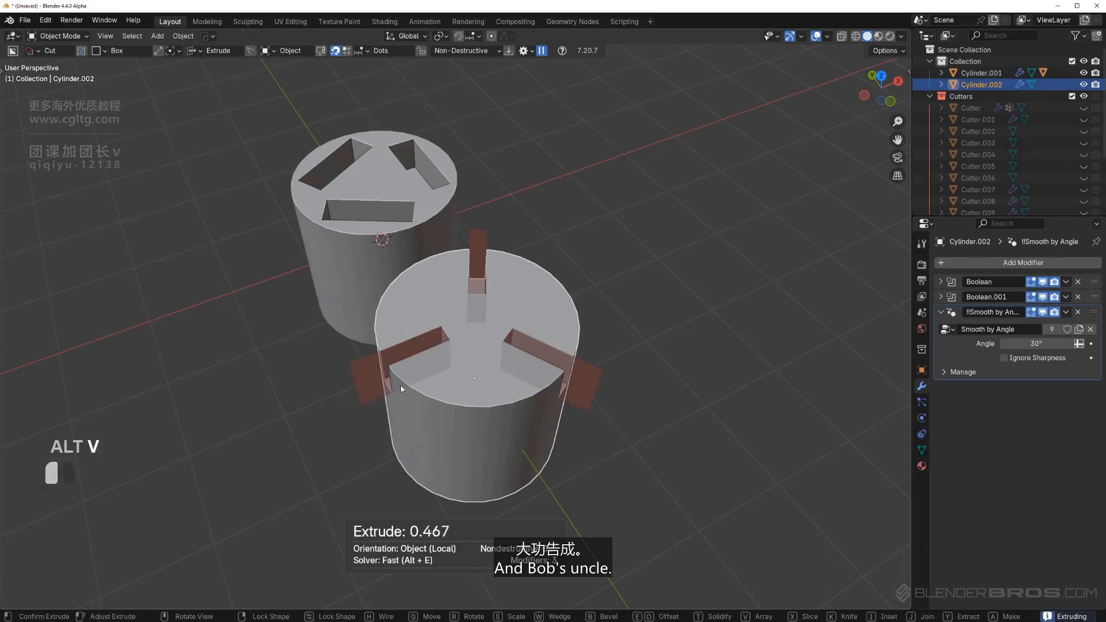
left_click(400, 385)
- Duplicate the slotted cylinder and place the new copy in front of it along the Y axis
middle_click_drag(546, 407, 441, 213, "shift")
key("shift+d")
key("y")
left_click(536, 467)
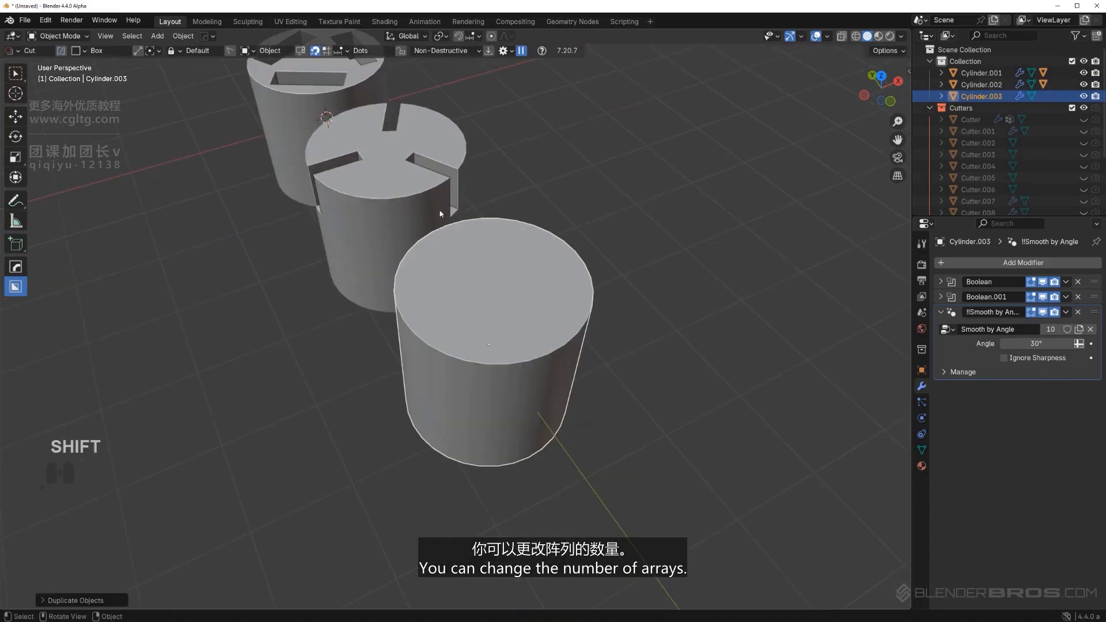
- Draw a box cutter from the third cylinder's top central snap dot, radially array it seven times, adjust the array, and lock the shape
key("ctrl")
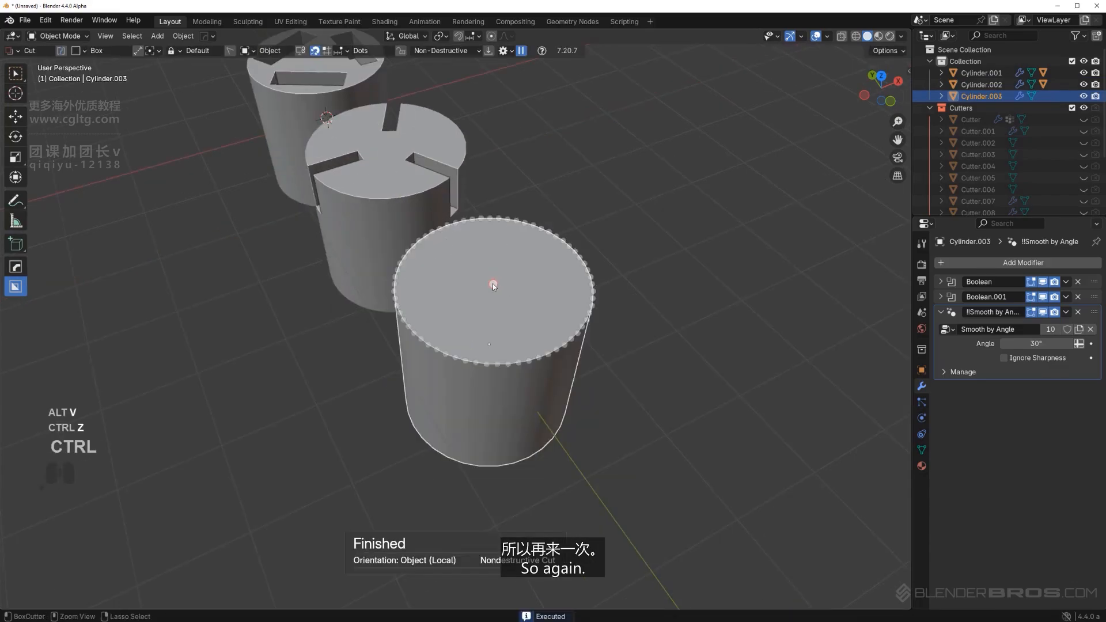
mouse_move(493, 284)
left_mouse_down("ctrl")
mouse_move(542, 287)
mouse_move(472, 299)
mouse_move(467, 310)
mouse_move(554, 305)
mouse_move(543, 306)
left_mouse_up("ctrl")
key("alt+v")
key("alt+v")
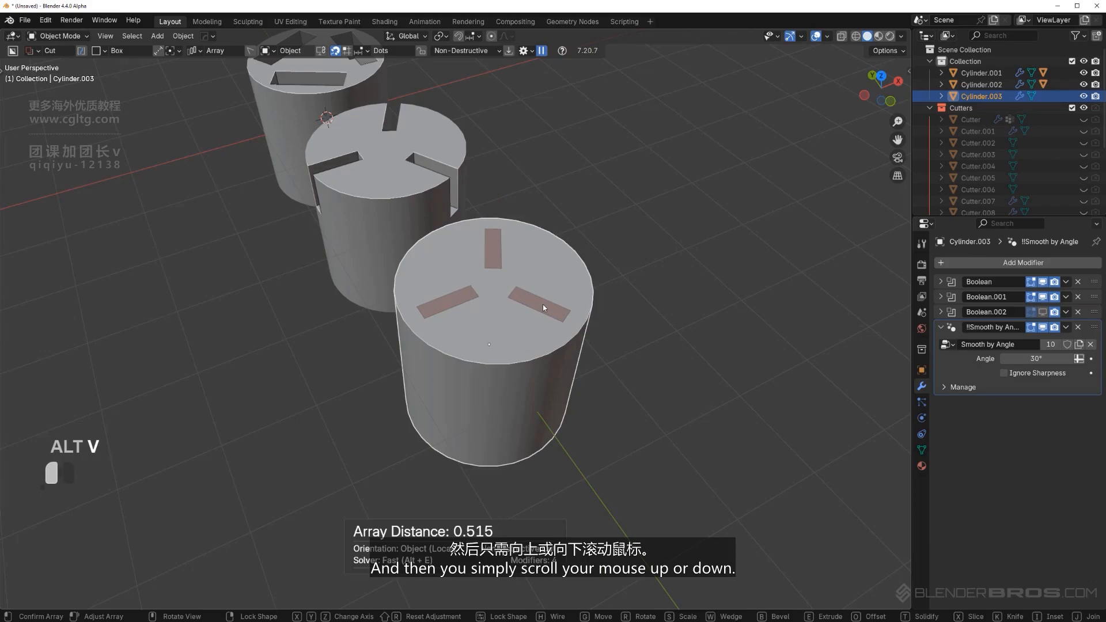
scroll(543, 305, "up", 4)
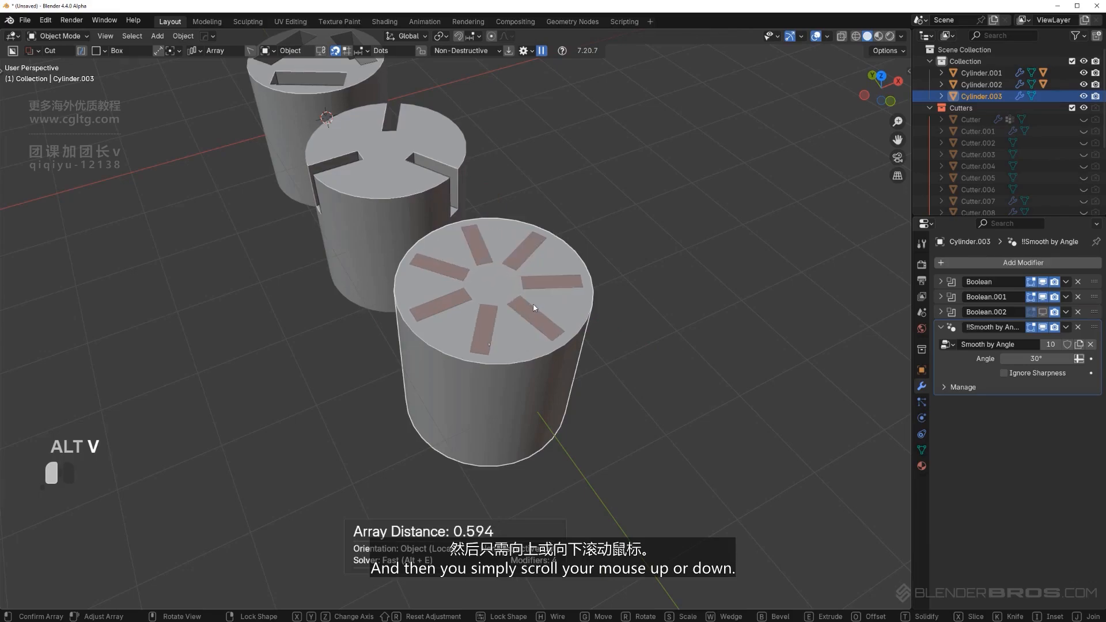
left_click_drag(530, 305, 627, 261, "alt")
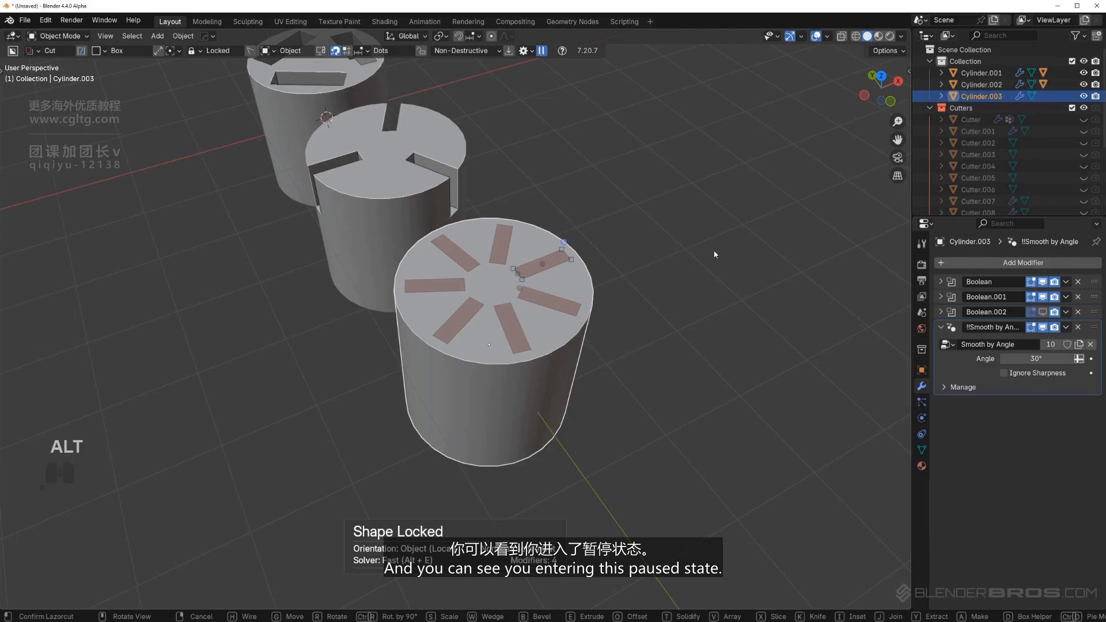
- Scale the locked seven-slot radial cutter on the third cylinder and rotate it around the top face's centre
mouse_move(740, 247)
middle_mouse_down()
mouse_move(668, 243)
mouse_move(697, 239)
mouse_move(719, 254)
middle_mouse_up()
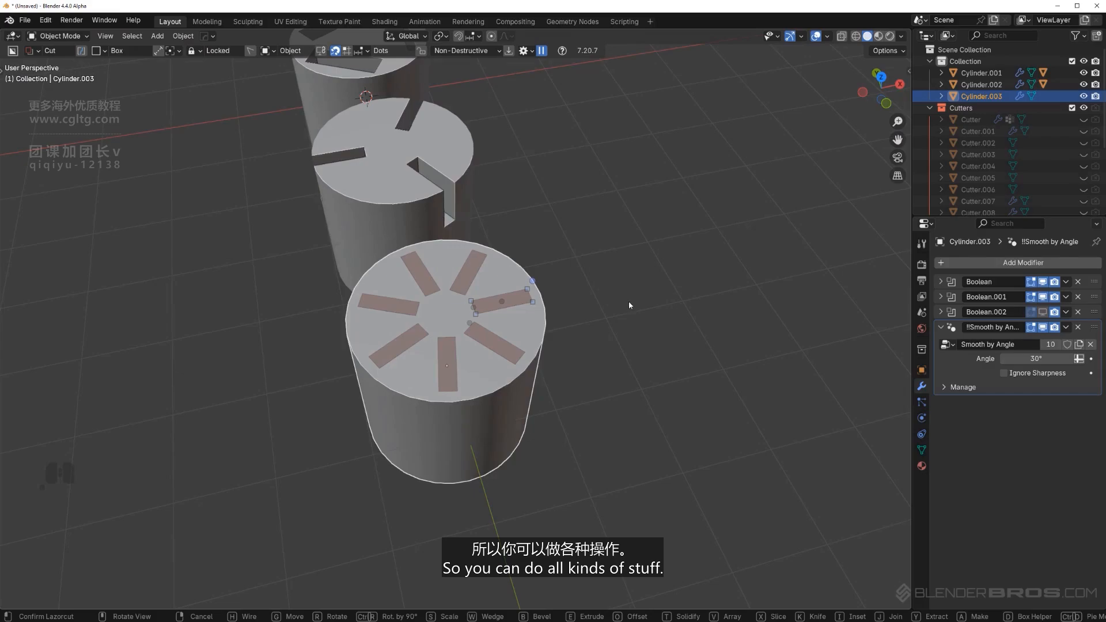
key("s")
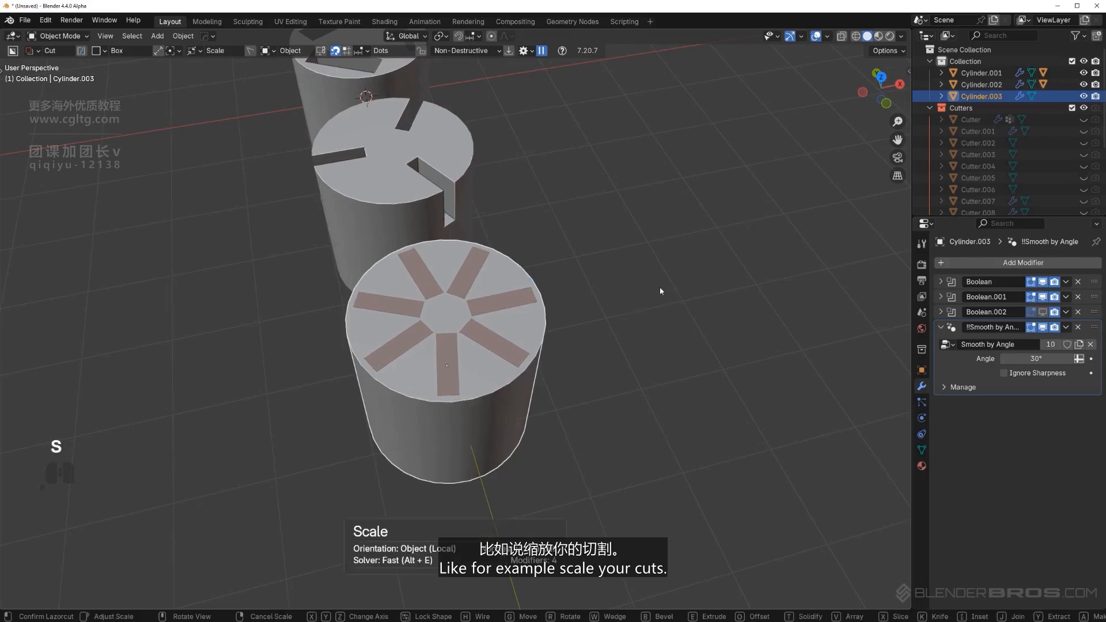
key("Tab")
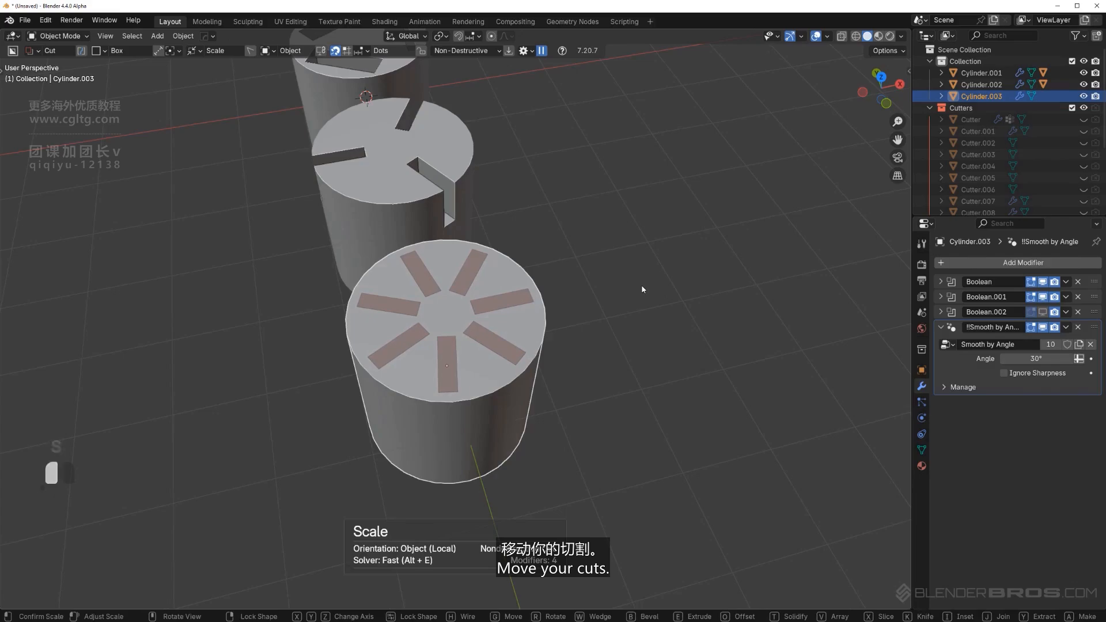
key("r")
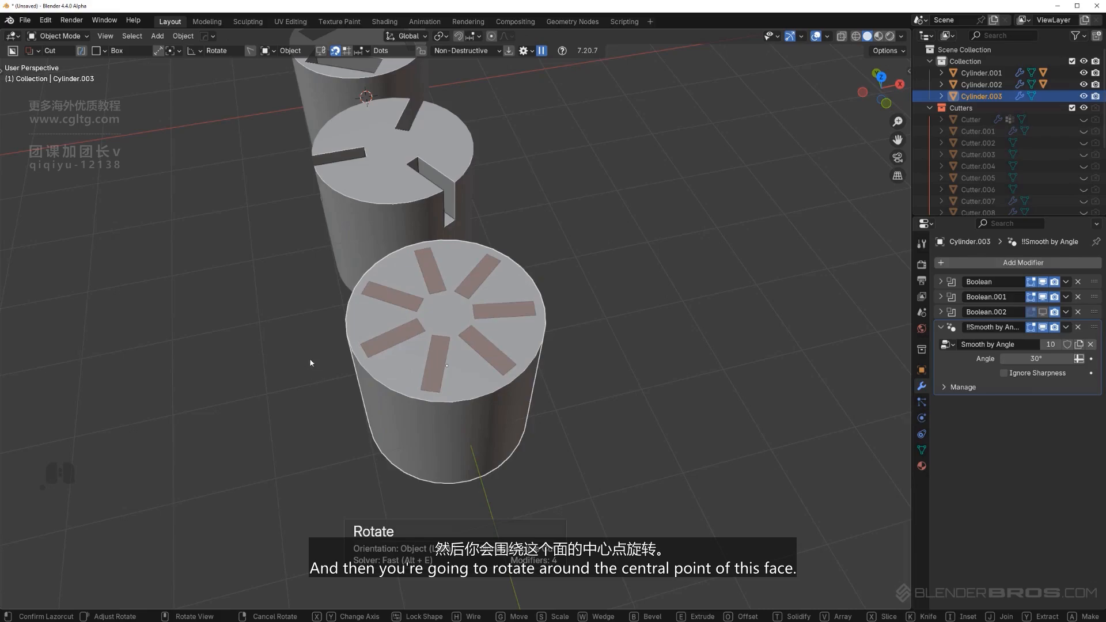
left_click(413, 329)
left_click_drag(392, 326, 396, 339)
- Taper and solidify the seven slot cutters, and apply the cut to the third cylinder's top face
key("shift+t")
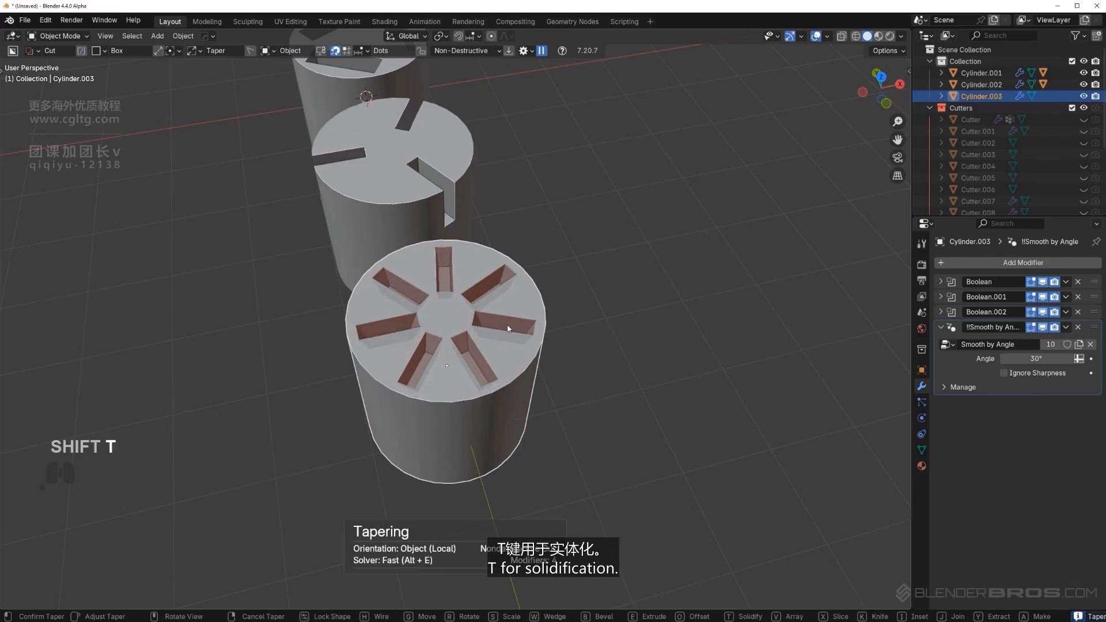
key("t")
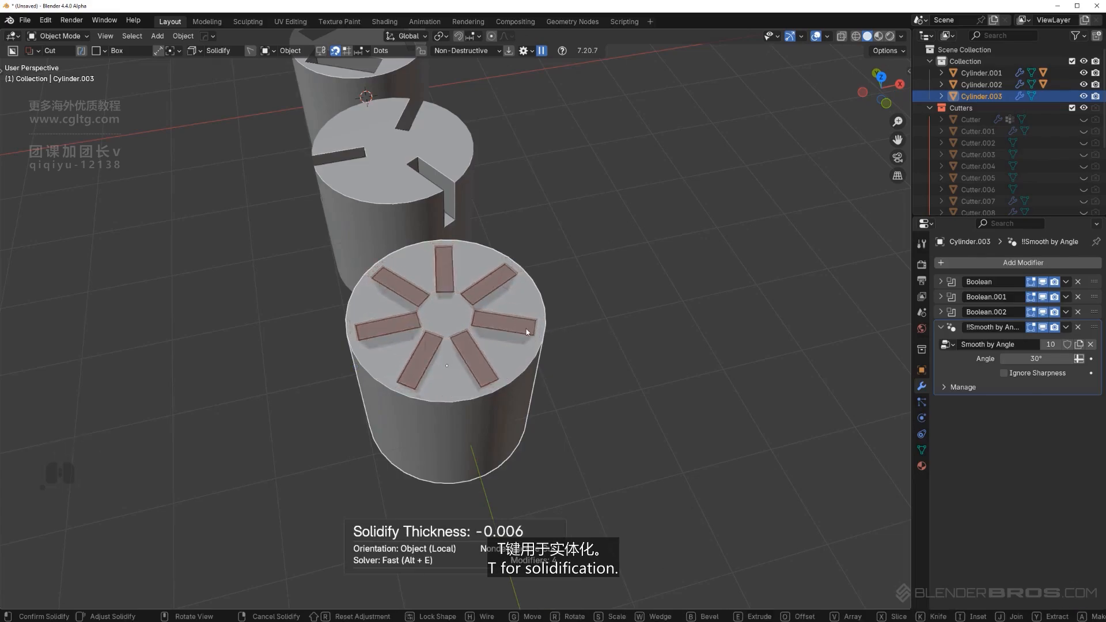
key("t")
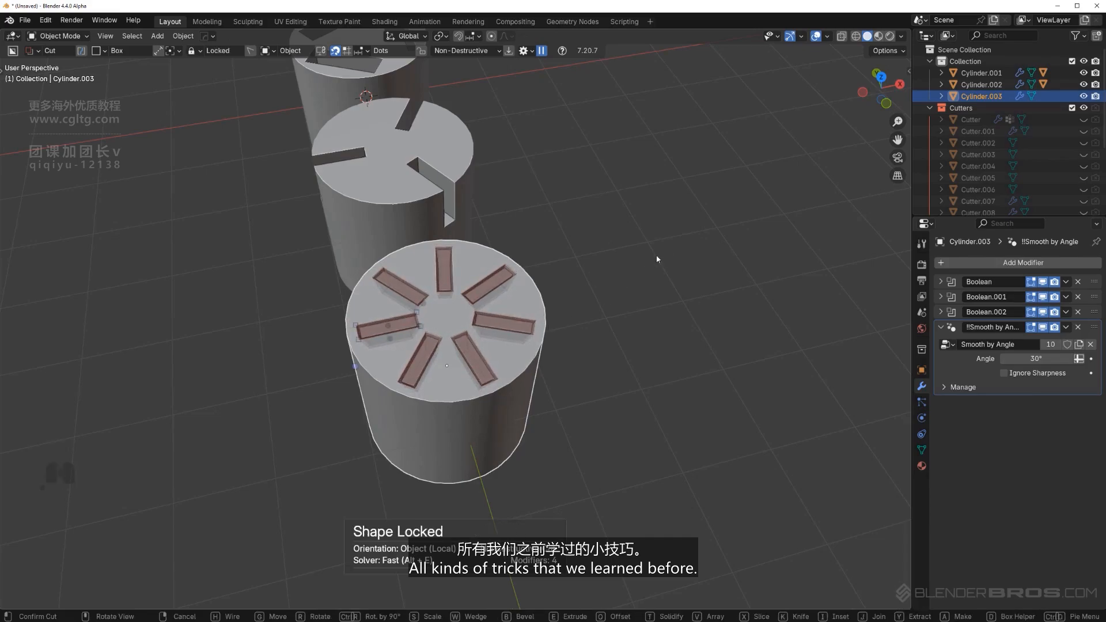
key("space")
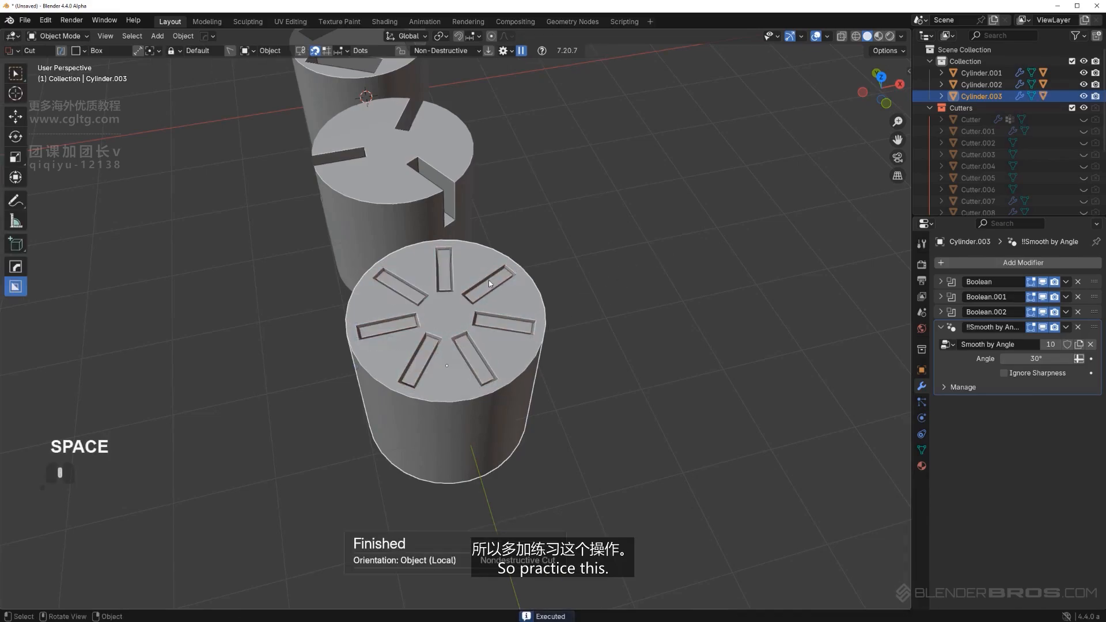
- Examine the radial cuts in the tops of the three cylinders, close up and side by side
middle_click_drag(489, 280, 497, 242)
scroll(511, 289, "up", 4)
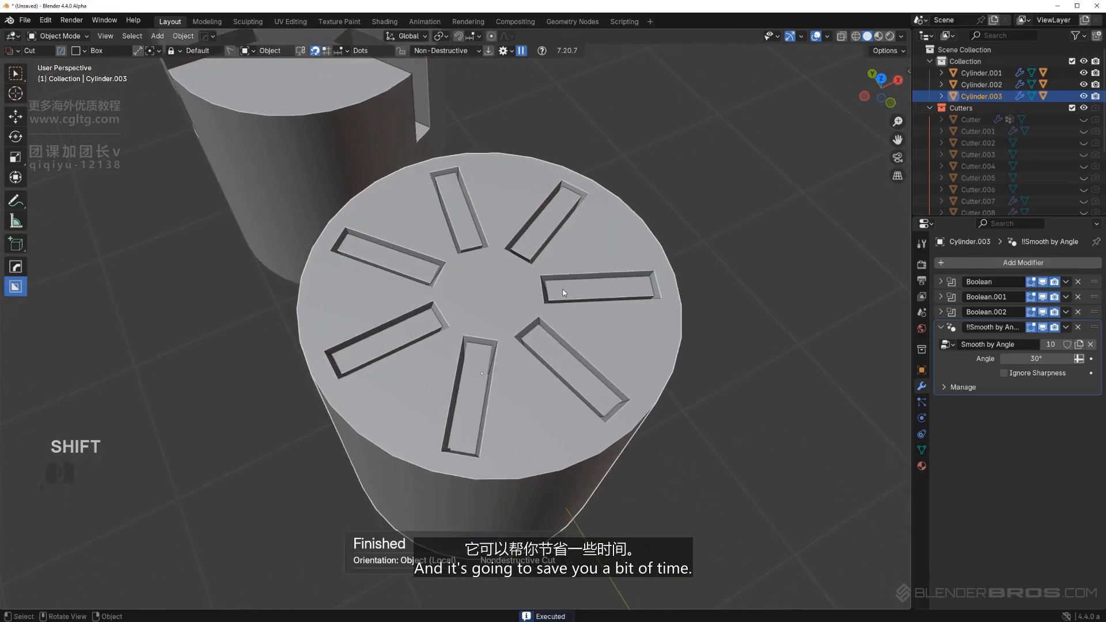
scroll(563, 292, "down", 6)
middle_click_drag(563, 293, 502, 314)
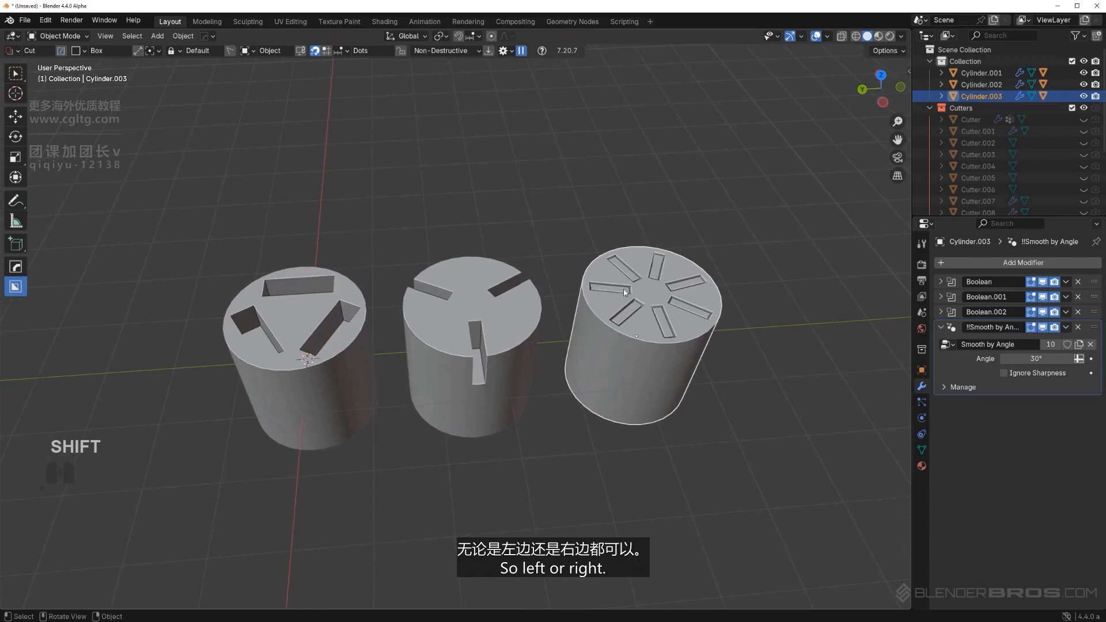
middle_click_drag(373, 254, 369, 250)
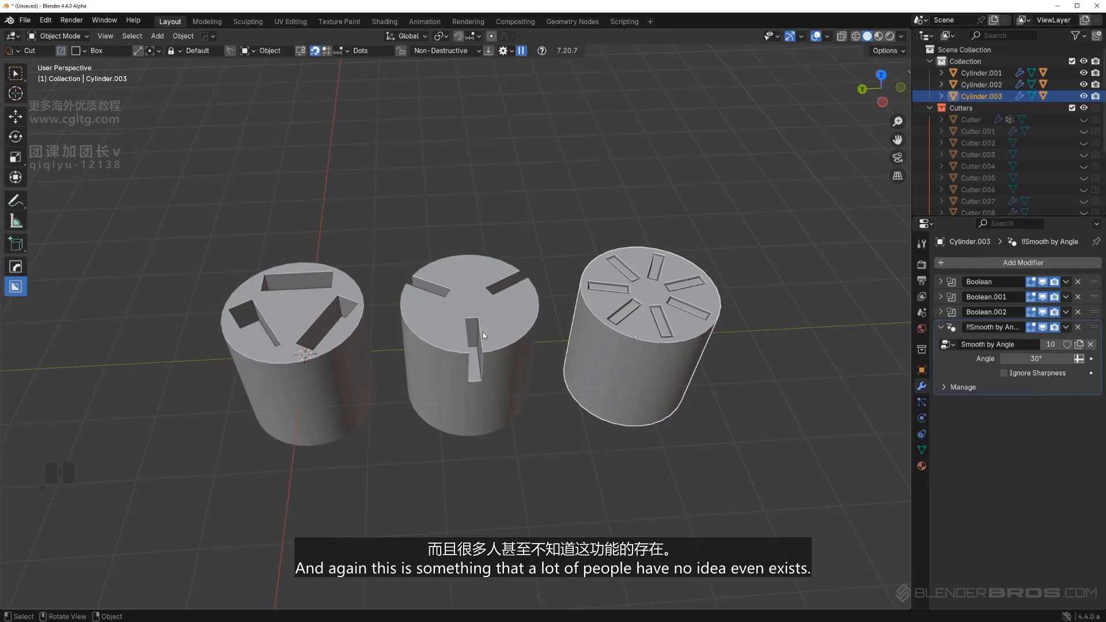
middle_click_drag(482, 332, 538, 299)
scroll(539, 298, "up", 2)
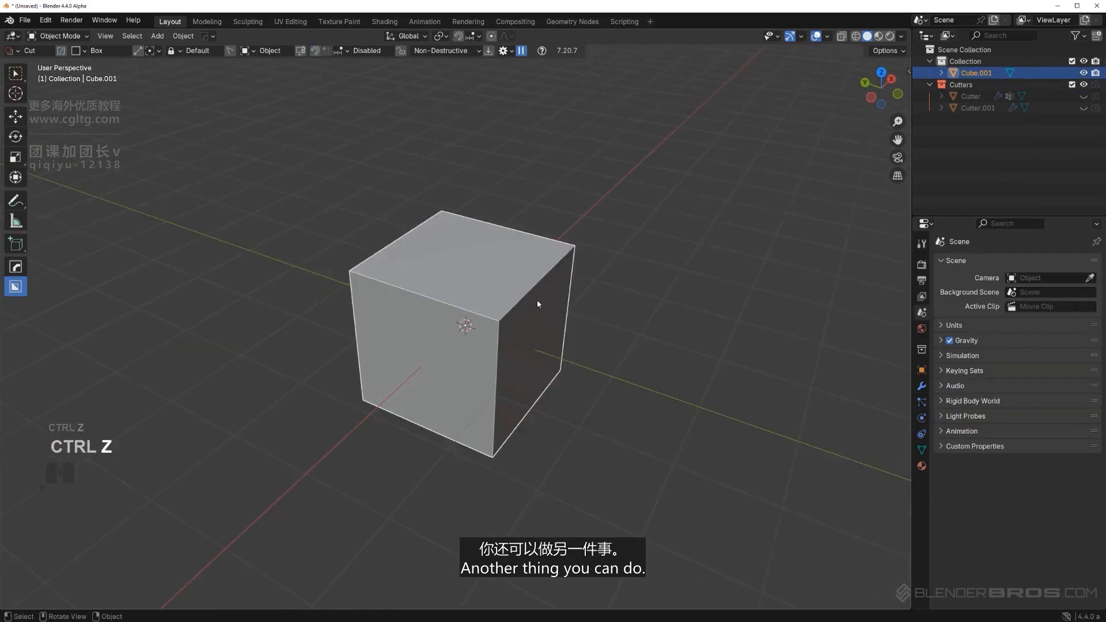
- Draw a box cutter over the cube's front corner and mirror it on the X, Y and Z axes
mouse_move(521, 321)
middle_mouse_down()
mouse_move(538, 297)
mouse_move(482, 310)
mouse_move(511, 307)
middle_mouse_up()
mouse_move(455, 317)
left_mouse_down()
mouse_move(444, 391)
mouse_move(444, 357)
mouse_move(449, 372)
left_mouse_up()
key("1")
key("2")
key("3")
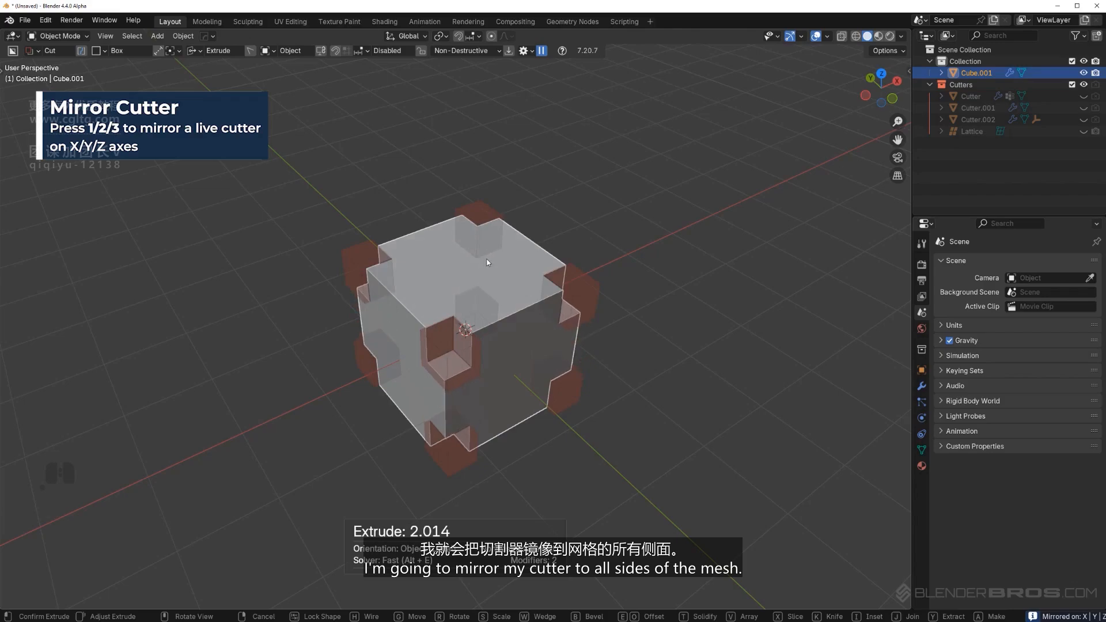
- Remove the corner cutter's mirrors on all three axes and undo the single corner cut once it is applied
key("3")
key("2")
key("1")
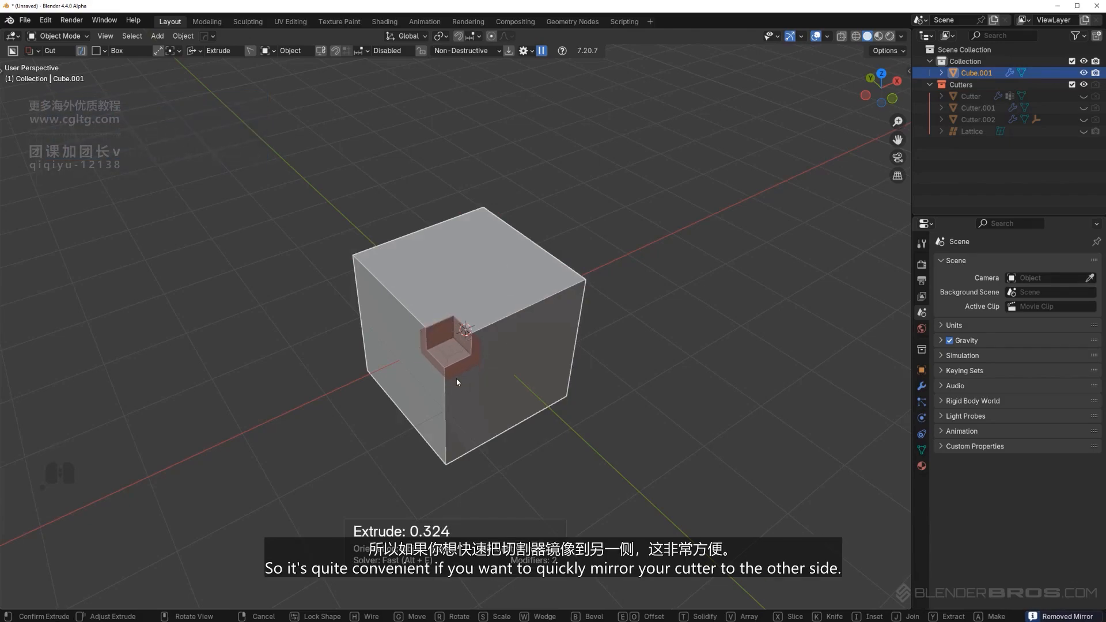
left_click(469, 387)
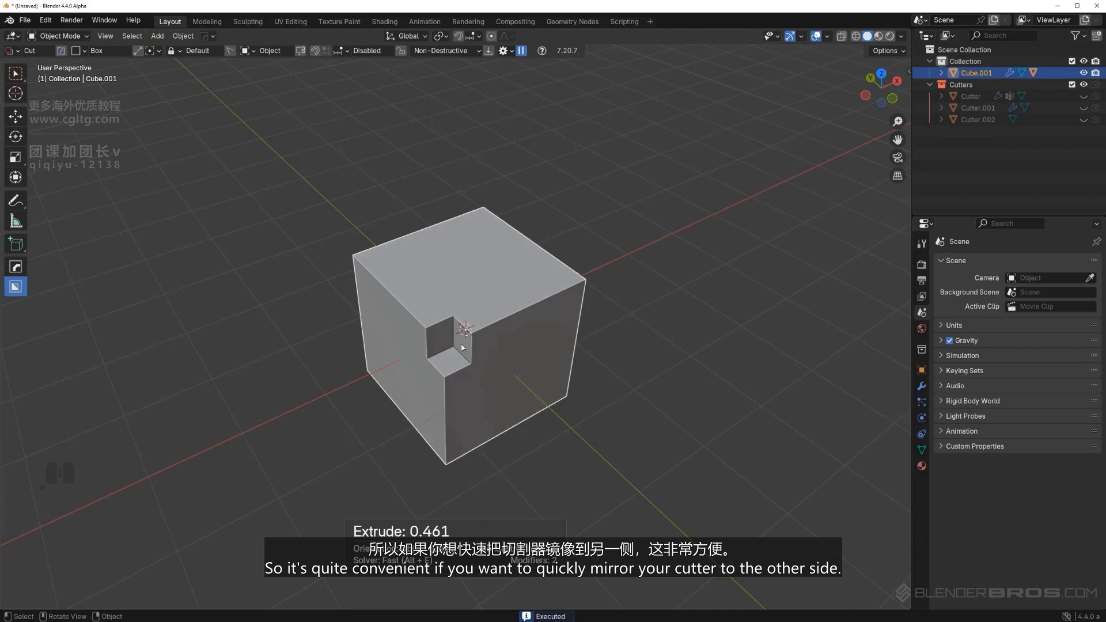
key("ctrl+z")
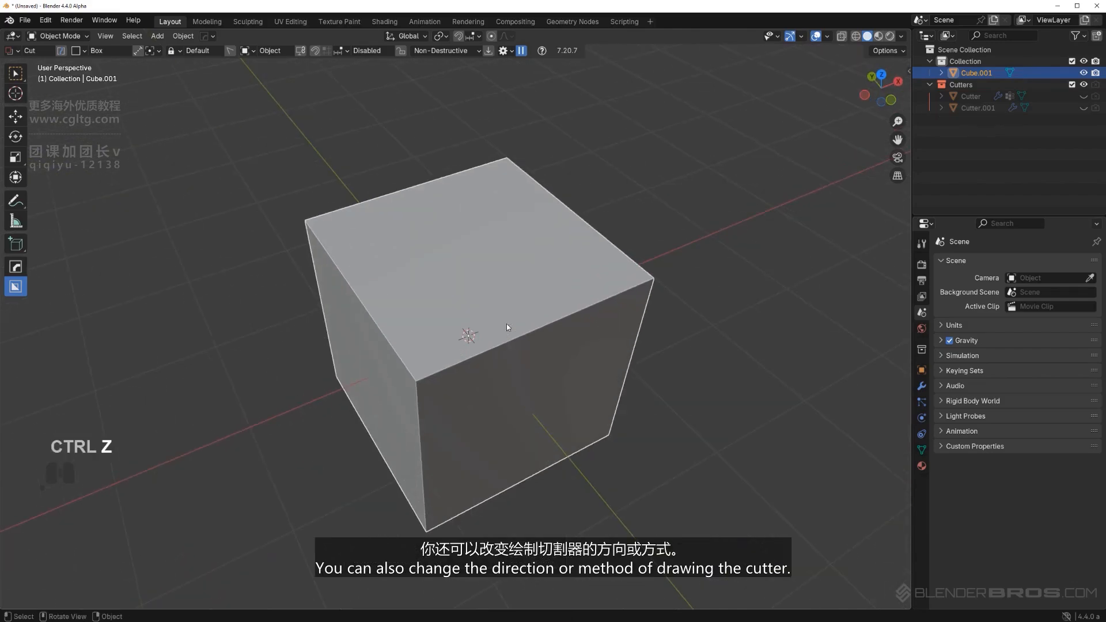
- Try drawing a box cutter, about 0.55 by 0.67, from a free point on the cube's top face, and repeat the attempt
middle_click_drag(546, 325, 514, 325, "shift")
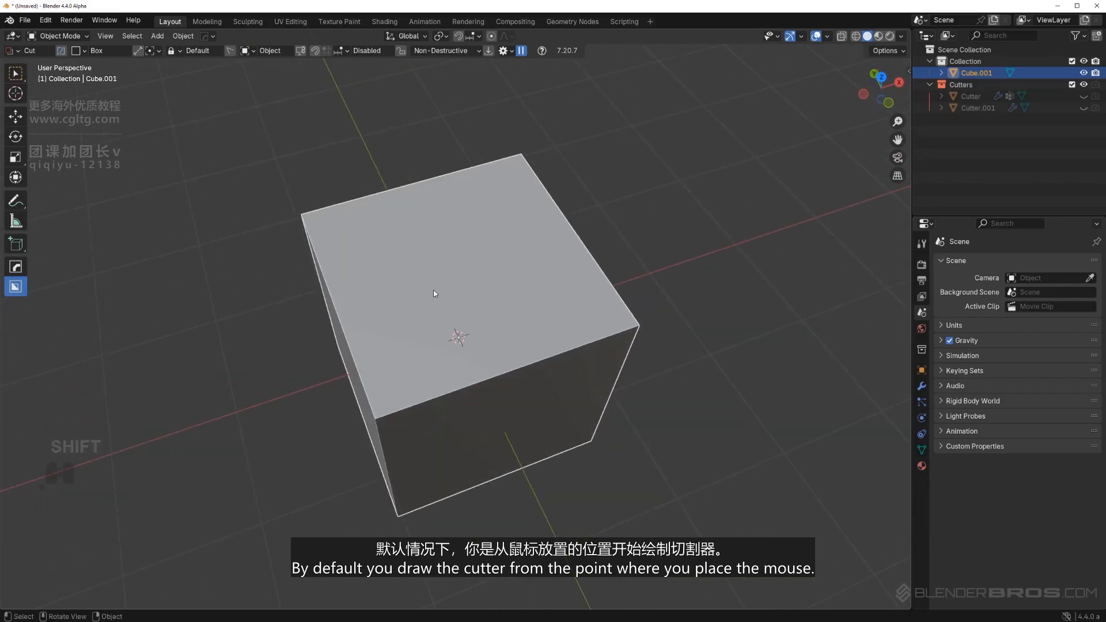
left_click_drag(433, 290, 446, 294)
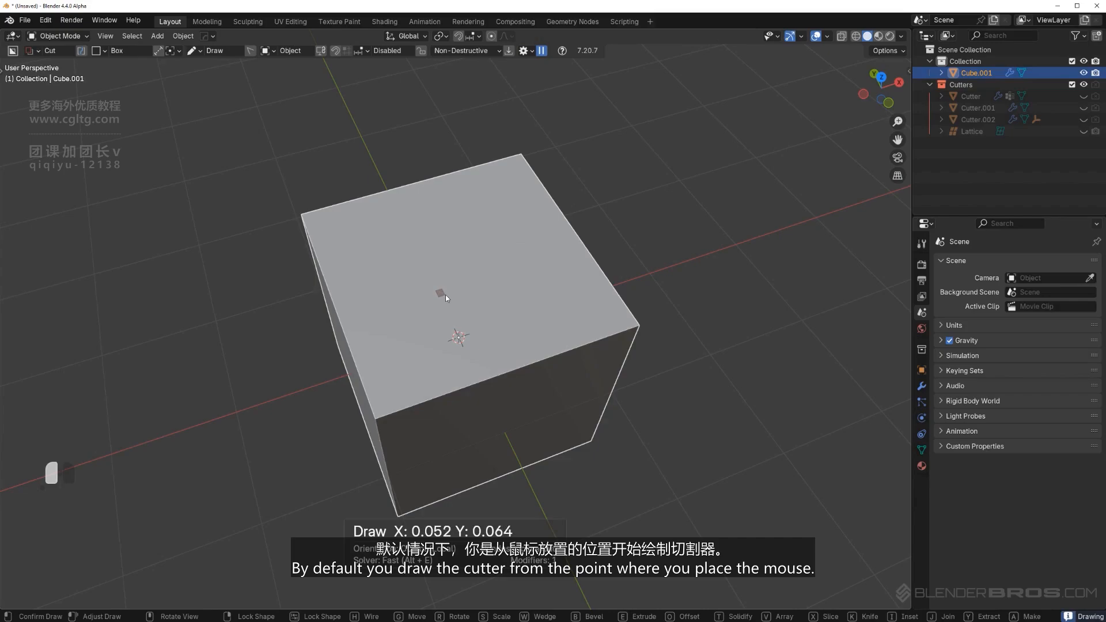
left_click_drag(509, 324, 541, 336)
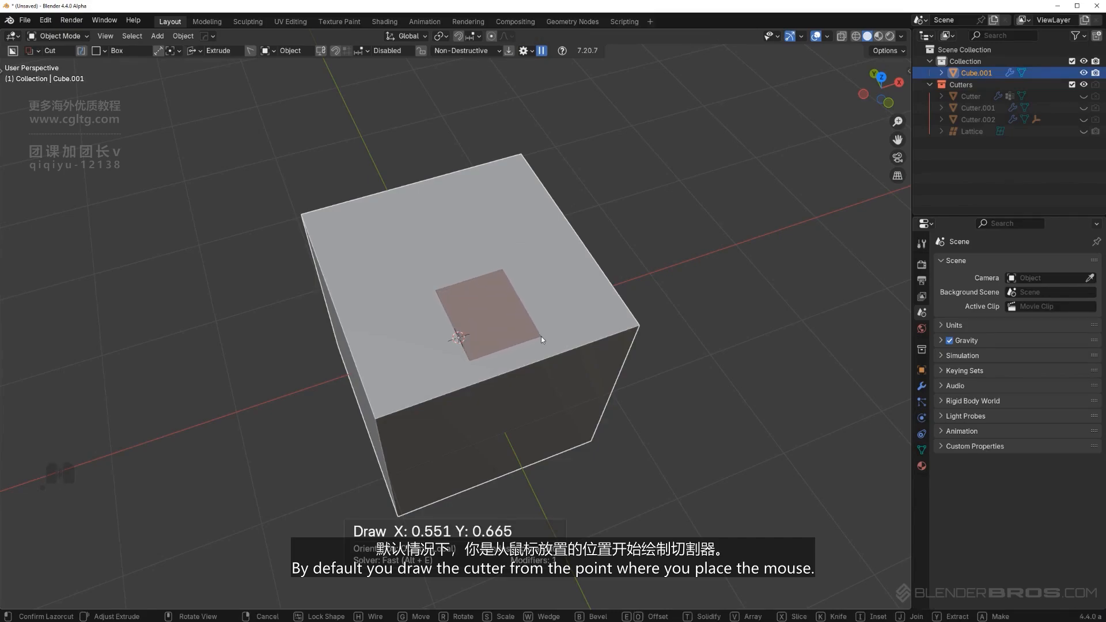
right_click(541, 337)
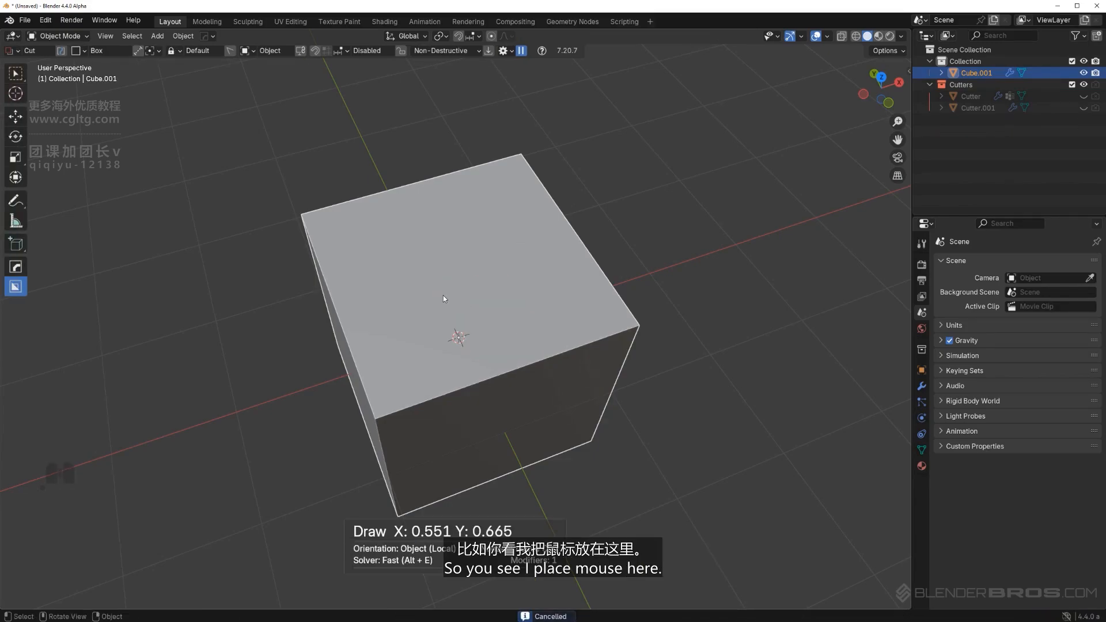
left_click_drag(446, 296, 457, 299)
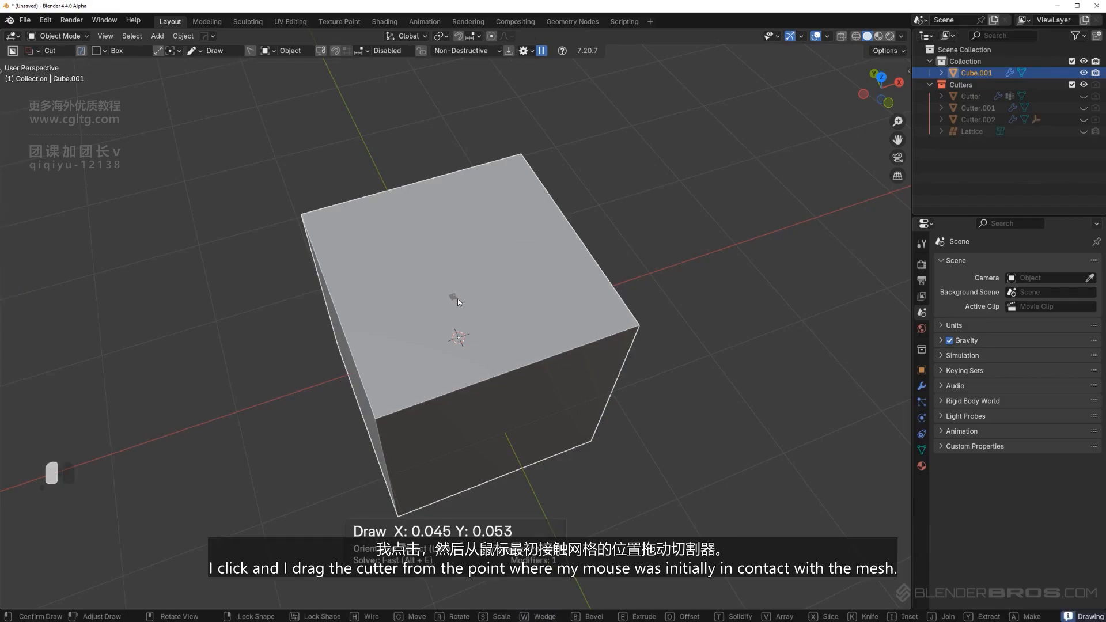
mouse_move(525, 335)
left_mouse_down()
mouse_move(606, 377)
mouse_move(452, 296)
mouse_move(638, 382)
mouse_move(507, 352)
mouse_move(478, 308)
mouse_move(540, 349)
mouse_move(515, 335)
mouse_move(599, 365)
mouse_move(514, 323)
mouse_move(589, 366)
mouse_move(562, 349)
mouse_move(501, 340)
mouse_move(548, 337)
mouse_move(506, 321)
mouse_move(598, 364)
left_mouse_up()
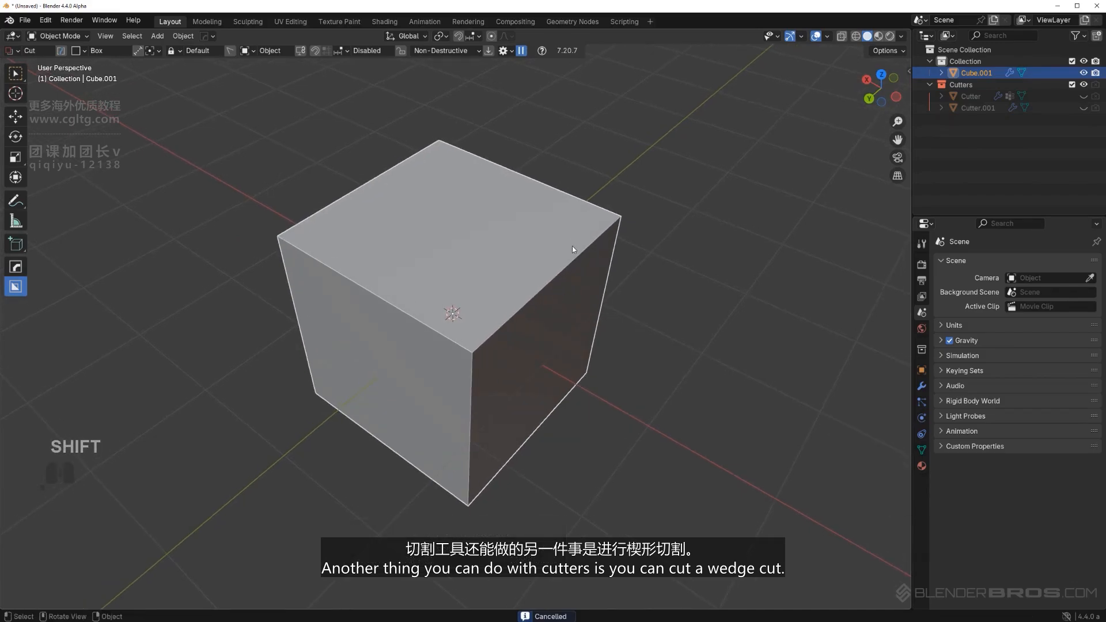
- Cut a 45-degree wedge into one top edge of the cube, extruding the wedge cutter about 0.665
left_click_drag(575, 230, 561, 352)
key("w")
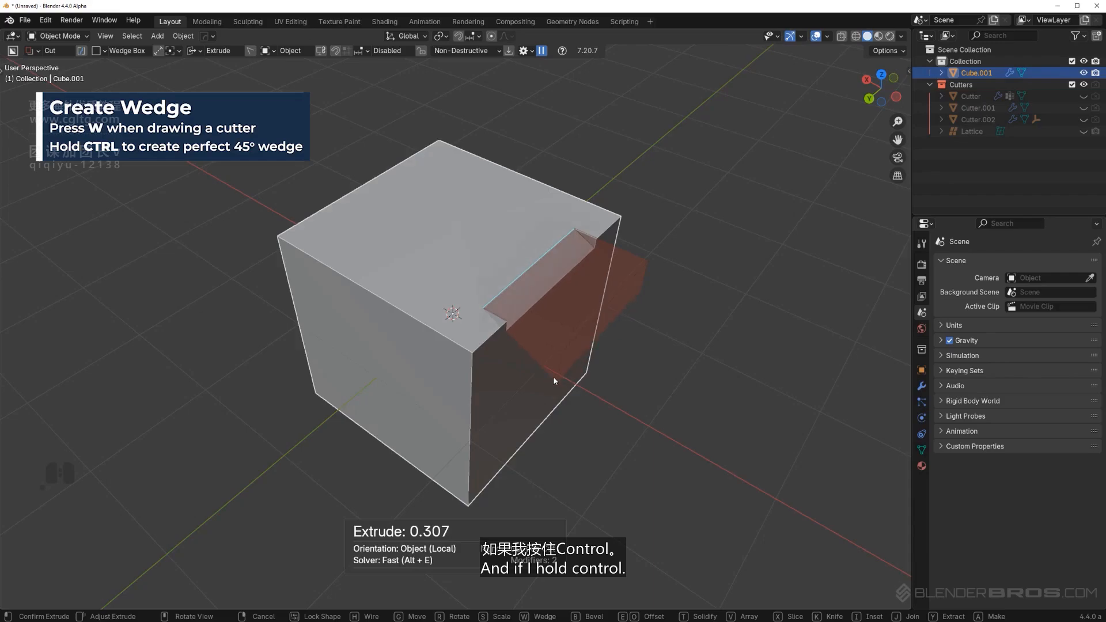
key("ctrl")
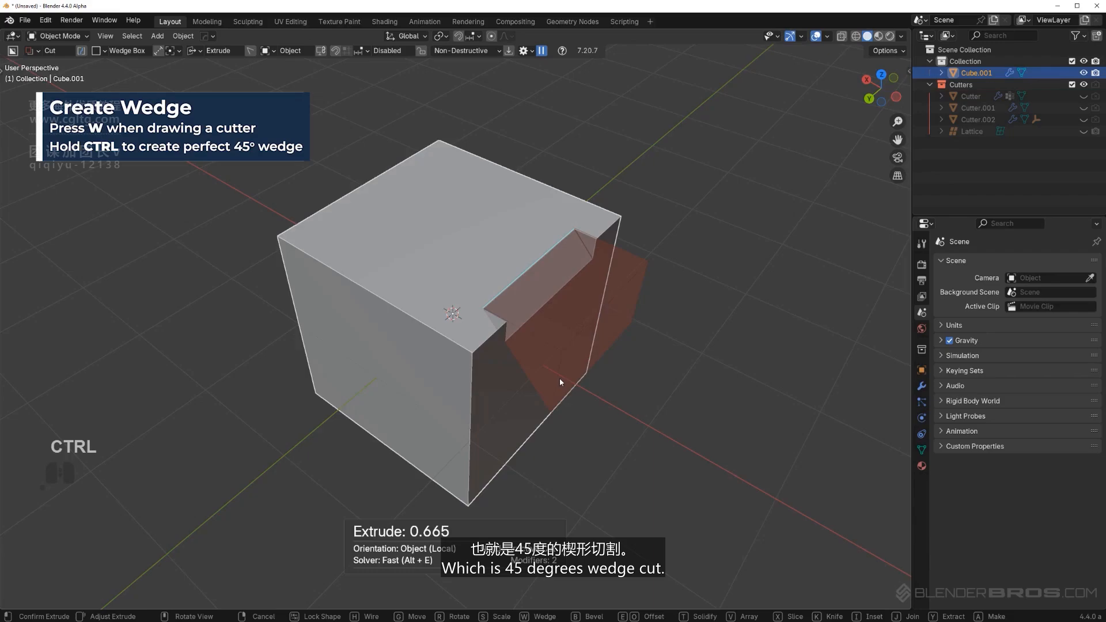
left_click(560, 378)
- Cut a second wedge, drawn about 1.49 by 0.36, into an adjacent top edge of the cube
middle_click_drag(561, 378, 621, 273)
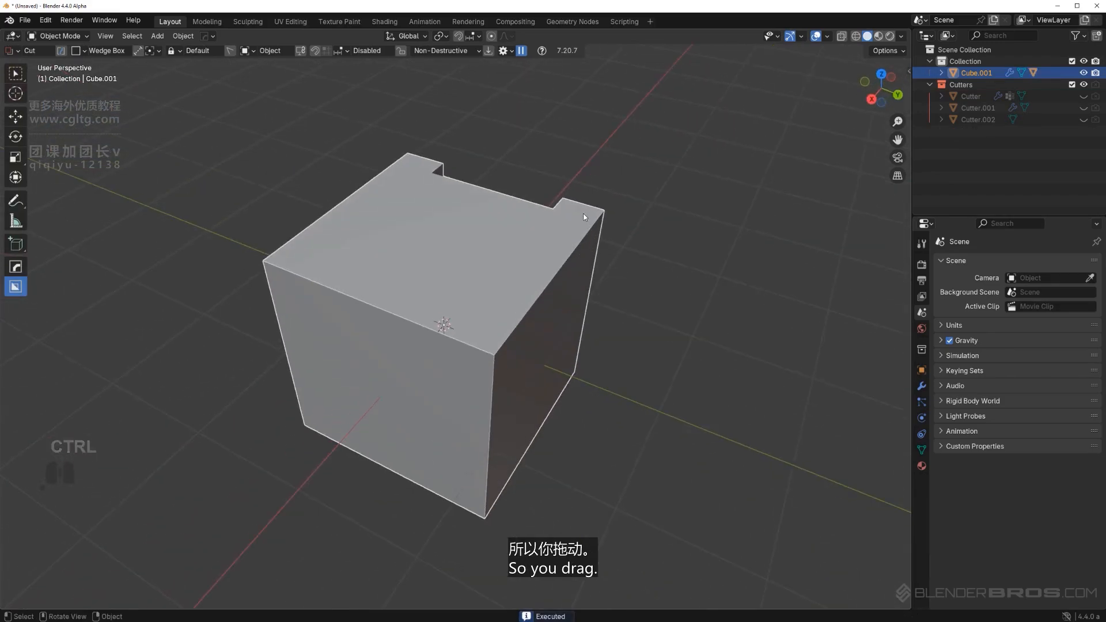
left_click_drag(584, 217, 548, 338, "ctrl")
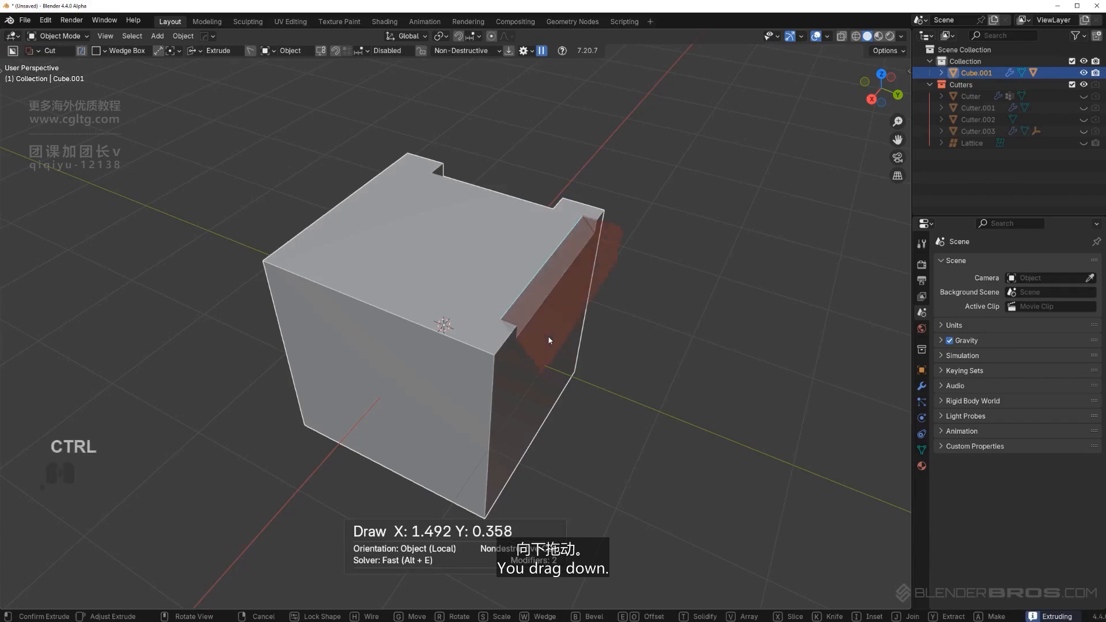
left_click(543, 383)
- Draw a wedge cutter along a third top edge and cycle it through wedge, side wedge and regular shapes
mouse_move(544, 382)
middle_mouse_down()
mouse_move(580, 339)
mouse_move(581, 222)
middle_mouse_up()
left_click_drag(581, 223, 582, 336, "ctrl")
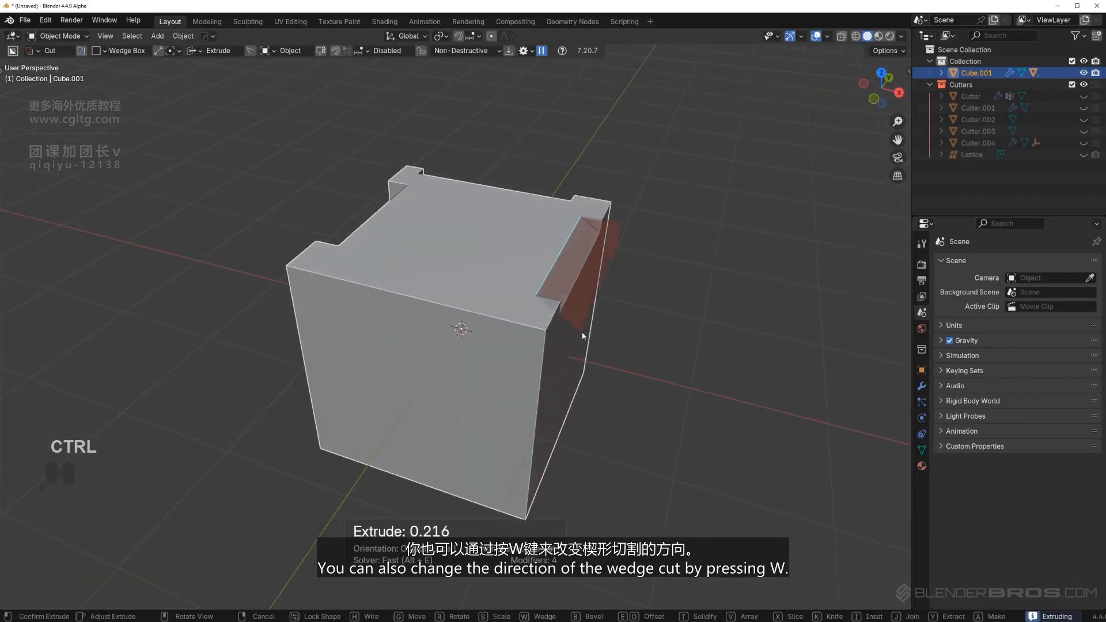
middle_click_drag(583, 337, 555, 340)
key("w")
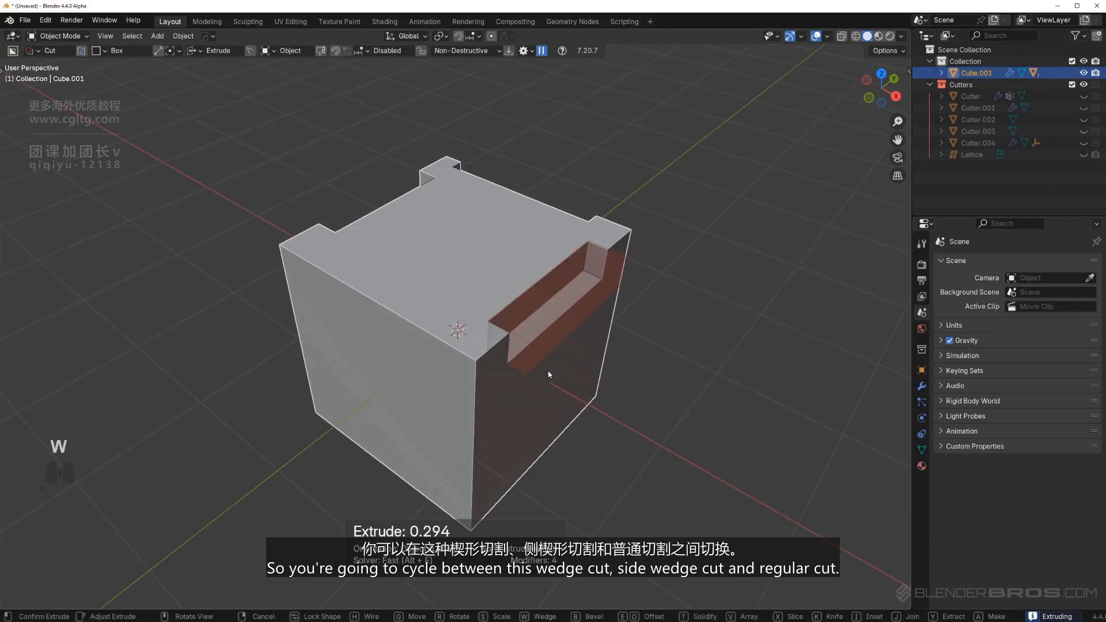
key("w")
key("w")
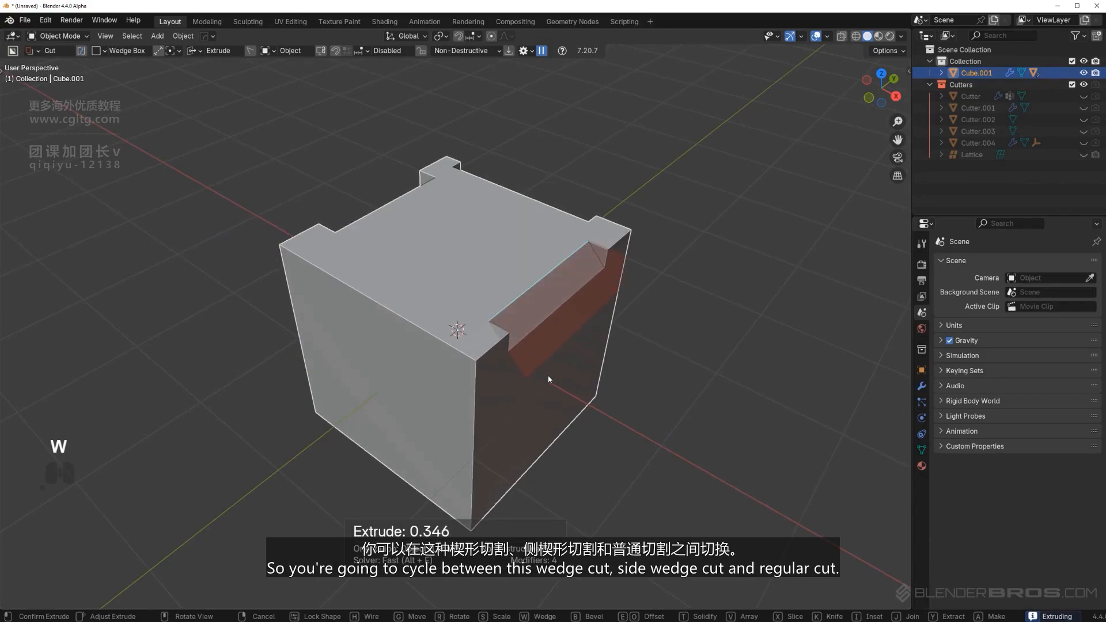
key("w")
key("w")
key("w")
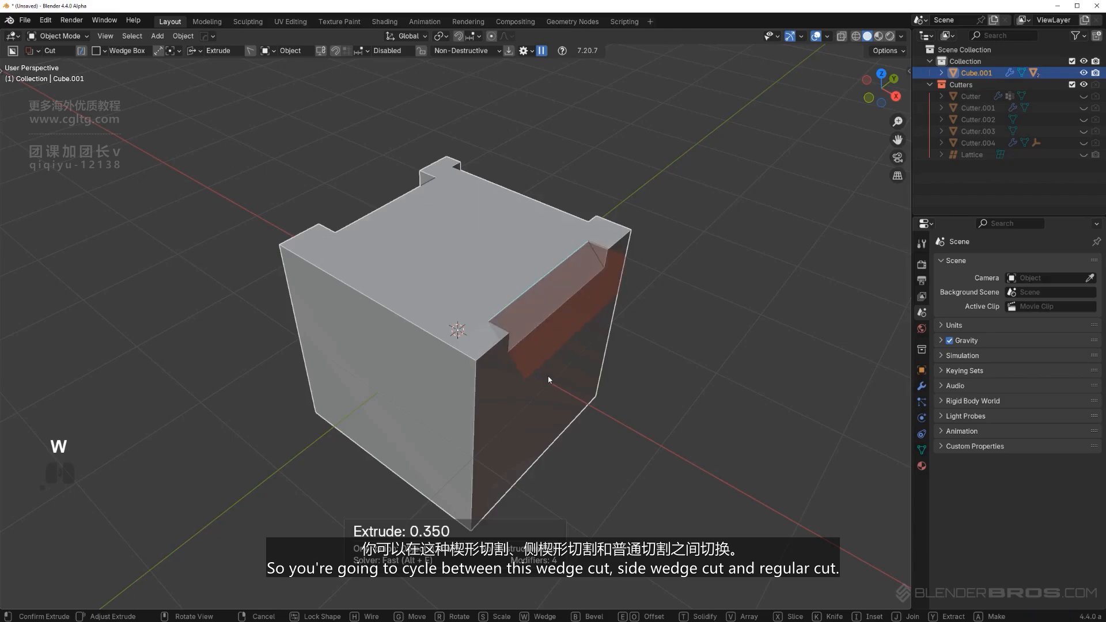
key("w")
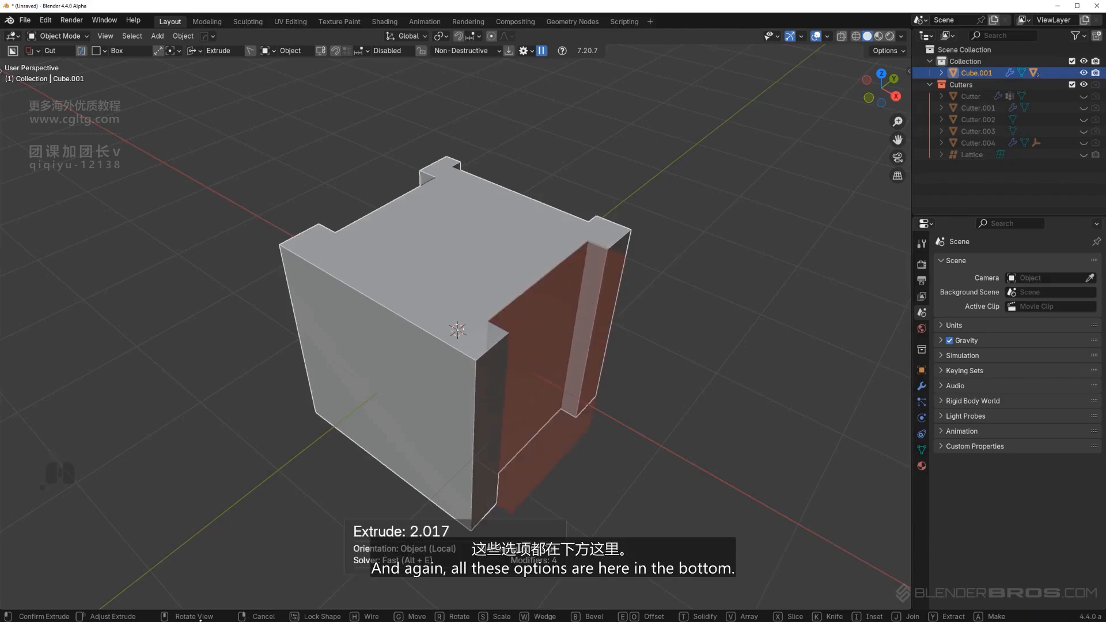
right_click(773, 565)
- Cut a box pocket about 0.76 by 0.72 into the middle of the cube's uncut side face
middle_click_drag(513, 316, 547, 293)
mouse_move(547, 296)
left_mouse_down()
mouse_move(489, 394)
mouse_move(451, 388)
left_mouse_up()
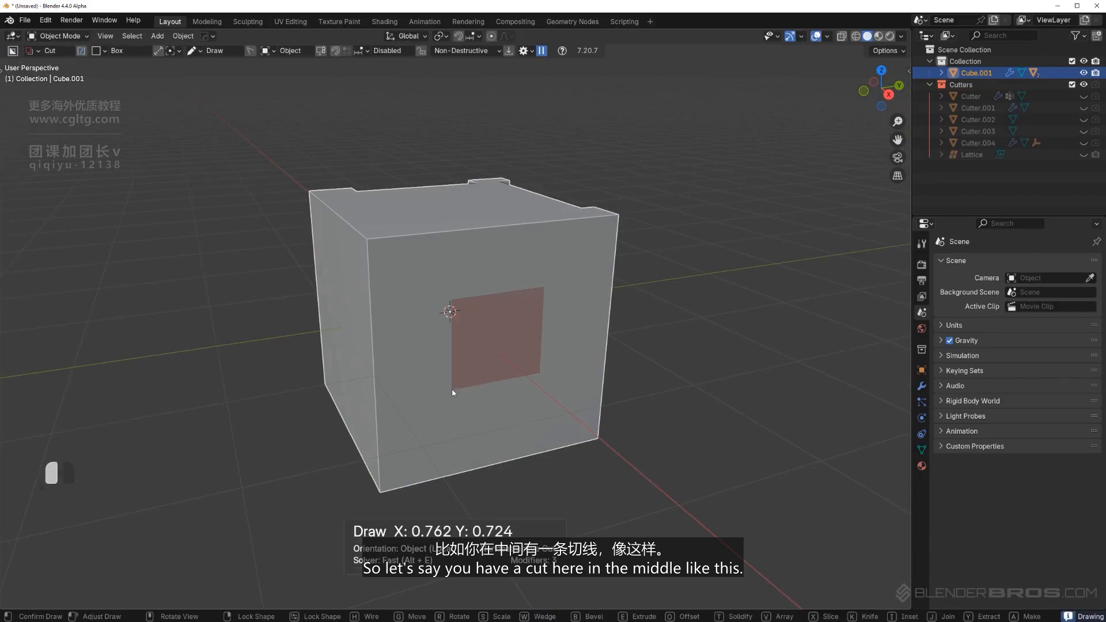
left_click(420, 358)
- Cut from the side pocket's lower ledge with a box cutter, alternately extruding it down and offsetting it up to about 1.68 tall
mouse_move(555, 398)
middle_mouse_down()
mouse_move(553, 338)
mouse_move(563, 385)
mouse_move(534, 350)
middle_mouse_up()
left_click_drag(535, 351, 534, 390)
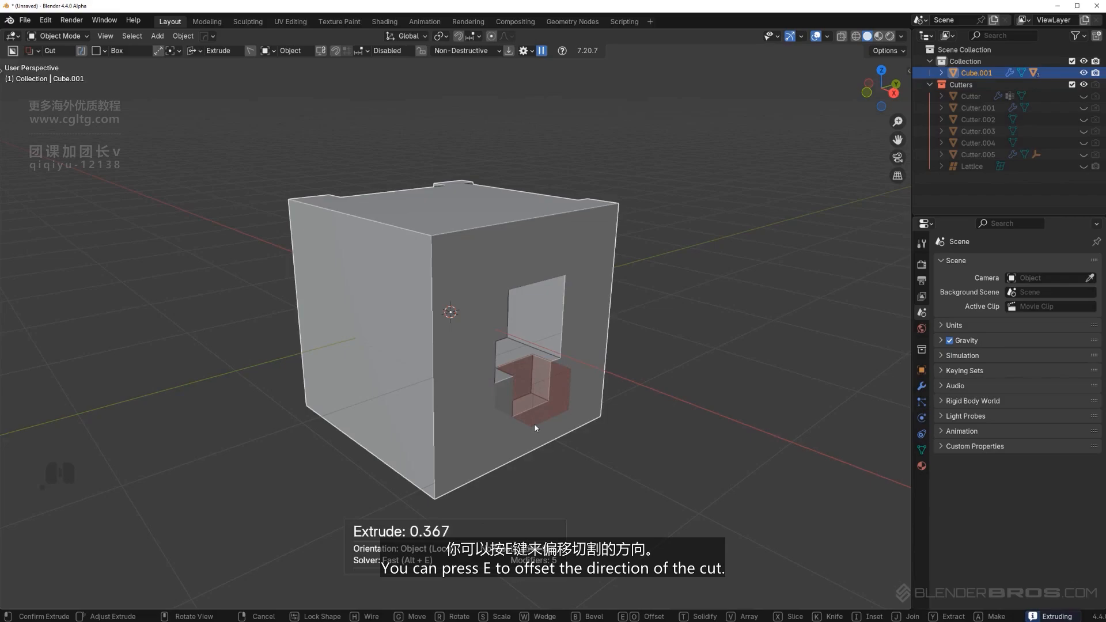
key("e")
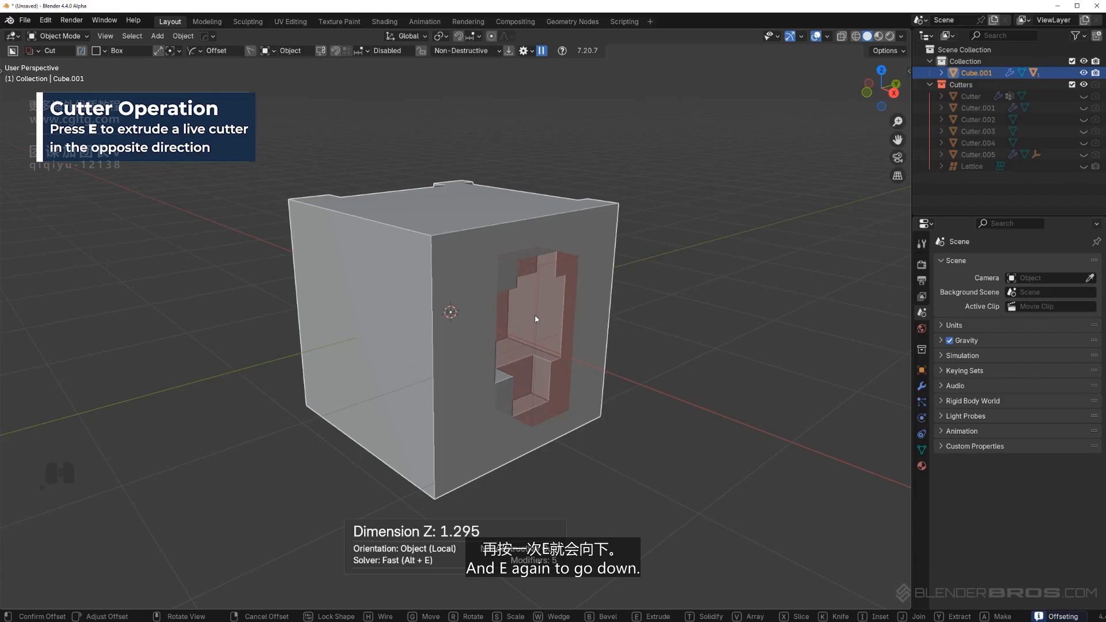
key("e")
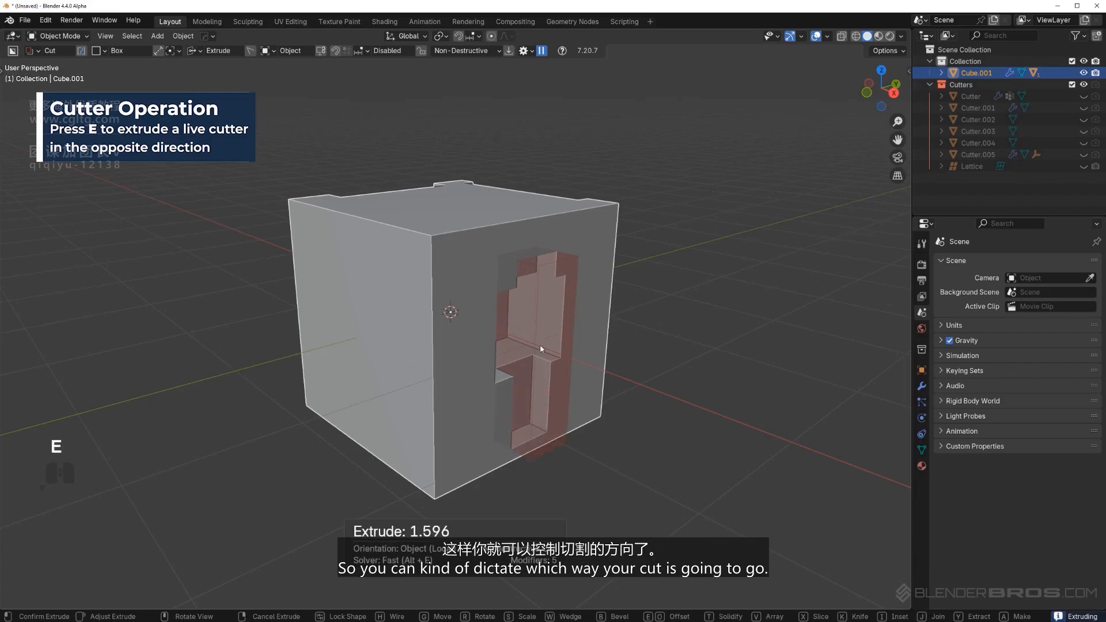
key("e")
key("e")
key("e")
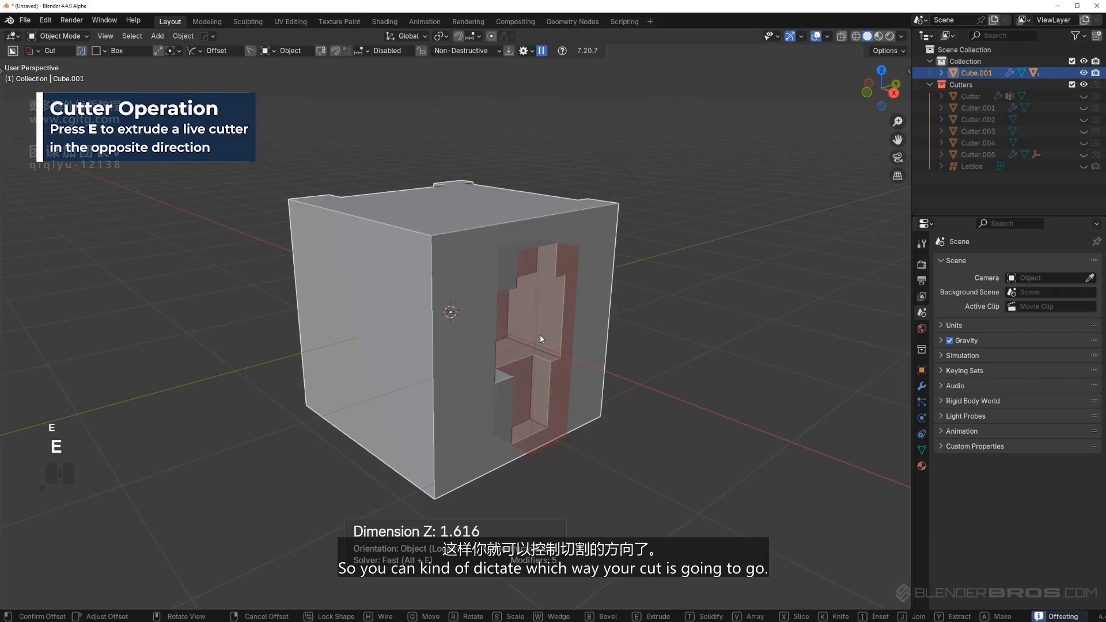
key("e")
key("e")
key("Tab")
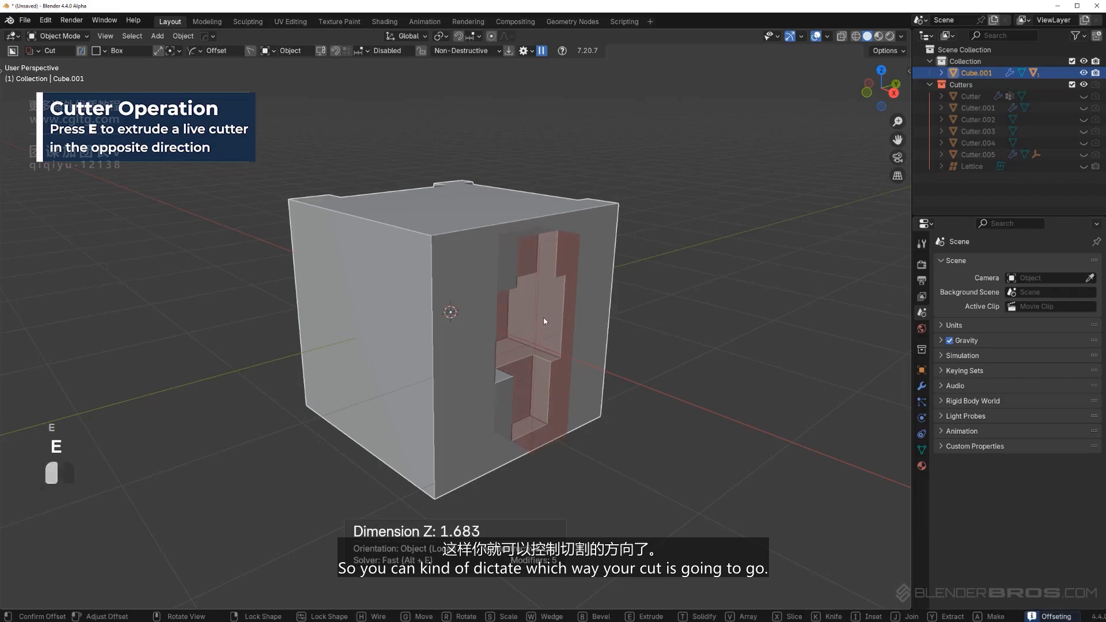
left_click(721, 328)
- Open the BoxCutter display settings to examine the wire display options
middle_click_drag(724, 328, 692, 274)
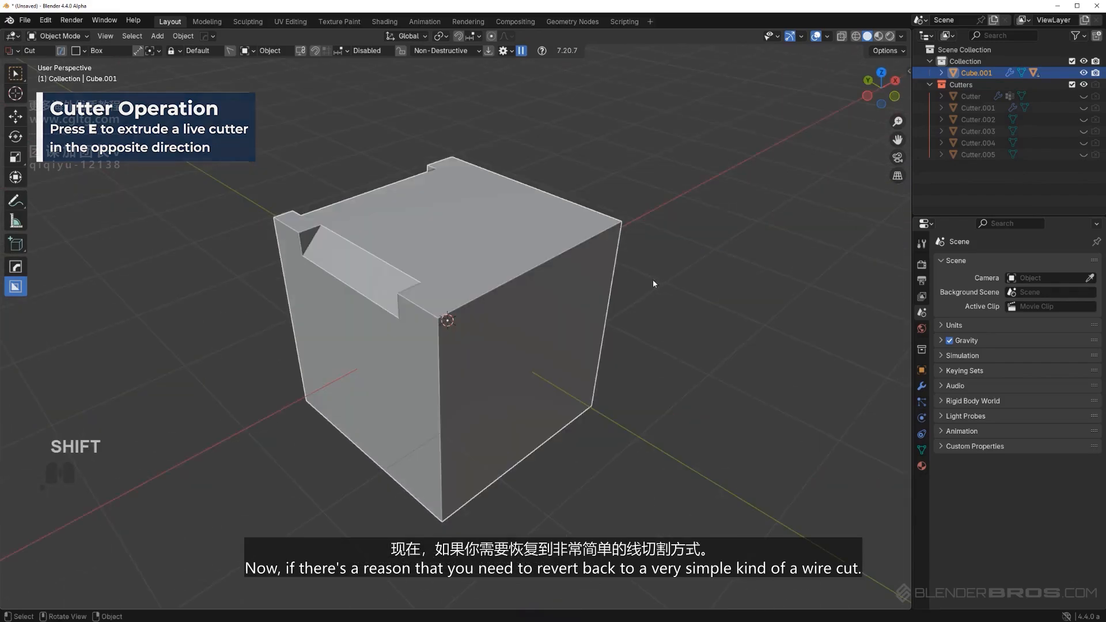
middle_click_drag(569, 287, 593, 279)
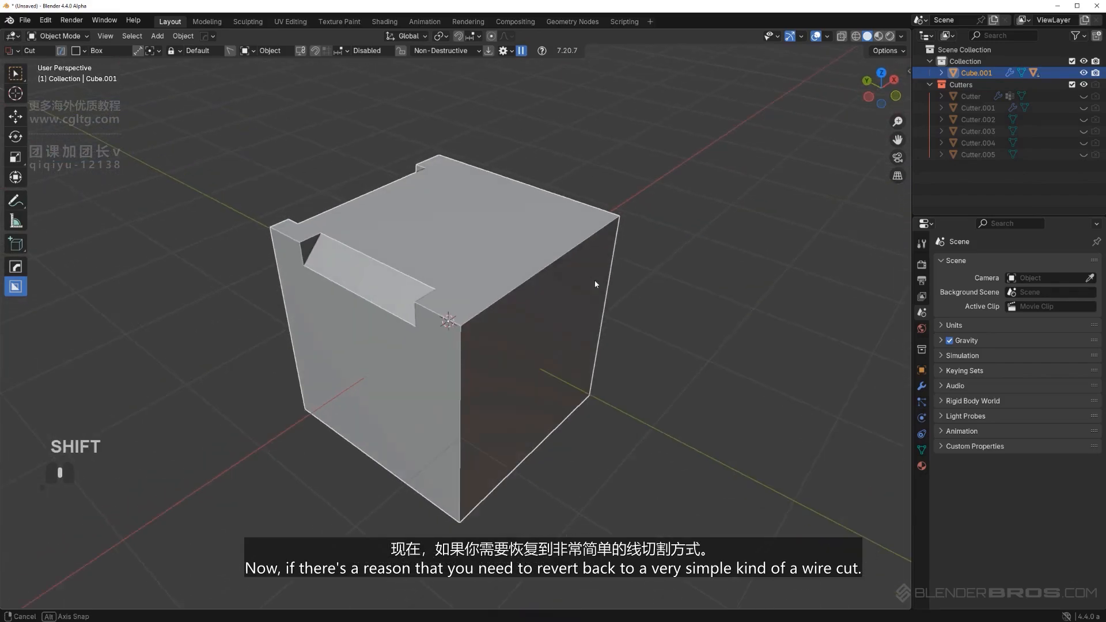
left_click(504, 51)
left_click(465, 147)
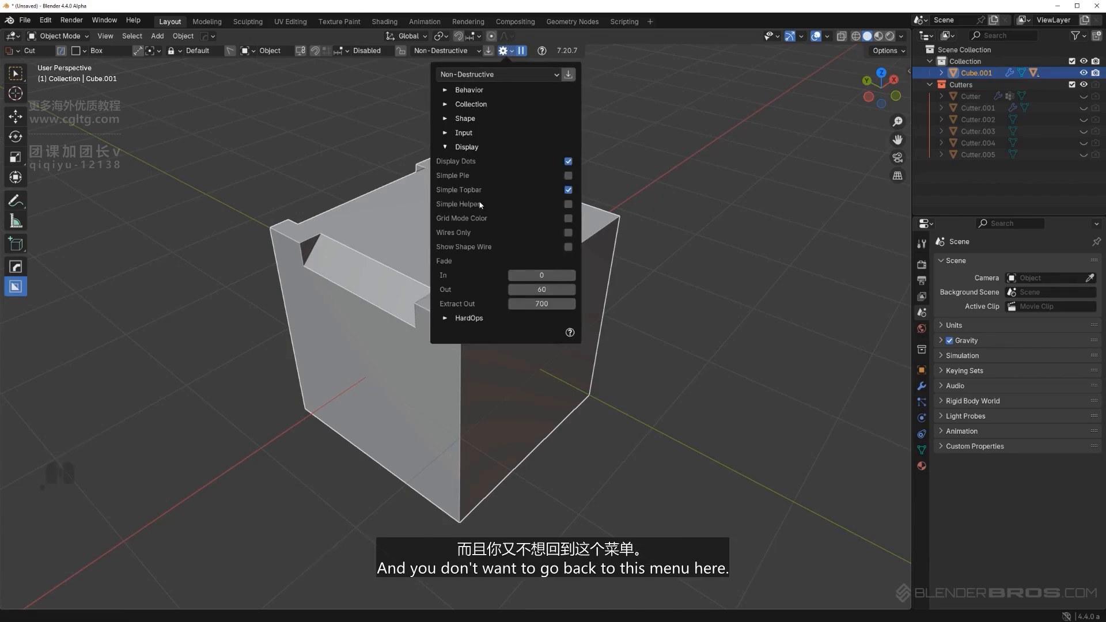
- Draw a box cutter over the cube's uncut side face, extrude it about 1.38 and toggle its wire mode on and off repeatedly
left_click_drag(567, 215, 569, 318)
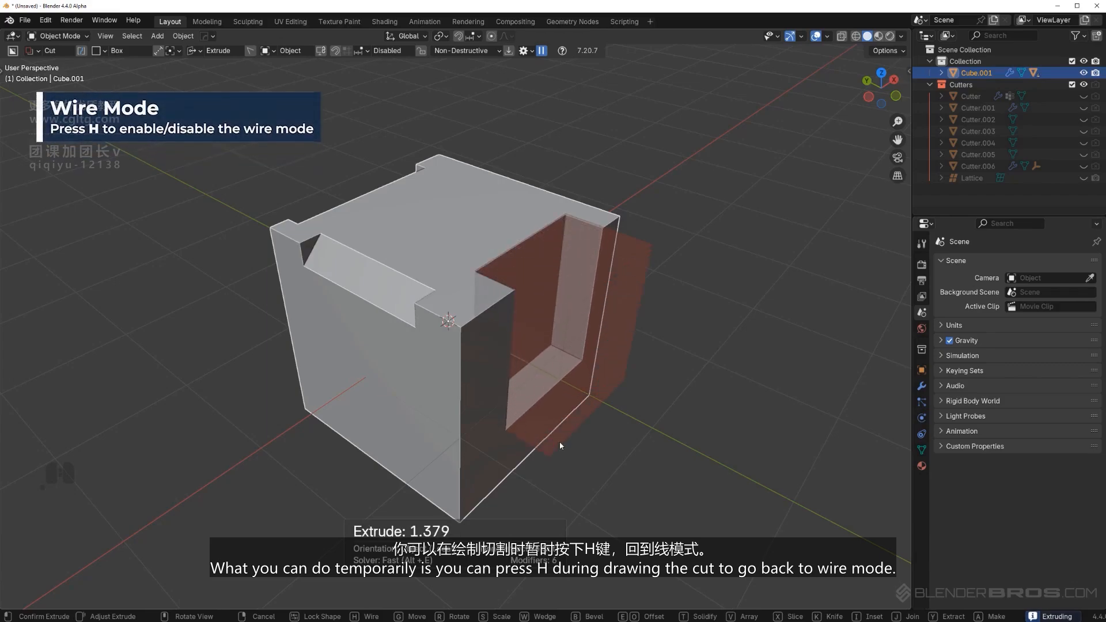
key("h")
key("h")
key("h")
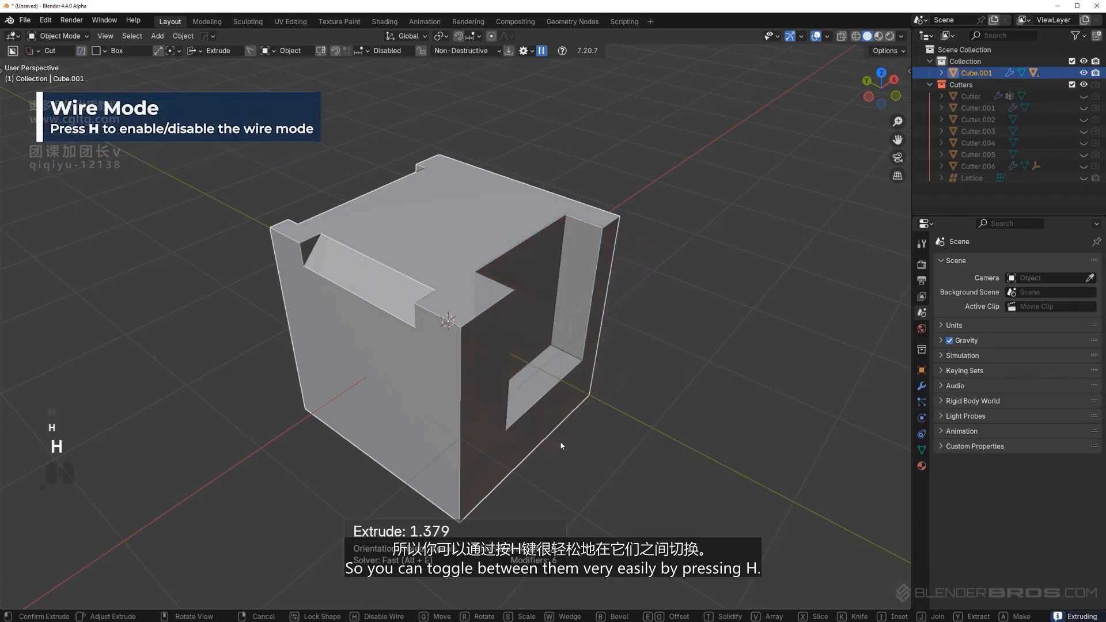
key("h")
key("h")
key("h")
key("h")
key("h")
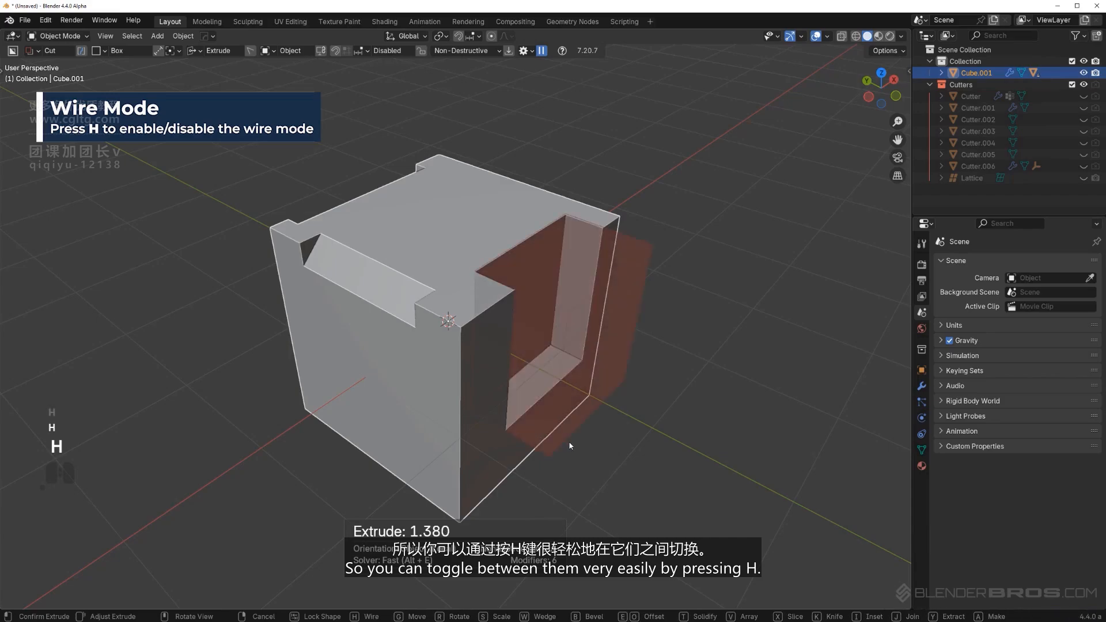
key("h")
key("h")
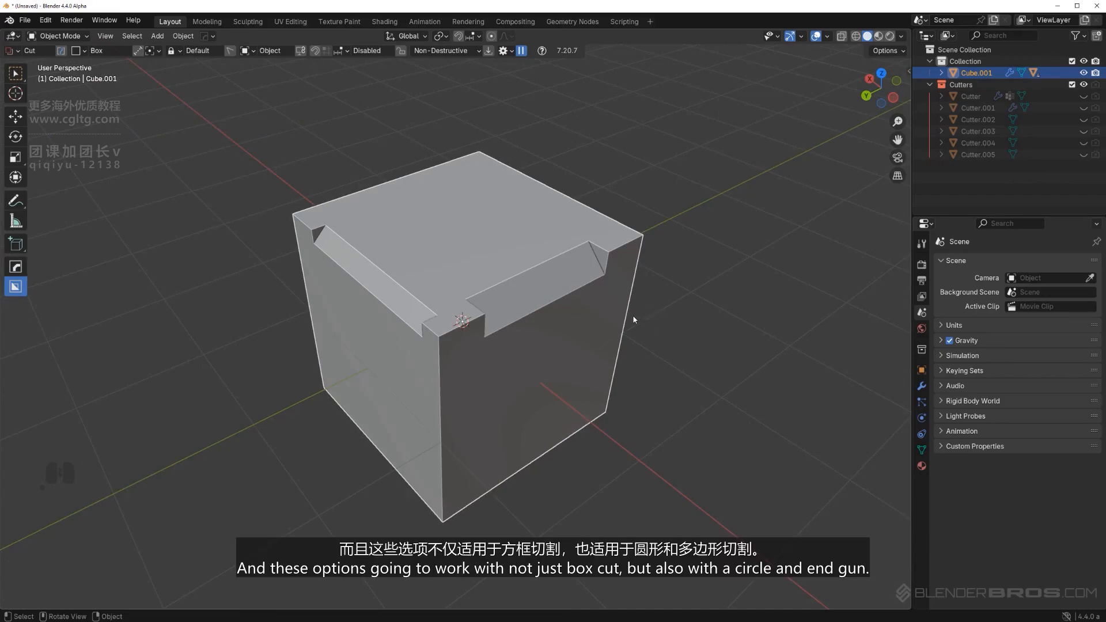
- Replace the cut cube with a new mesh cube and switch the cutter shape to Circle
middle_click_drag(674, 310, 428, 199)
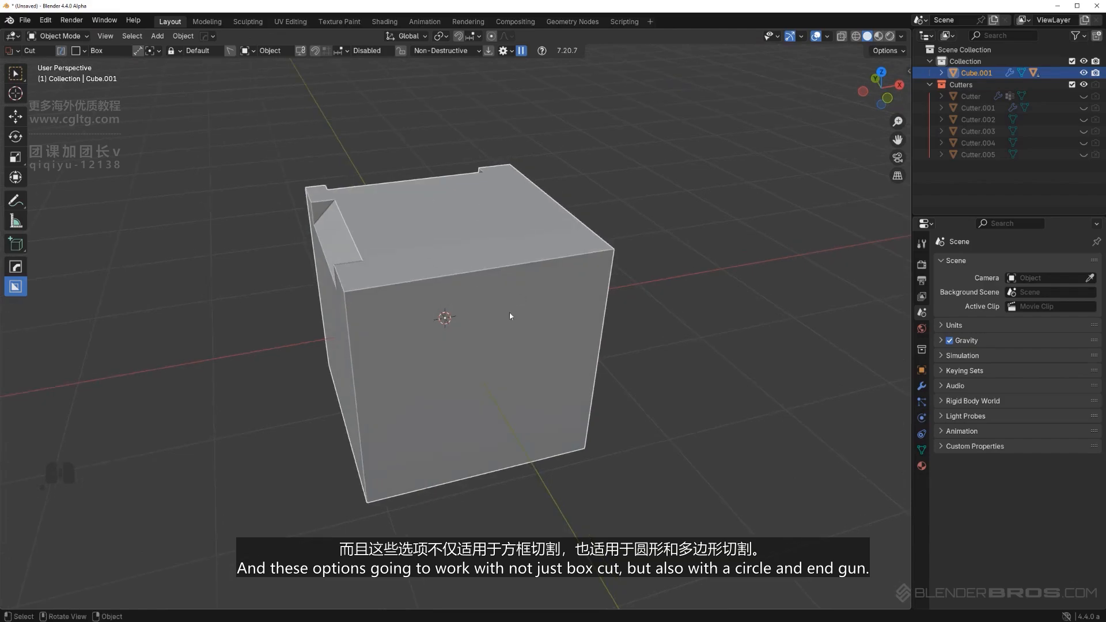
middle_click_drag(510, 315, 508, 291)
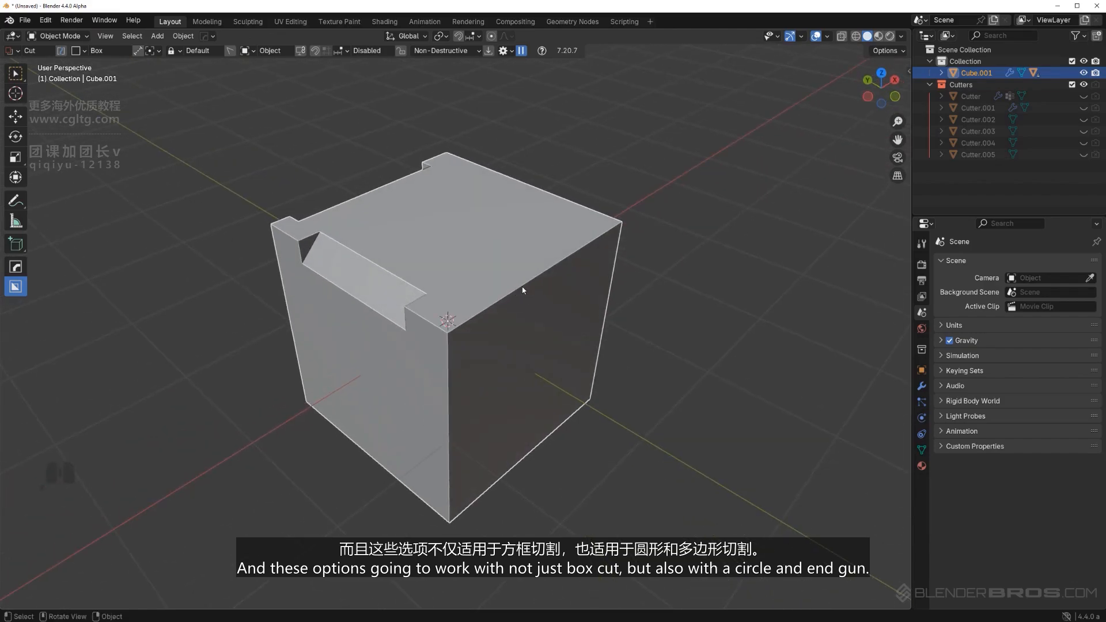
key("x")
left_click(523, 291)
key("shift+a")
mouse_move(523, 287)
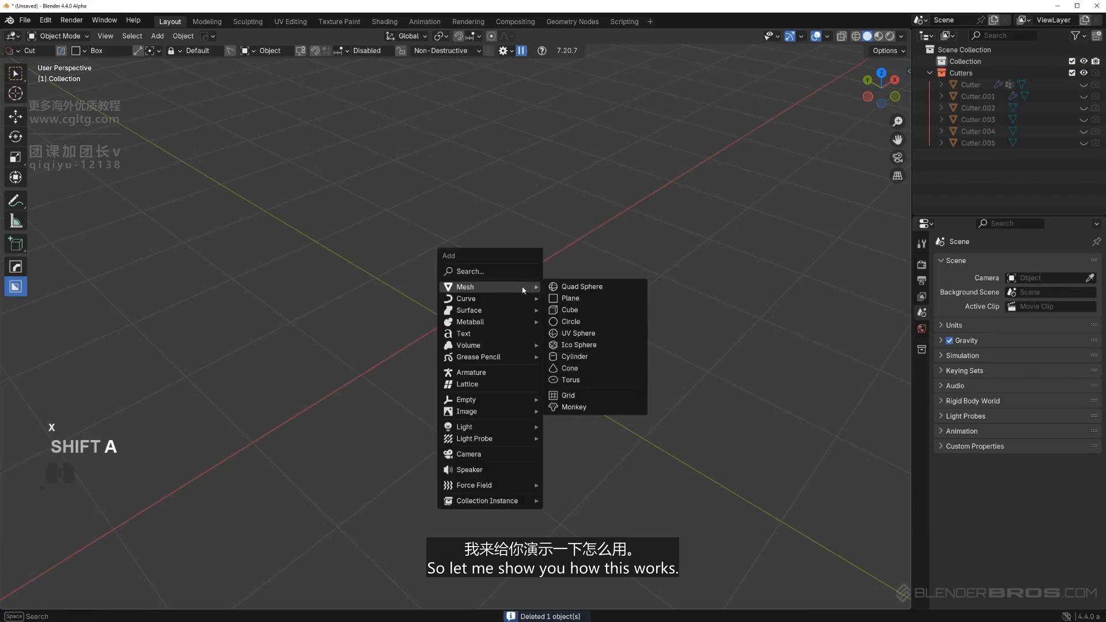
left_click(571, 312)
key("d")
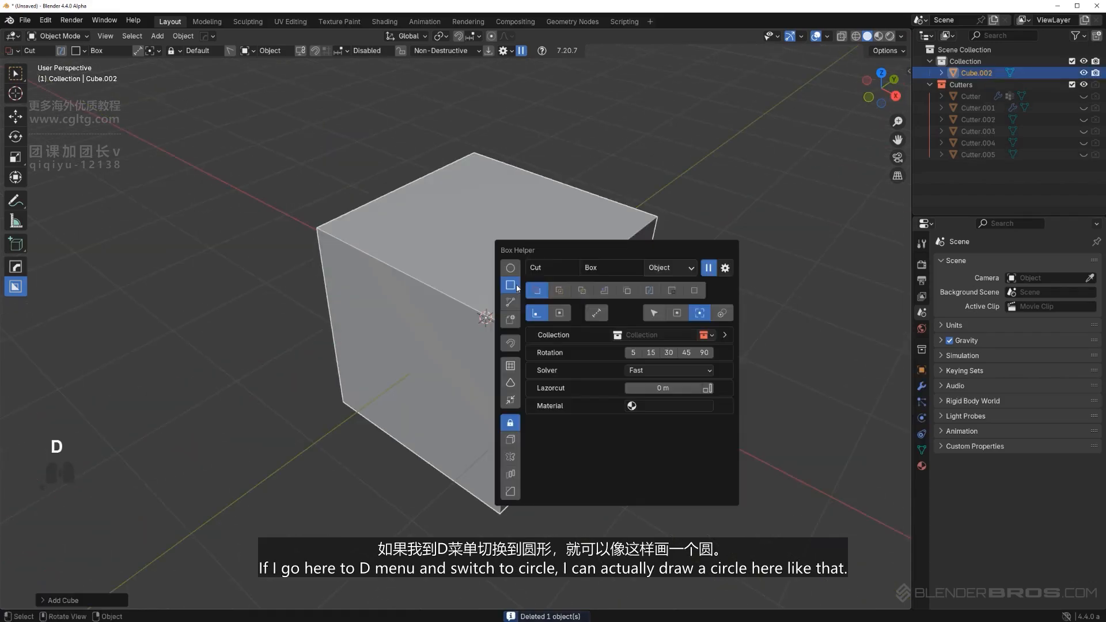
left_click(512, 268)
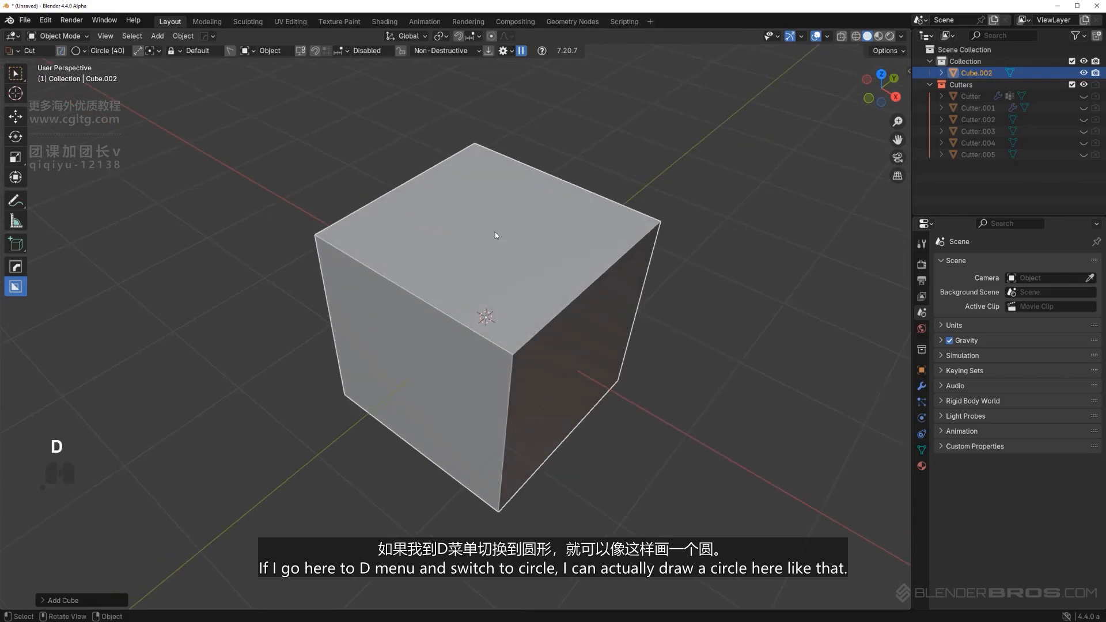
- Draw a circular cutter on the cube's top face, raising its vertex count to 46 and bringing it back to 40
left_click_drag(496, 231, 539, 275)
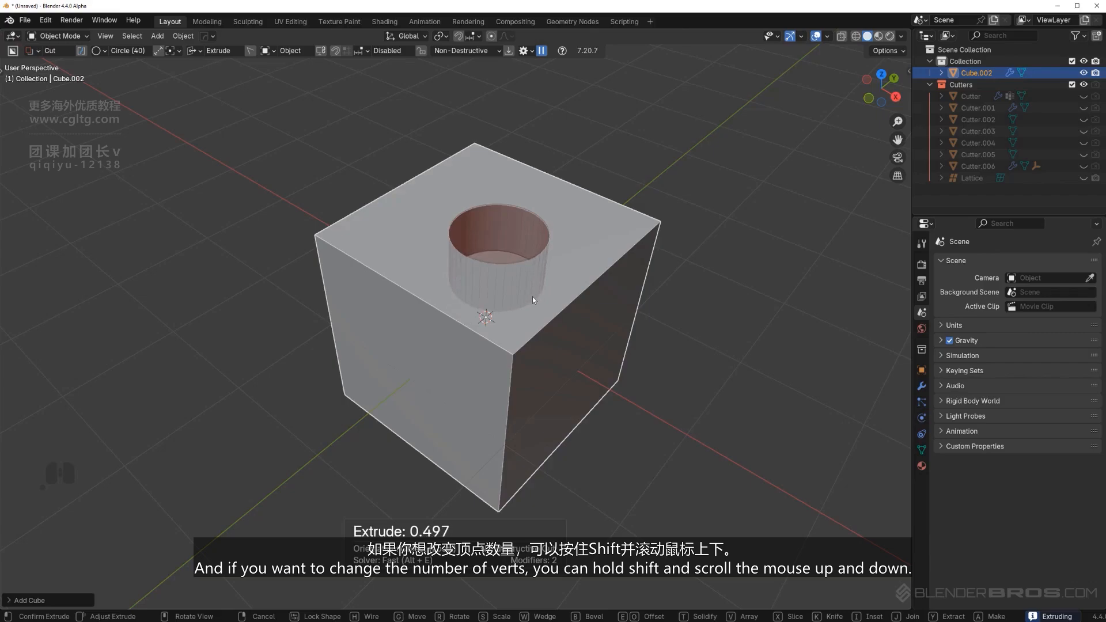
key("shift")
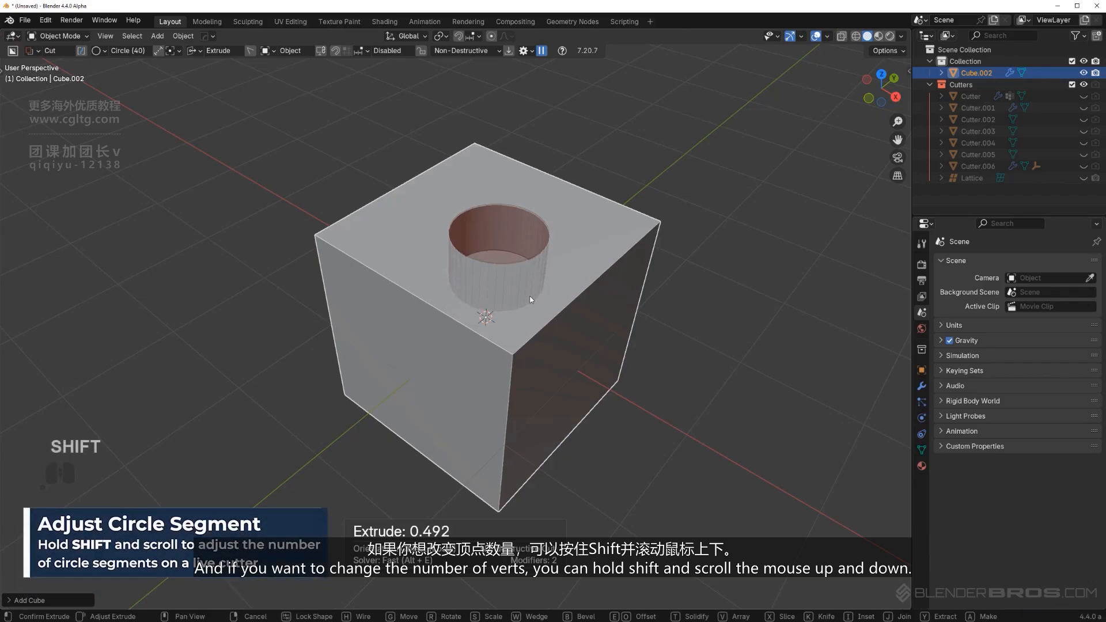
scroll(530, 299, "up", 6, "shift")
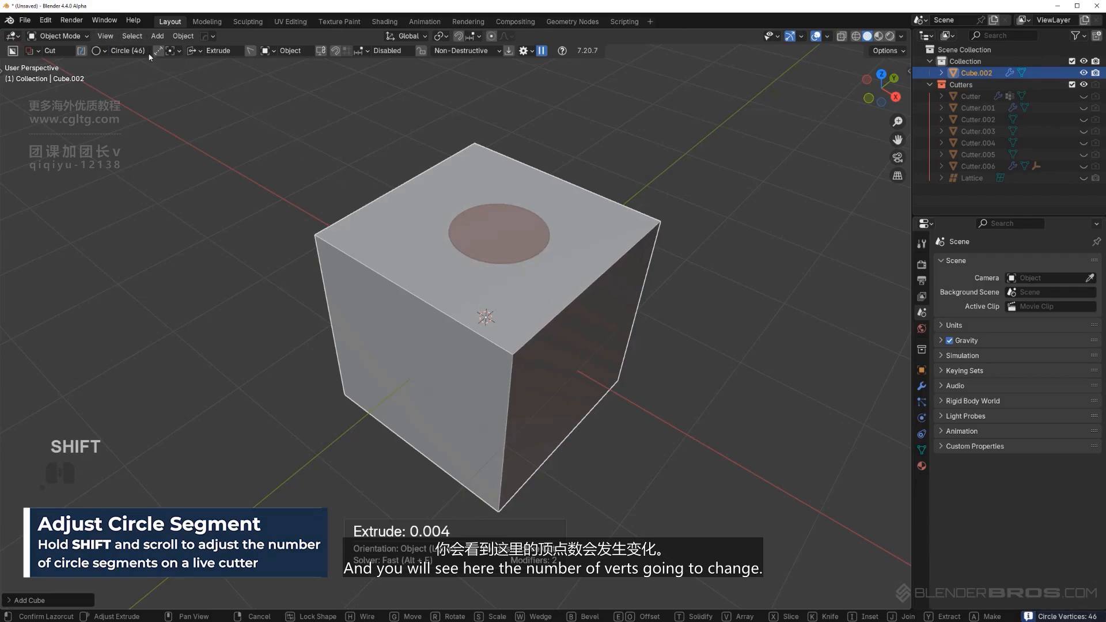
scroll(548, 357, "down", 6, "shift")
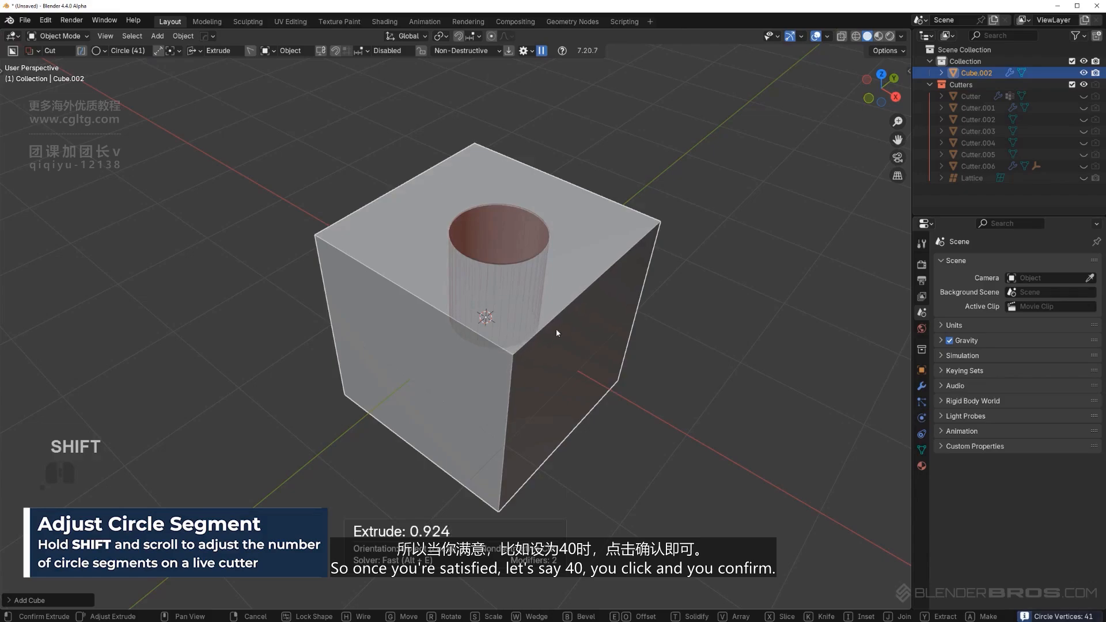
left_click(567, 304)
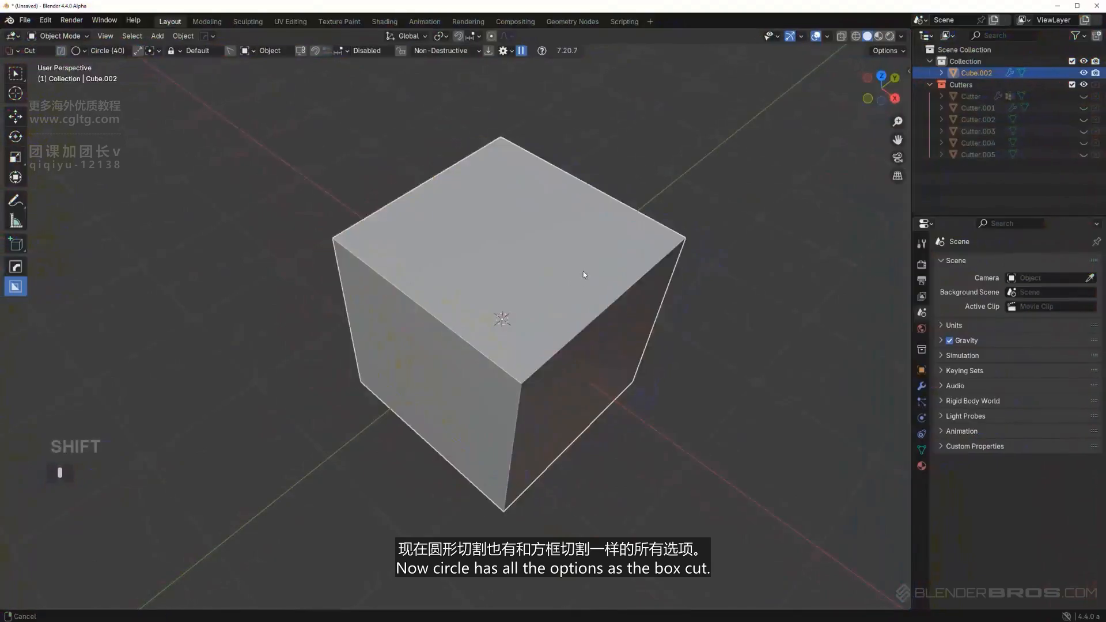
- Try a bevel of about 0.22, a solidify thickness of about 0.04 and a taper on a live circular cutter in the top face
middle_click_drag(559, 271, 496, 259)
left_click_drag(462, 255, 521, 266)
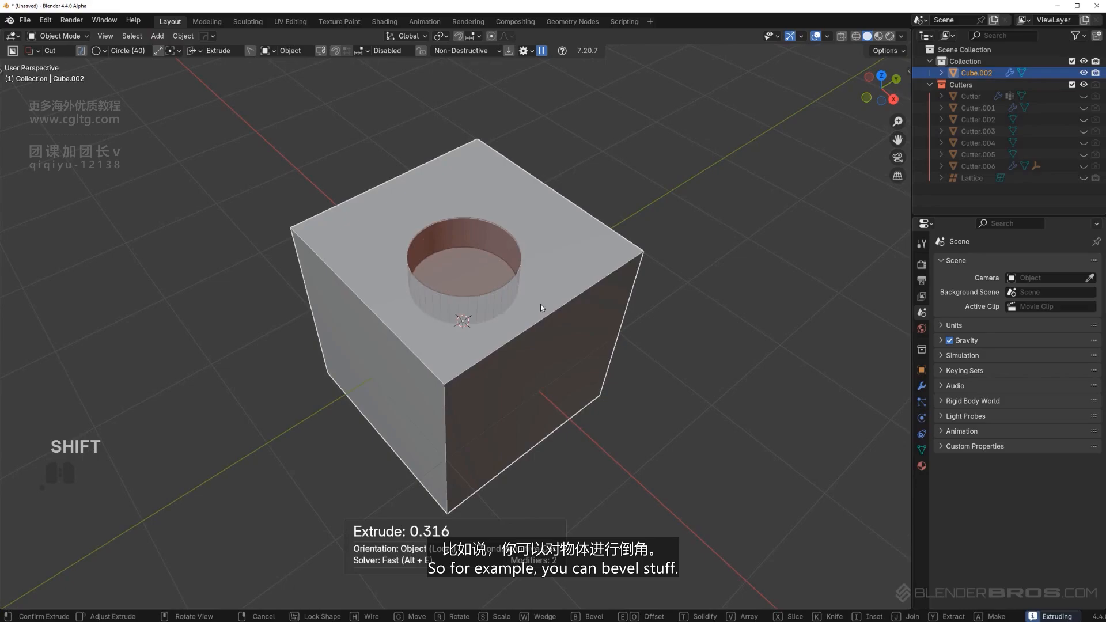
key("b")
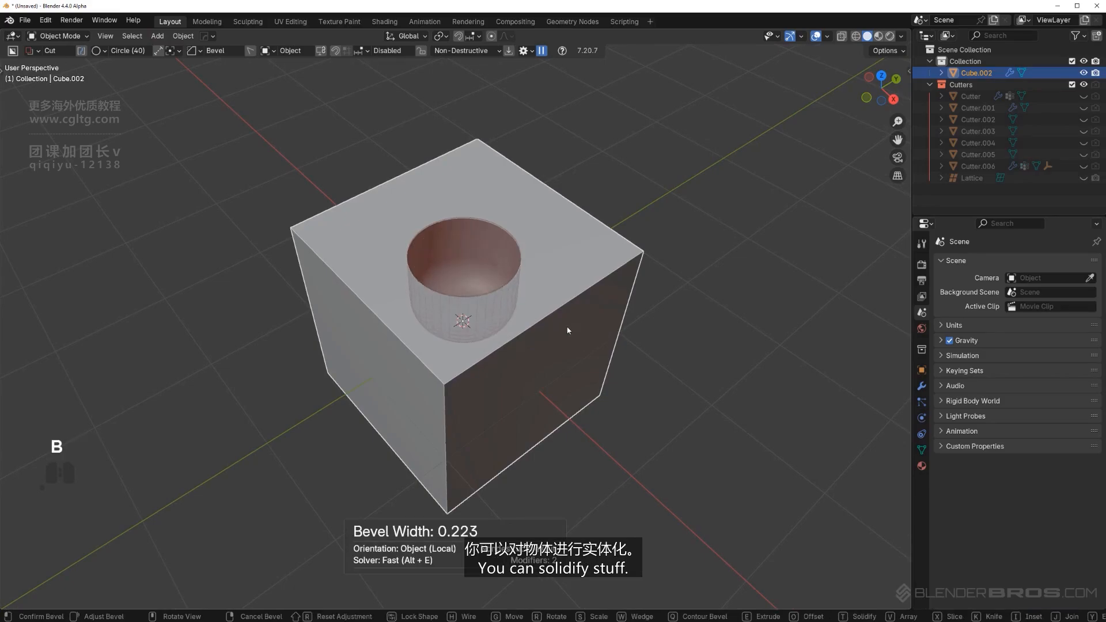
key("t")
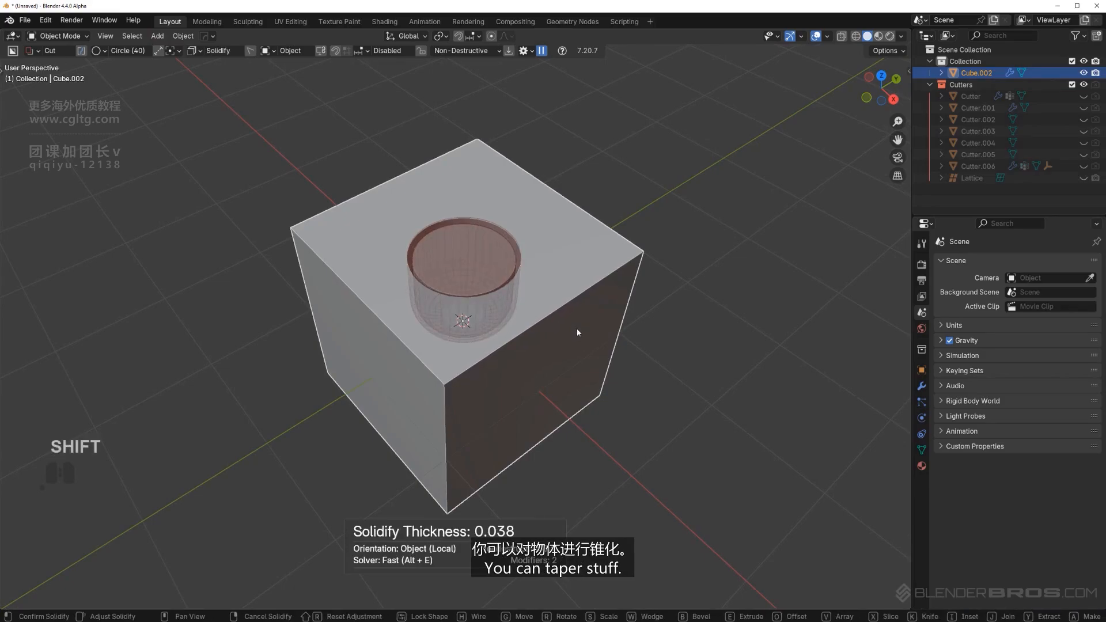
key("shift+t")
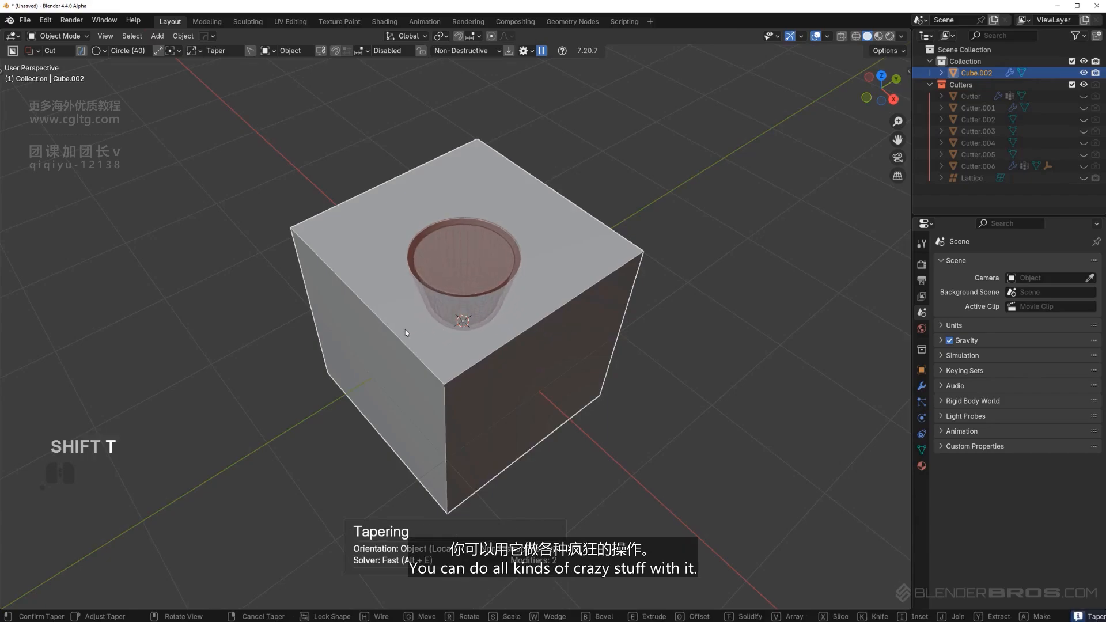
key("Tab")
right_click(583, 324)
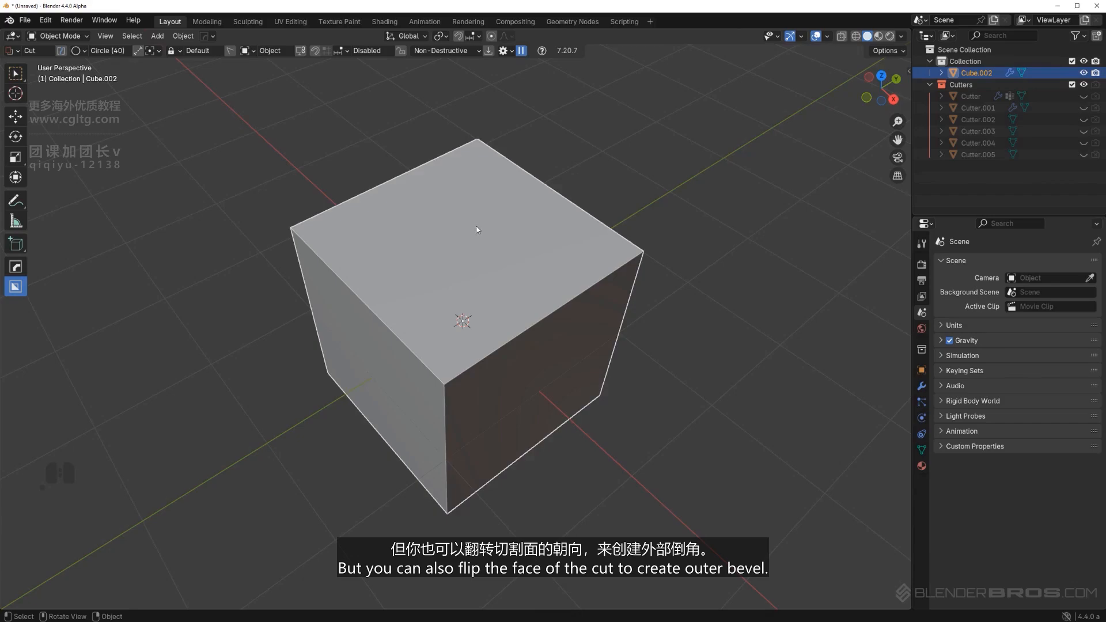
- Draw a circular cutter in the middle of the cube's top face and extrude it about 0.56 deep
scroll(486, 233, "up", 2)
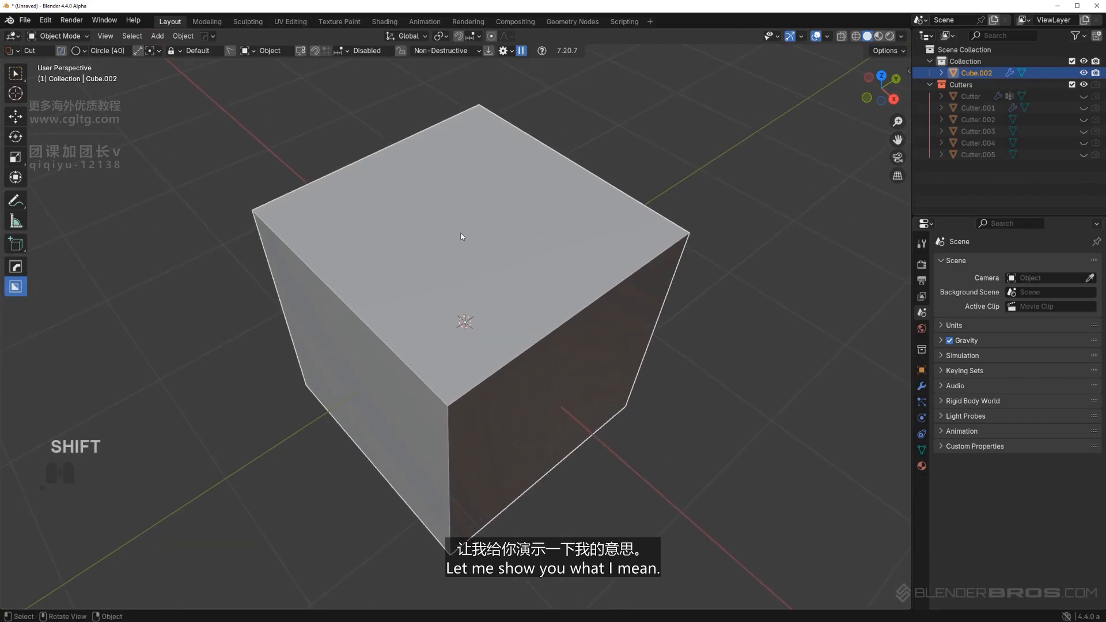
left_click_drag(461, 236, 533, 265)
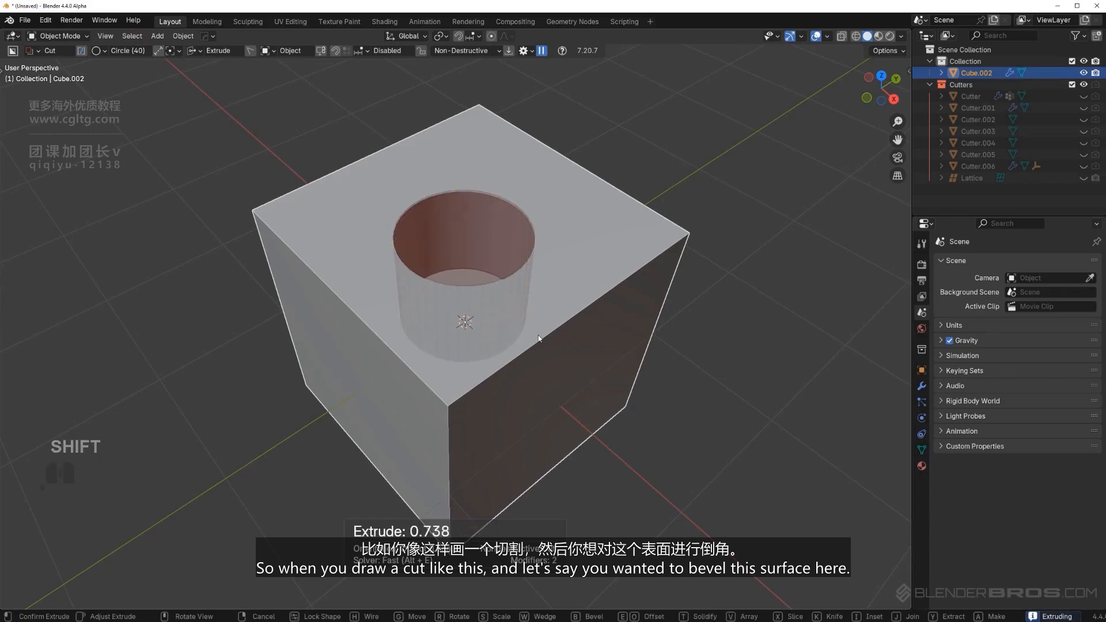
left_click_drag(539, 339, 462, 175)
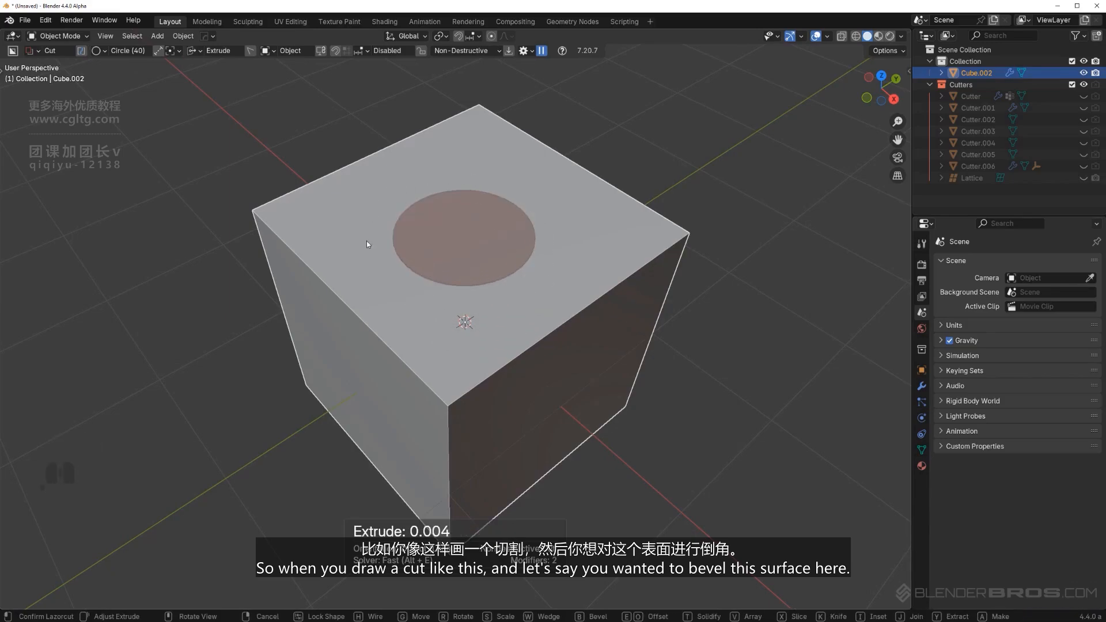
left_click_drag(367, 242, 541, 323)
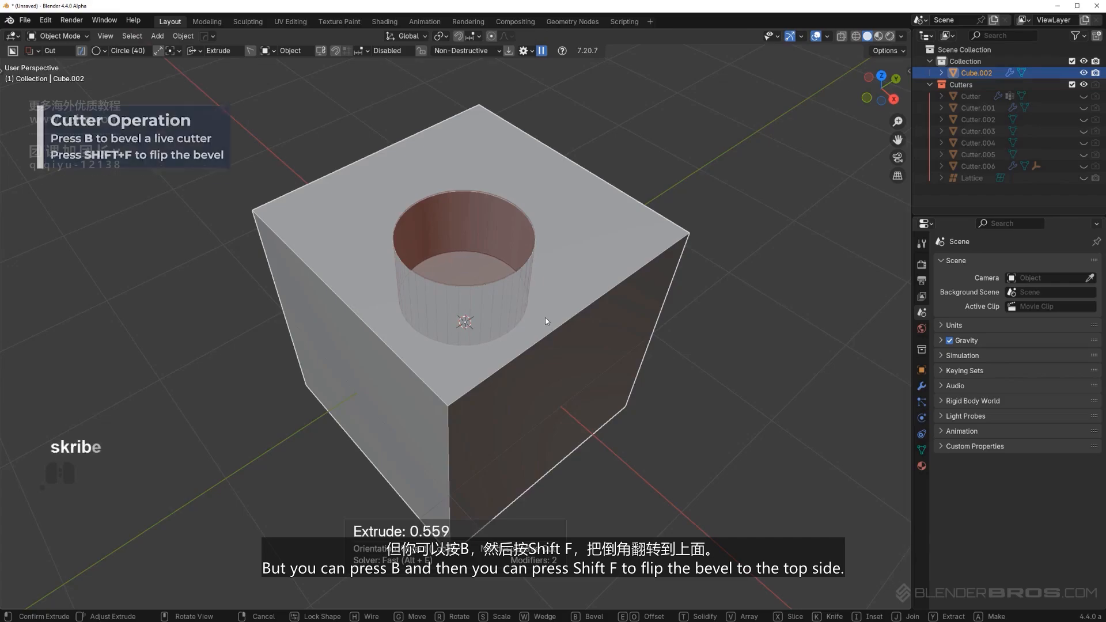
- Bevel the live circular cutter, flip the bevel to the hole's top rim as a 1-segment chamfer, and apply the cut
key("b")
key("shift+f")
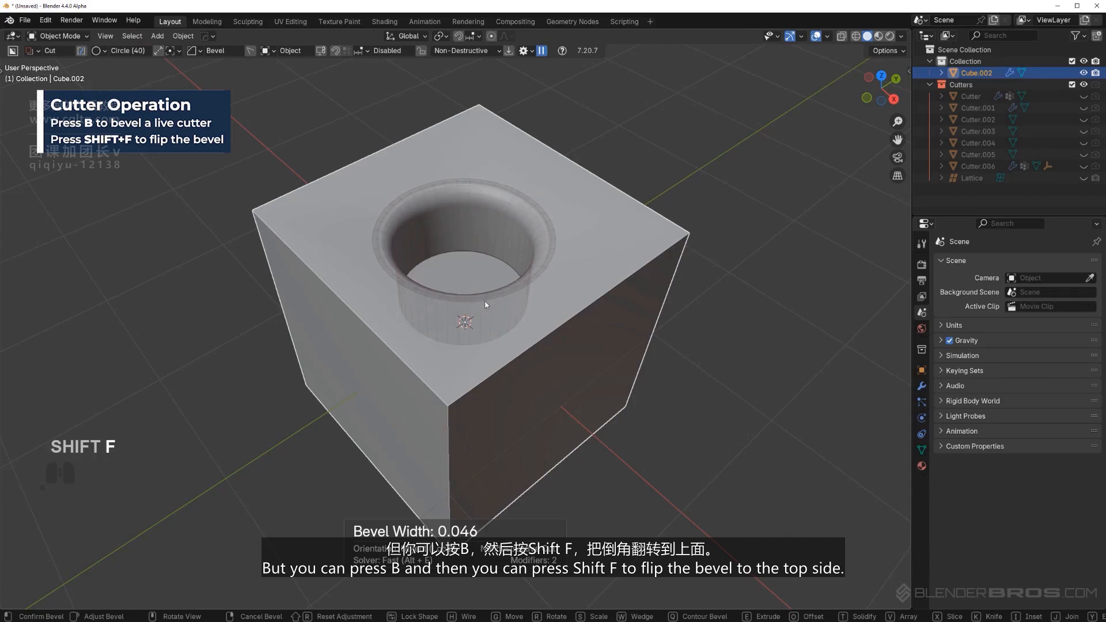
scroll(521, 306, "down", 2)
scroll(521, 308, "down", 2)
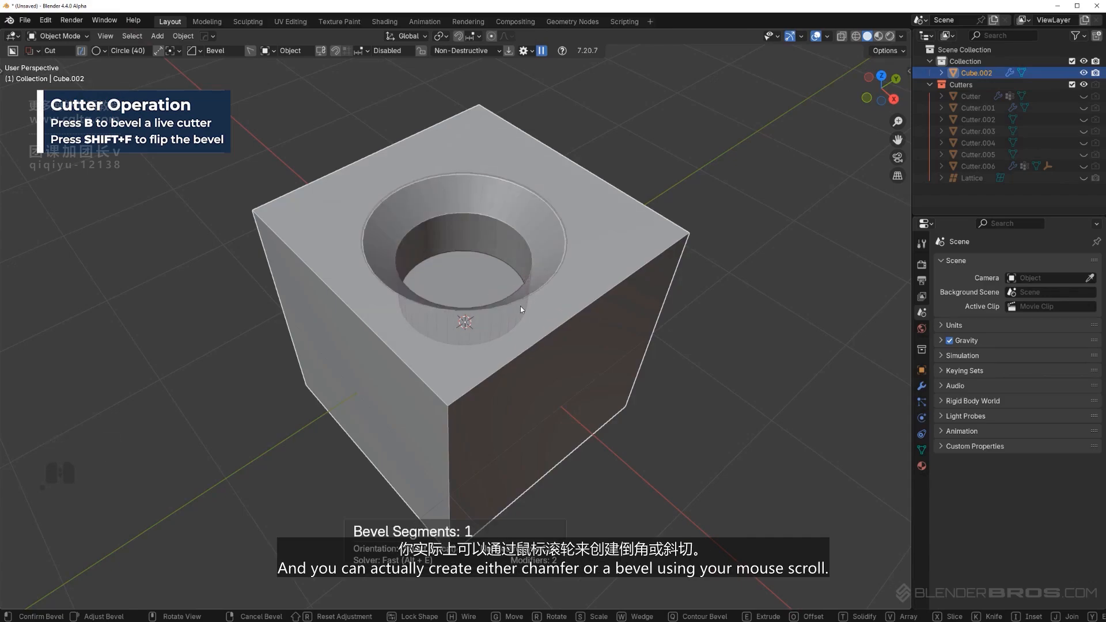
scroll(521, 308, "up", 5)
scroll(520, 306, "down", 7)
key("Tab")
left_click(648, 299)
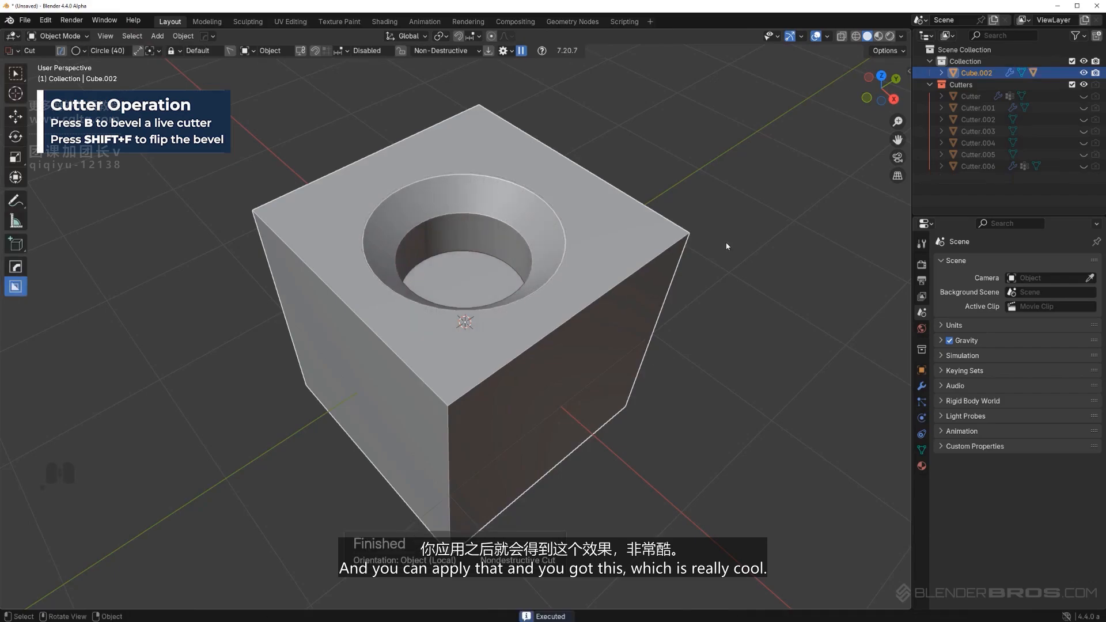
middle_click_drag(649, 298, 693, 222)
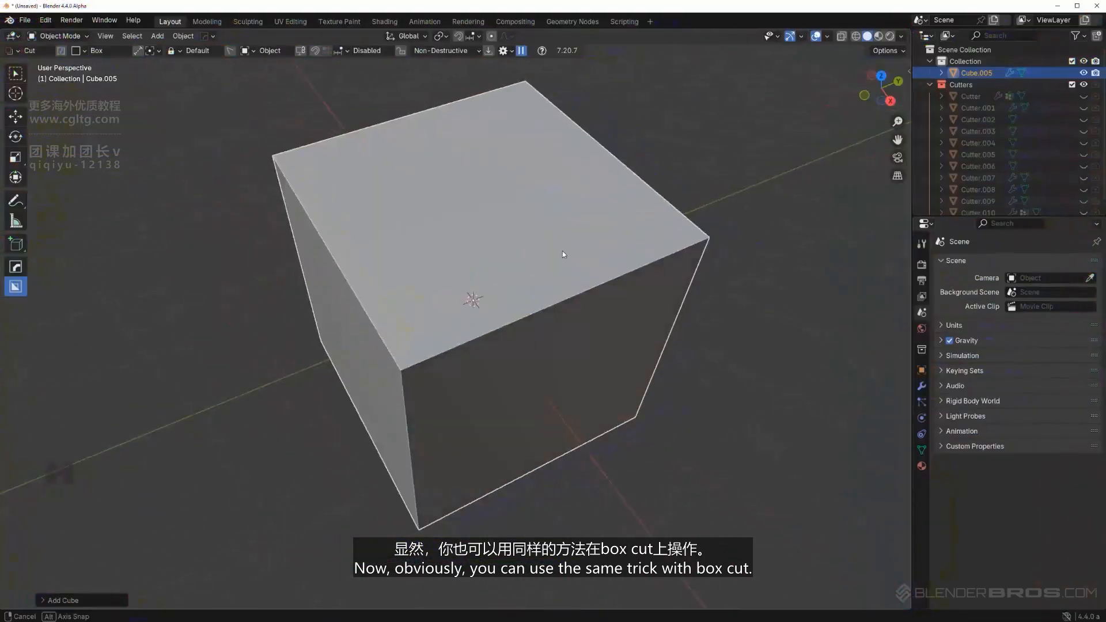
- Switch to a box cutter, draw it in the middle of the cube's top face and extrude it about 0.70 deep
middle_click_drag(563, 251, 478, 251)
key("d")
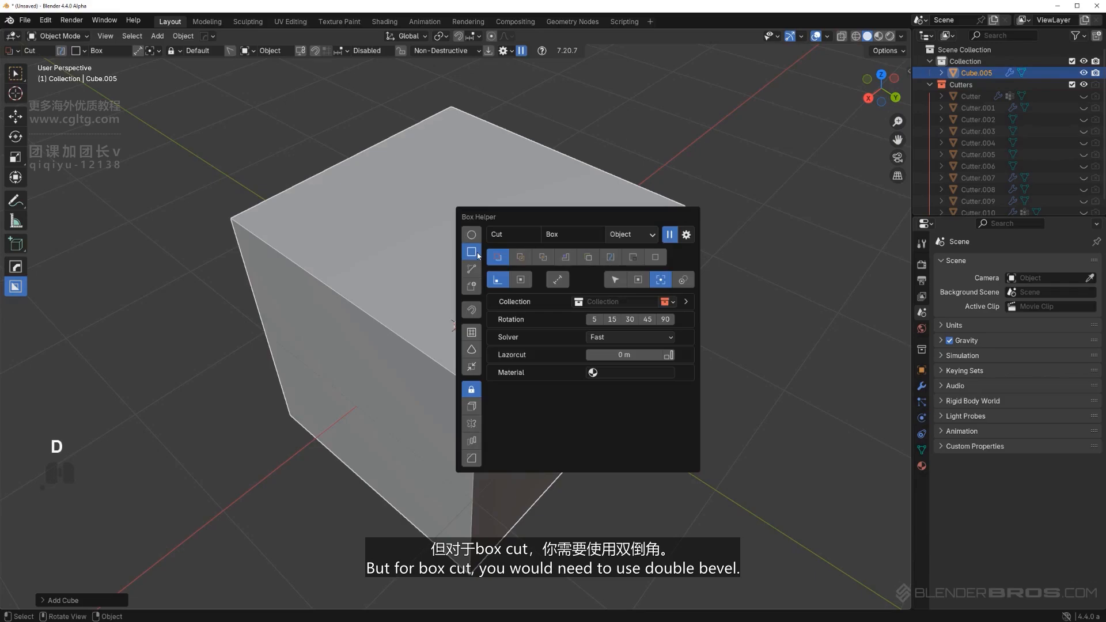
middle_click_drag(433, 255, 429, 257)
left_click_drag(477, 172, 464, 282)
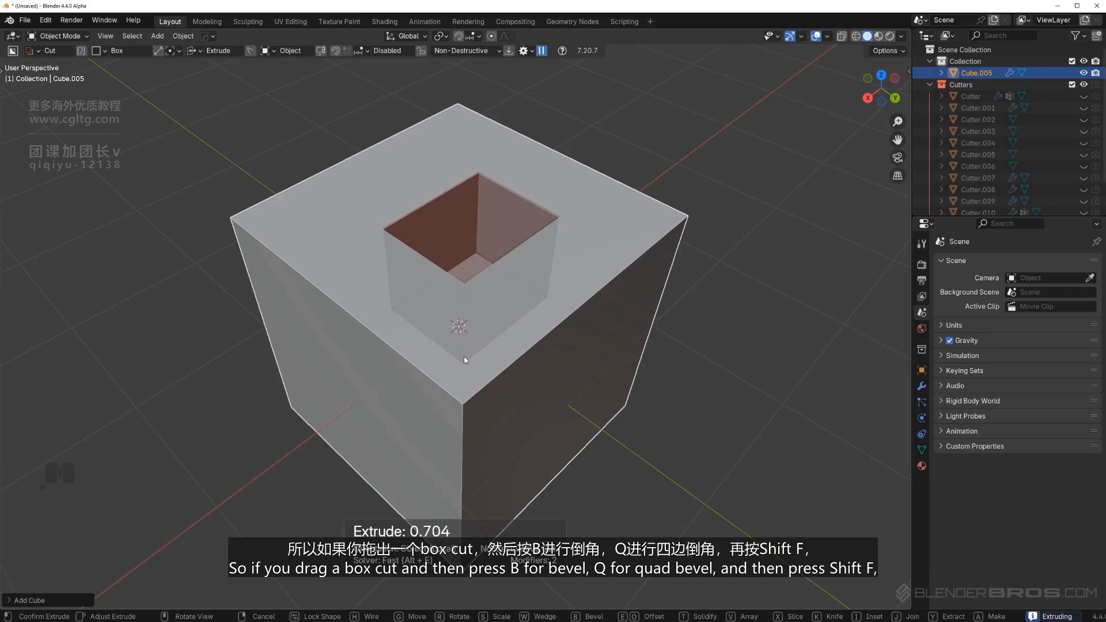
- Quad-bevel the live box cutter, flip the bevel outward to the hole's top rim at about 0.24 width, and apply the cut
key("b")
key("q")
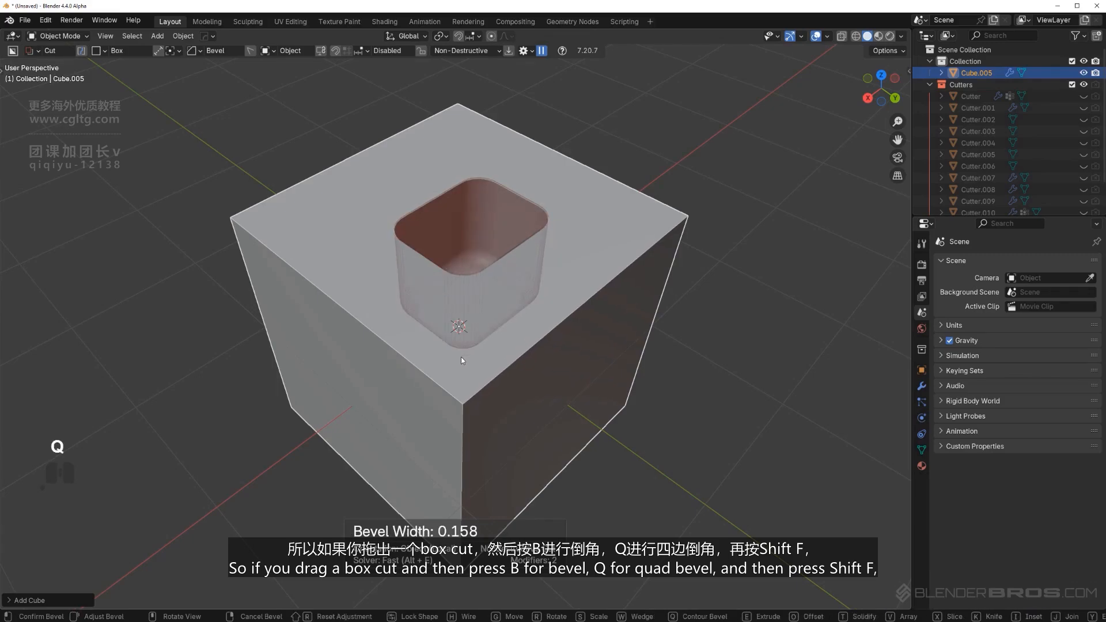
key("shift+f")
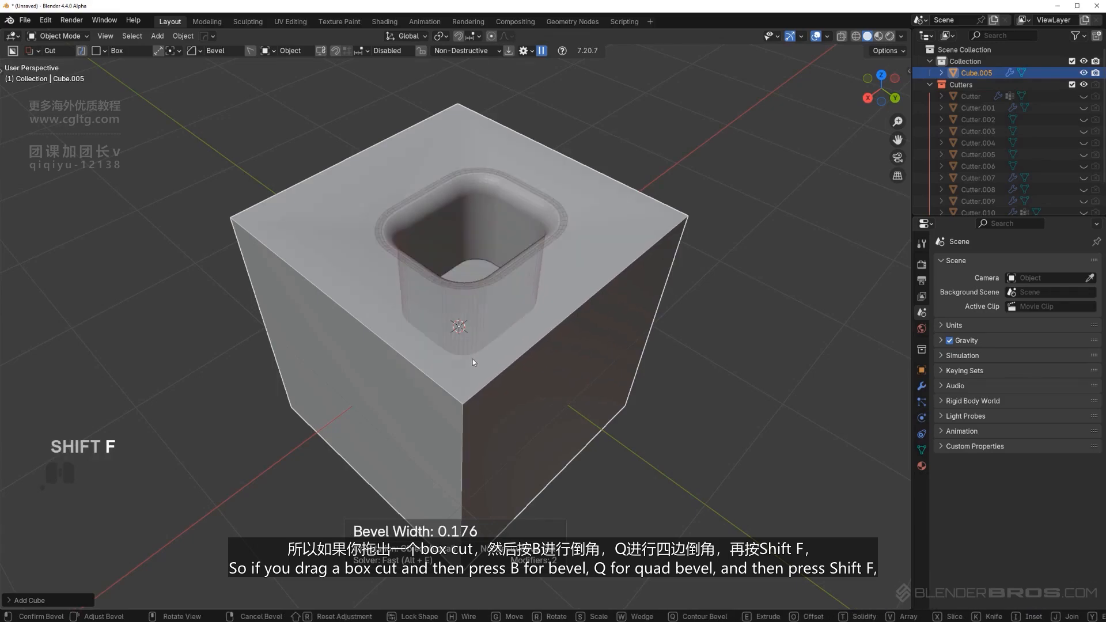
left_click(495, 354)
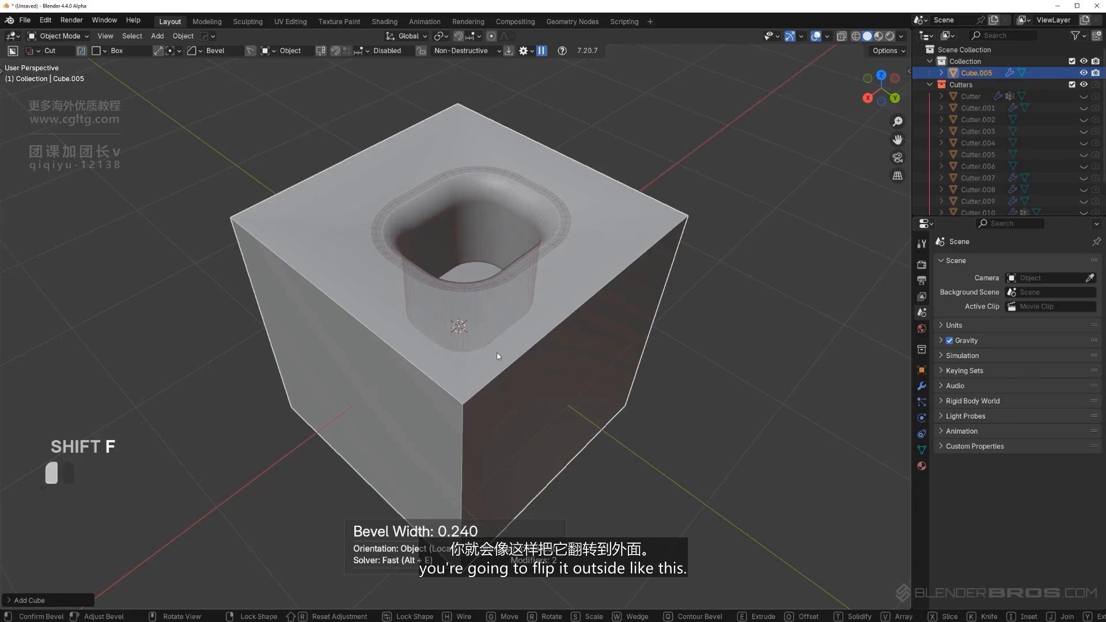
left_click(731, 189)
middle_click_drag(740, 175, 631, 216)
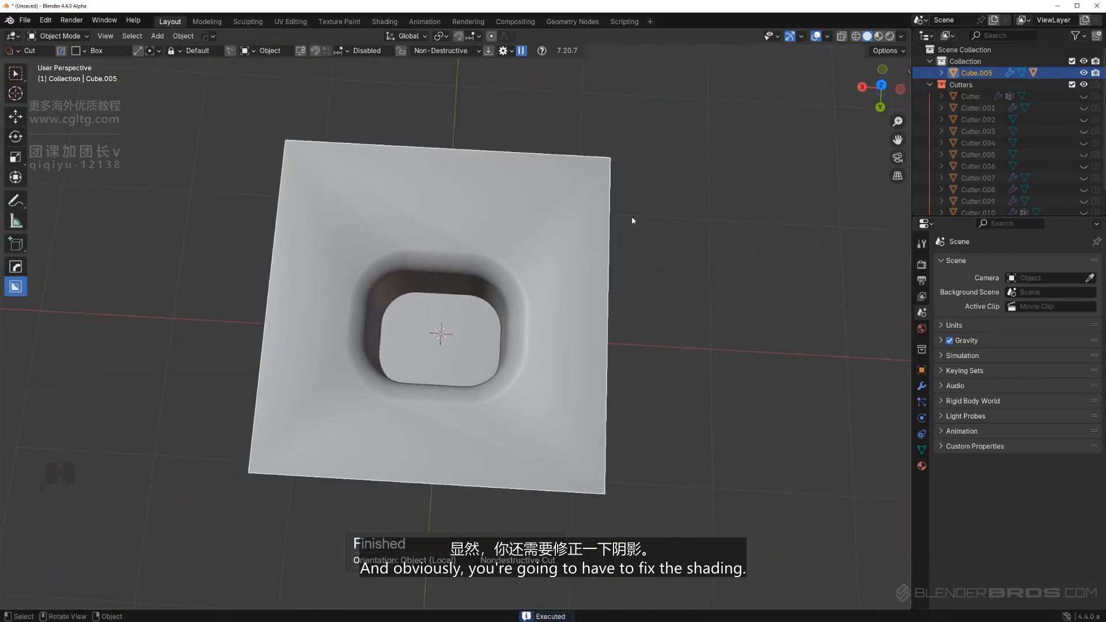
- Add a Weighted Normal modifier to the cut cube with the HardOps Sharpen operation to fix its shading
middle_click_drag(568, 285, 514, 234)
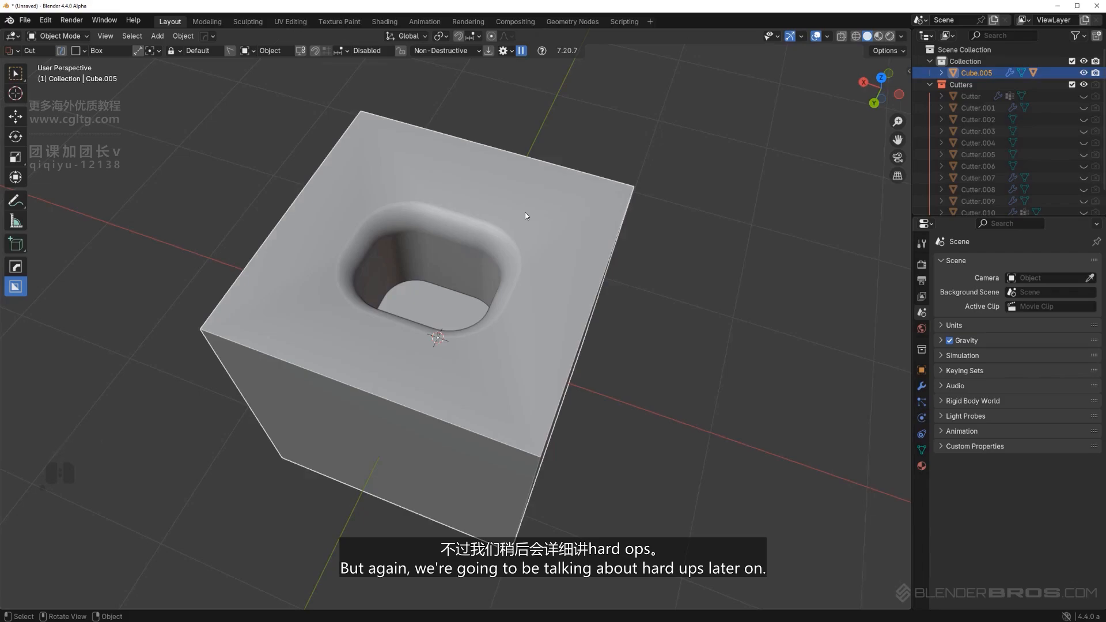
key("q")
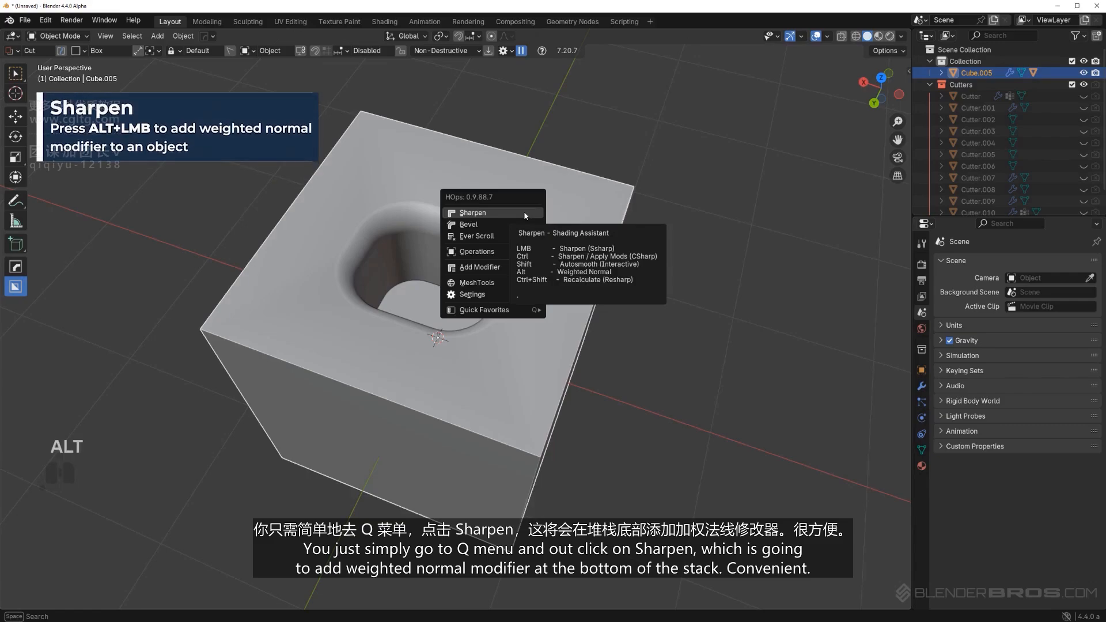
left_click(524, 213, "alt")
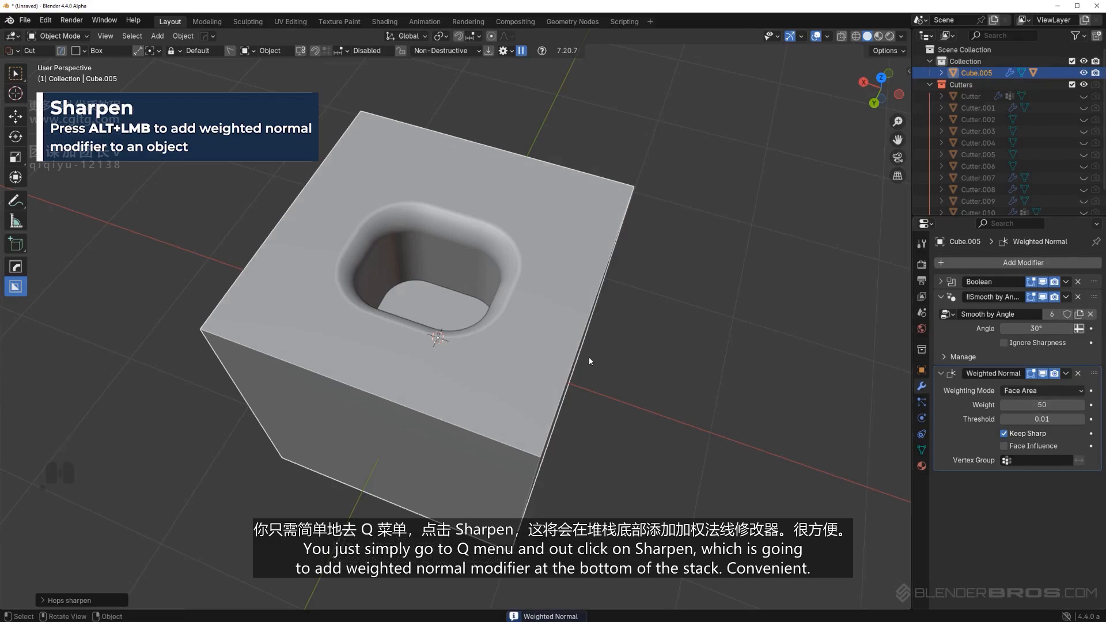
middle_click_drag(589, 358, 663, 328)
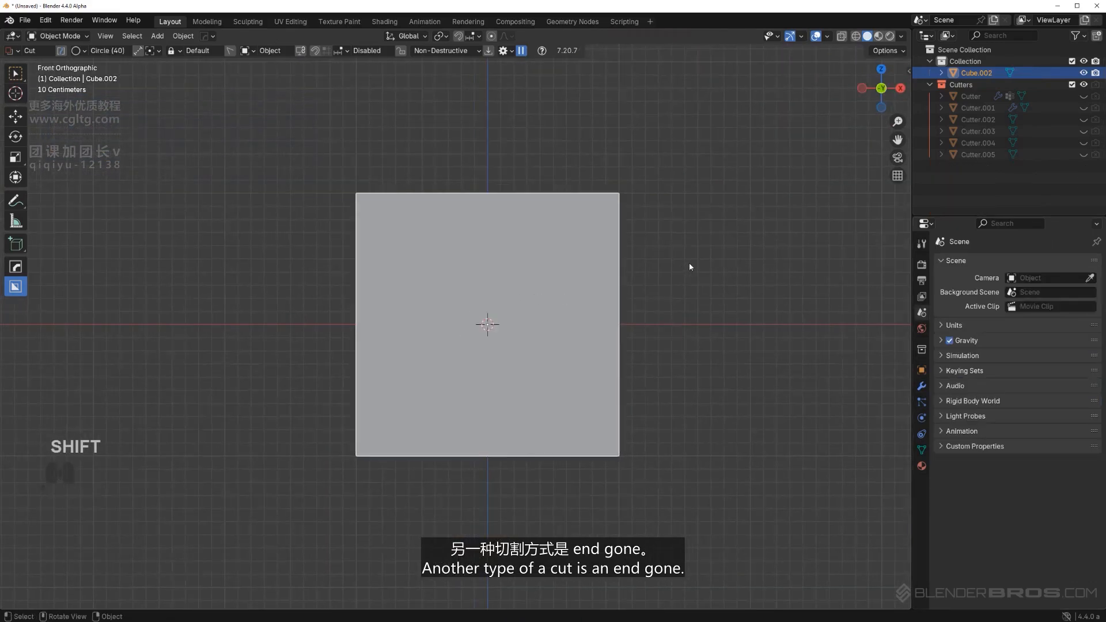
- Switch the cutter shape to Ngon for cutting the cube in front view
key("d")
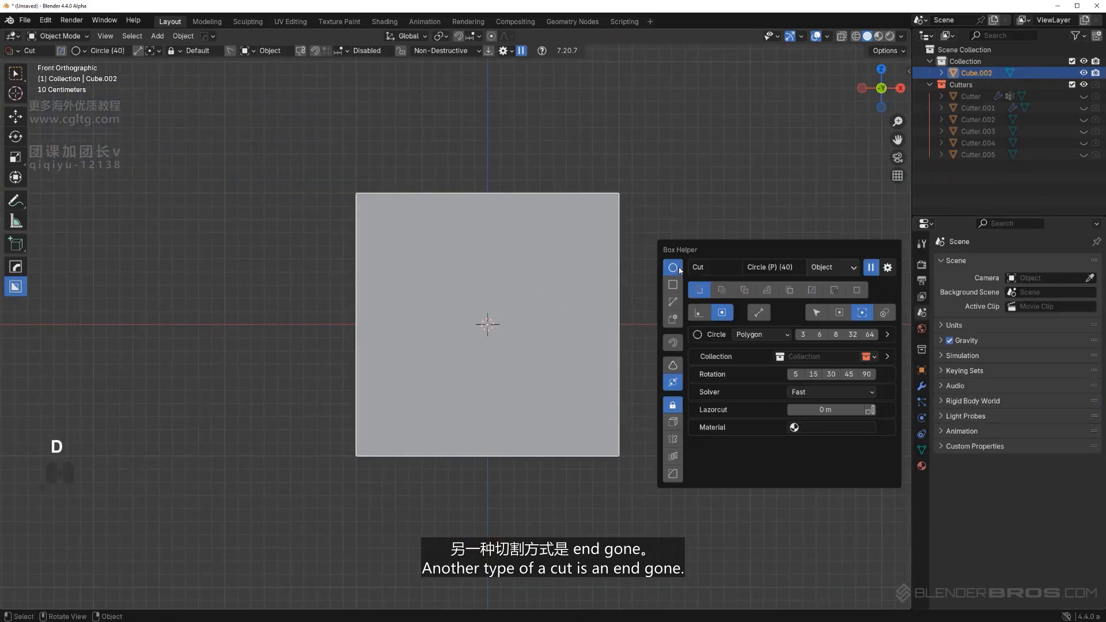
left_click(675, 305)
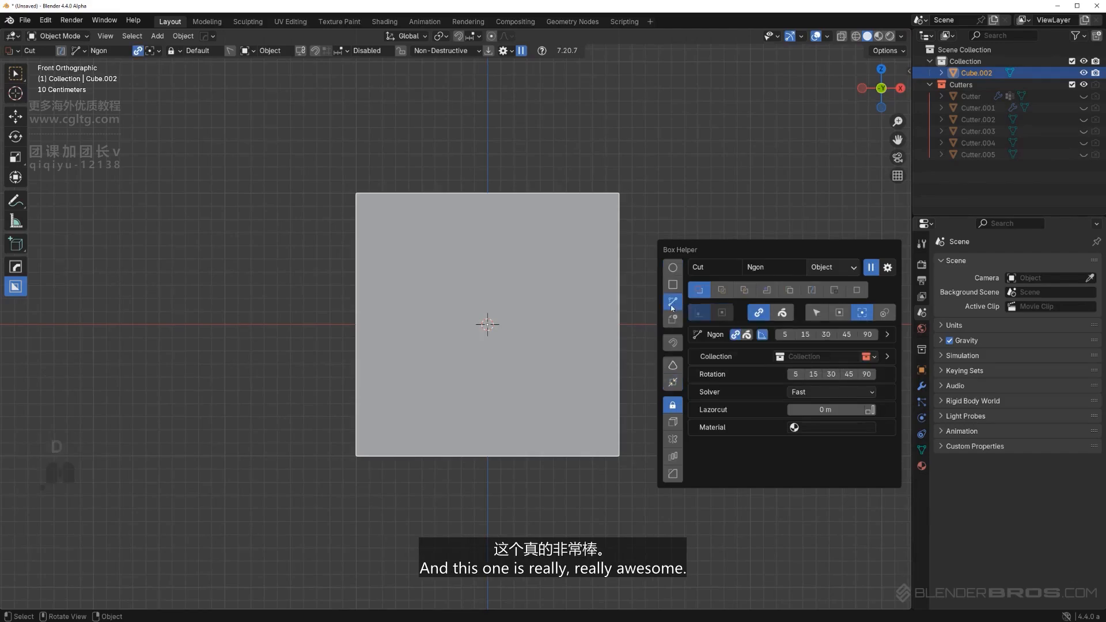
scroll(562, 291, "down", 2)
middle_click_drag(532, 299, 482, 312, "shift")
scroll(519, 322, "up", 2)
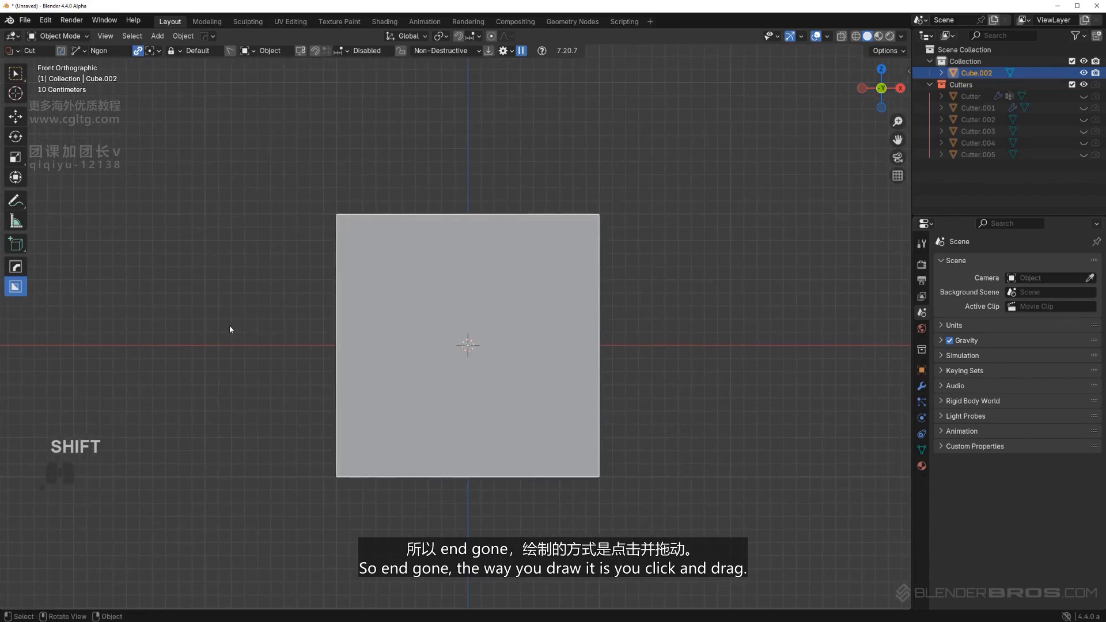
left_click_drag(230, 326, 230, 326, "shift")
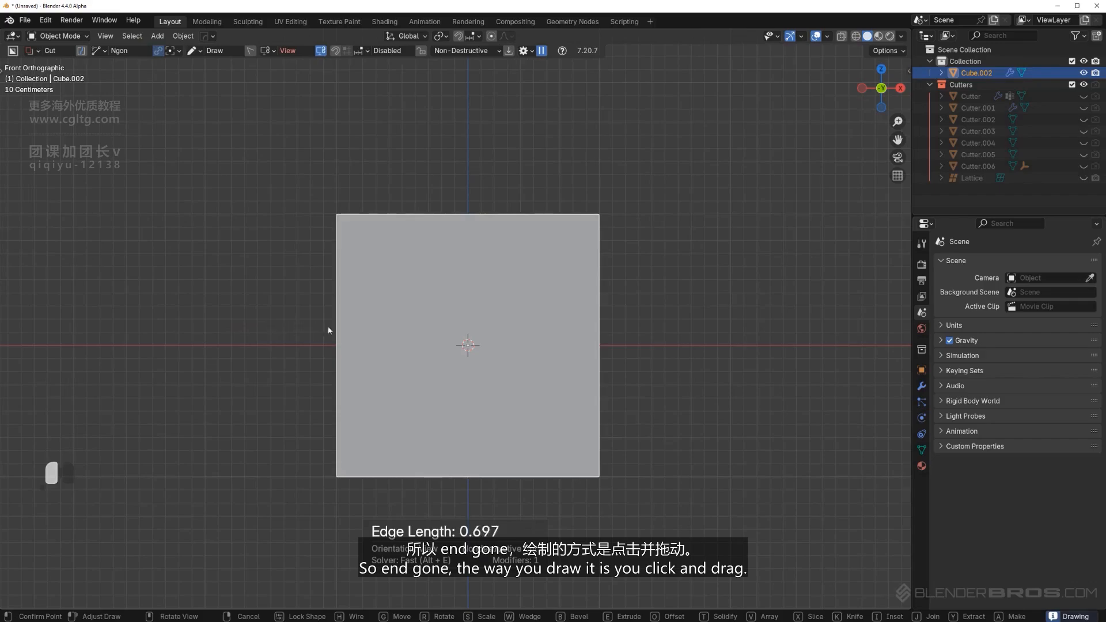
left_click_drag(328, 327, 386, 326)
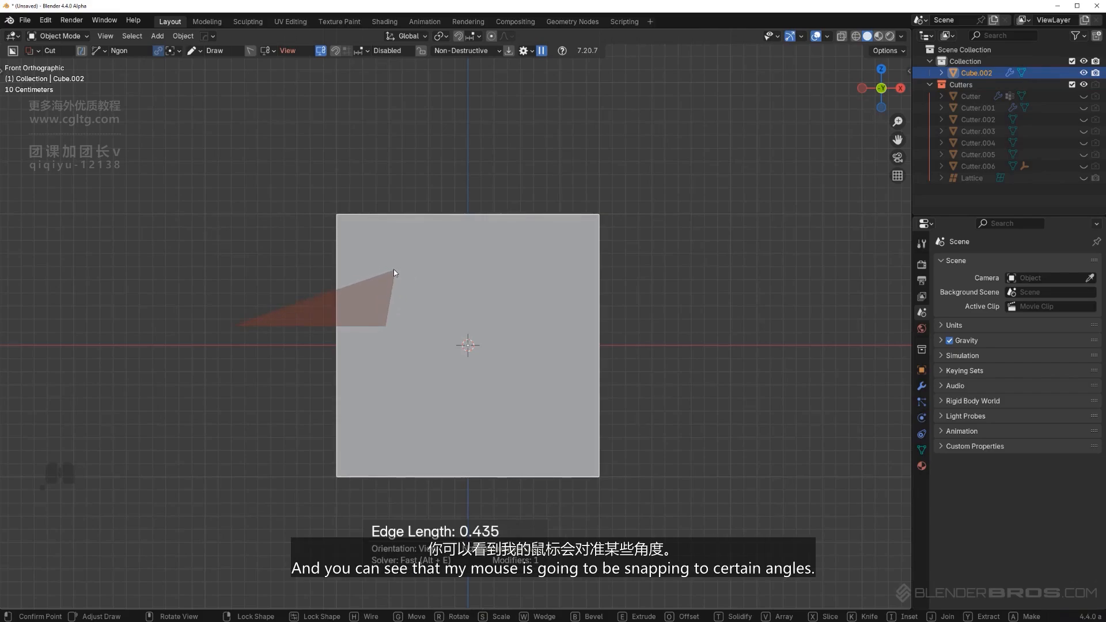
key("Escape")
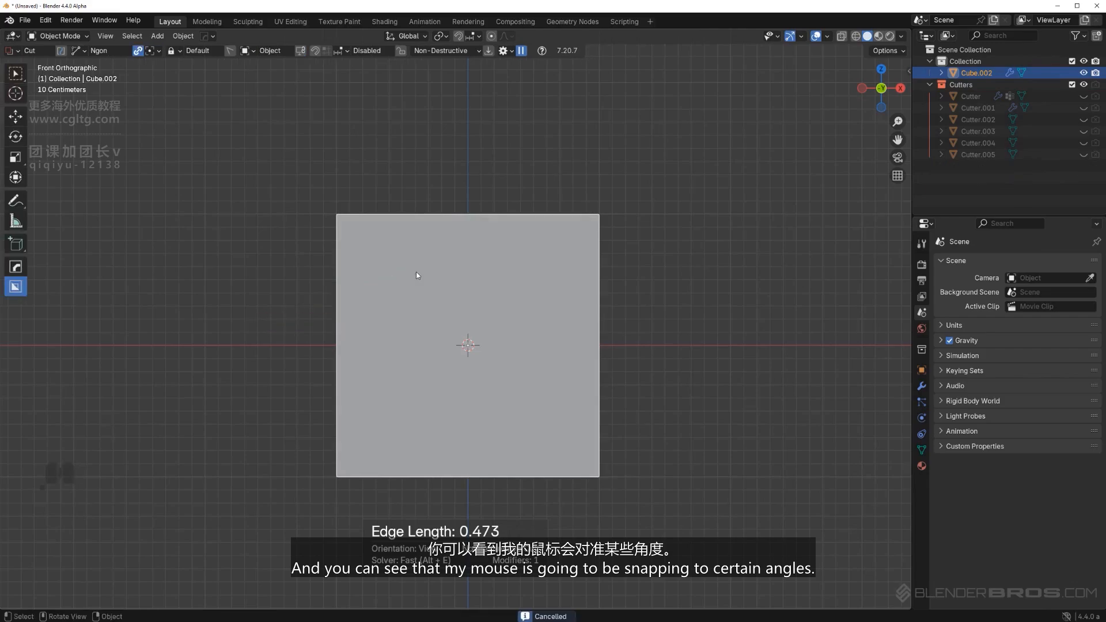
- Set the ngon angle snapping to 15 degrees and place the first points of an ngon cutter across the cube, briefly releasing the snap
key("d")
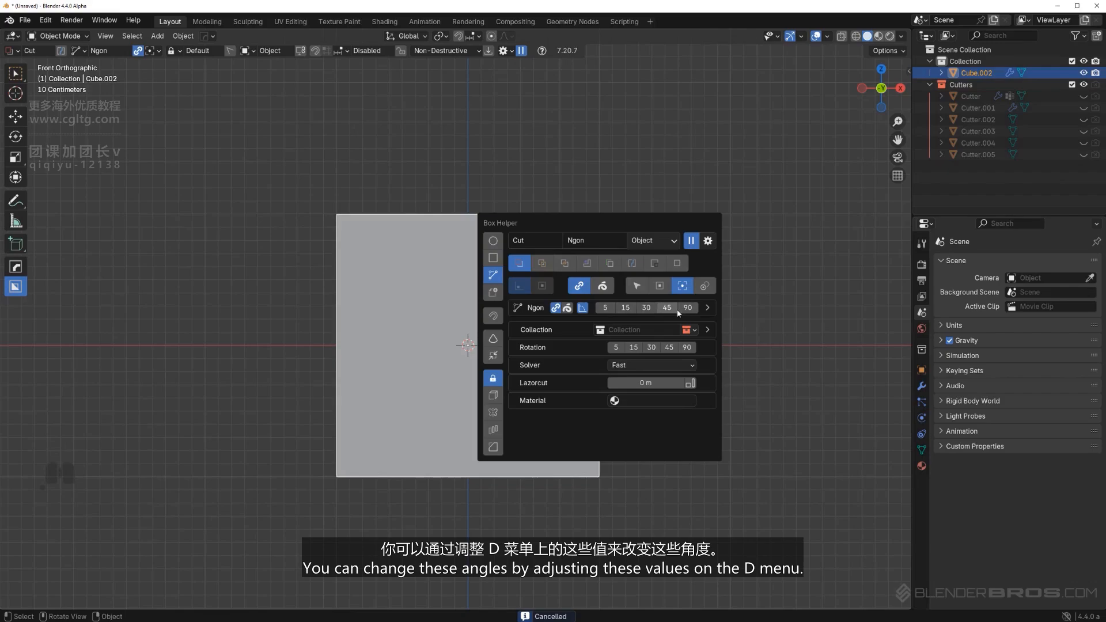
left_click(627, 309)
left_click(339, 332)
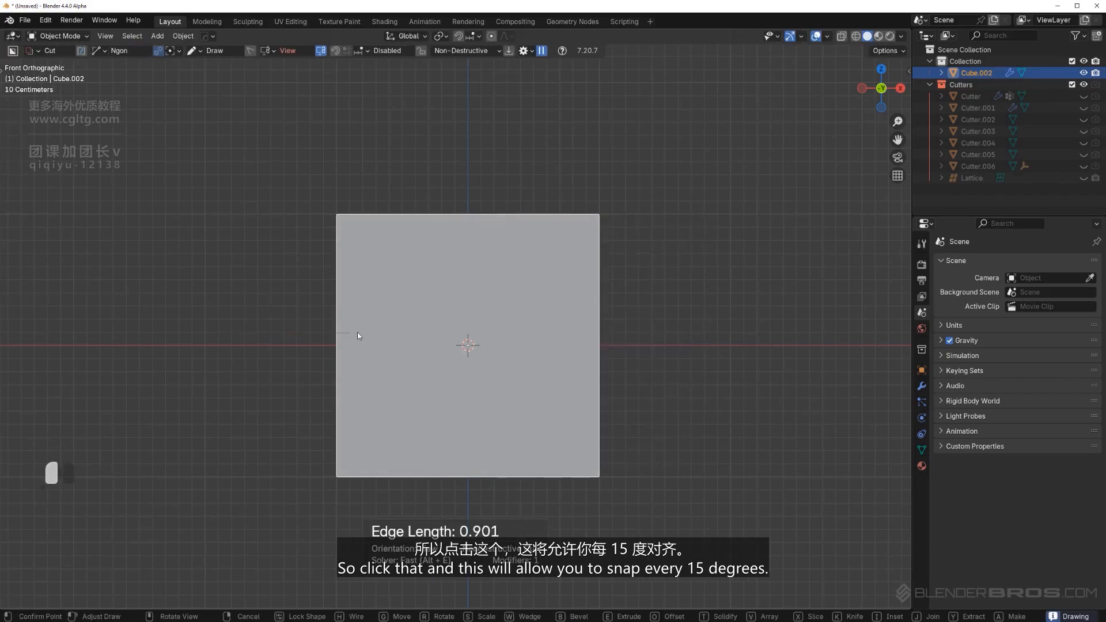
left_click(392, 333)
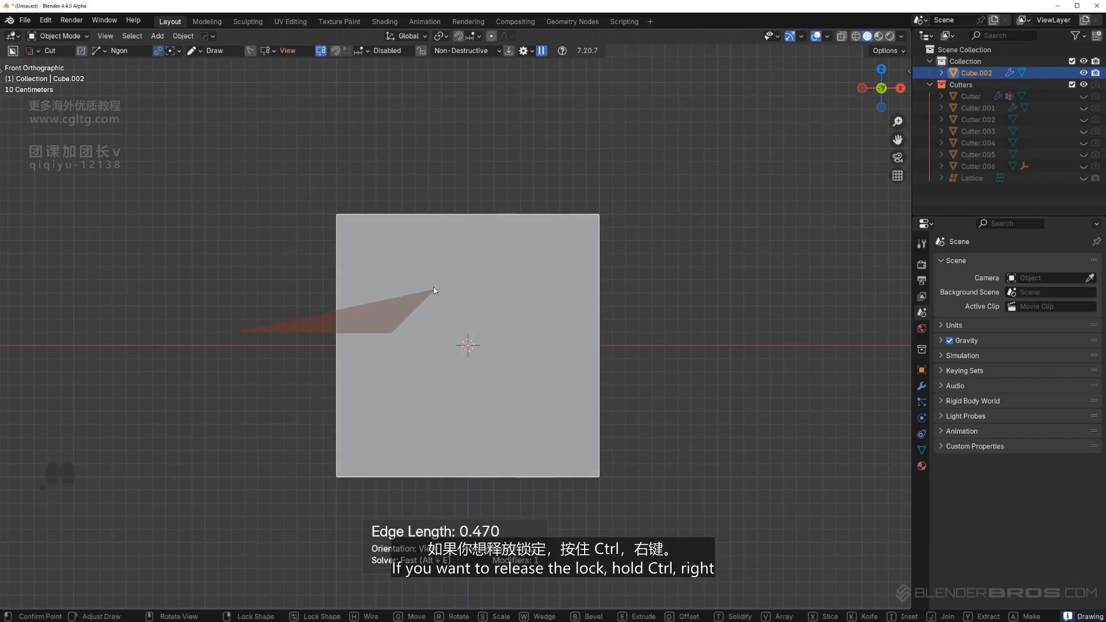
key("ctrl")
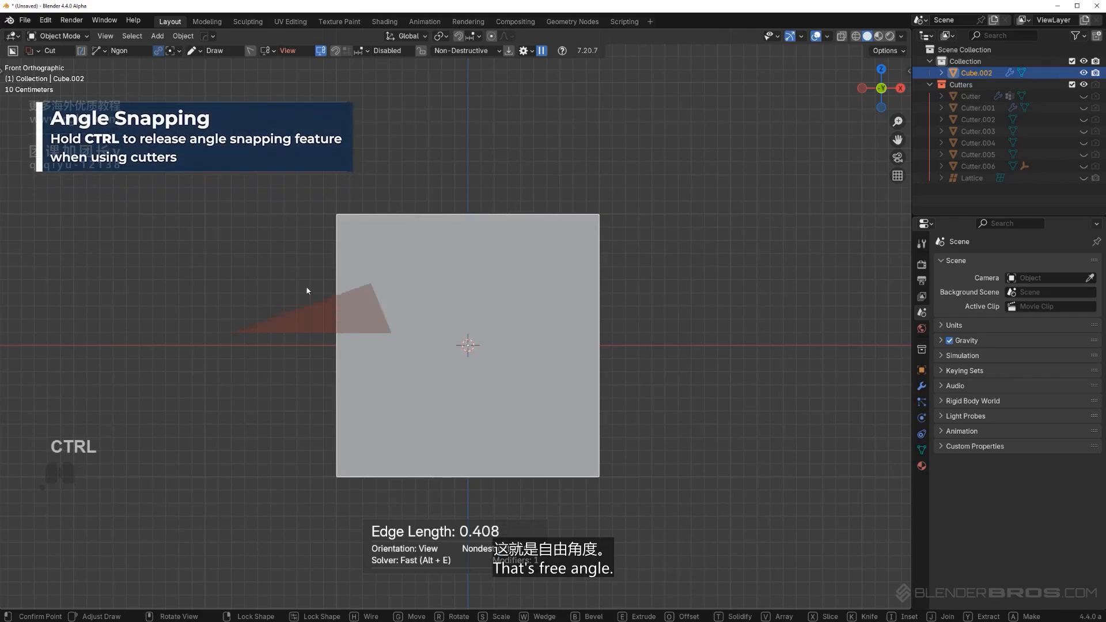
left_click(428, 297)
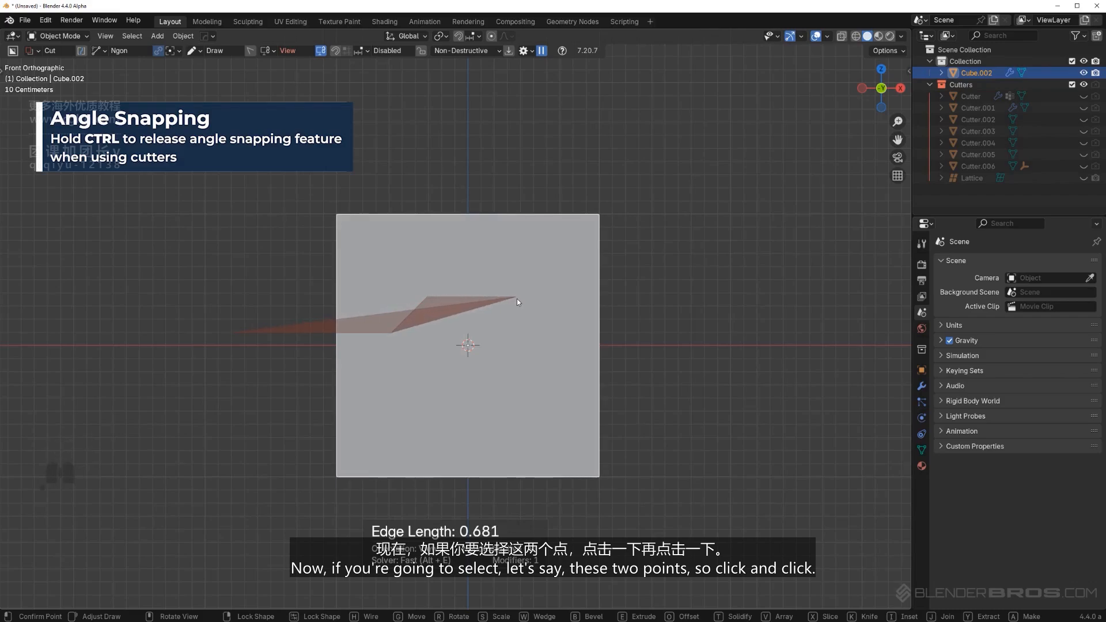
- Complete the ngon outline around the cube's upper half, leaving a raised trapezoid in the middle, and apply the cut
left_click(516, 298)
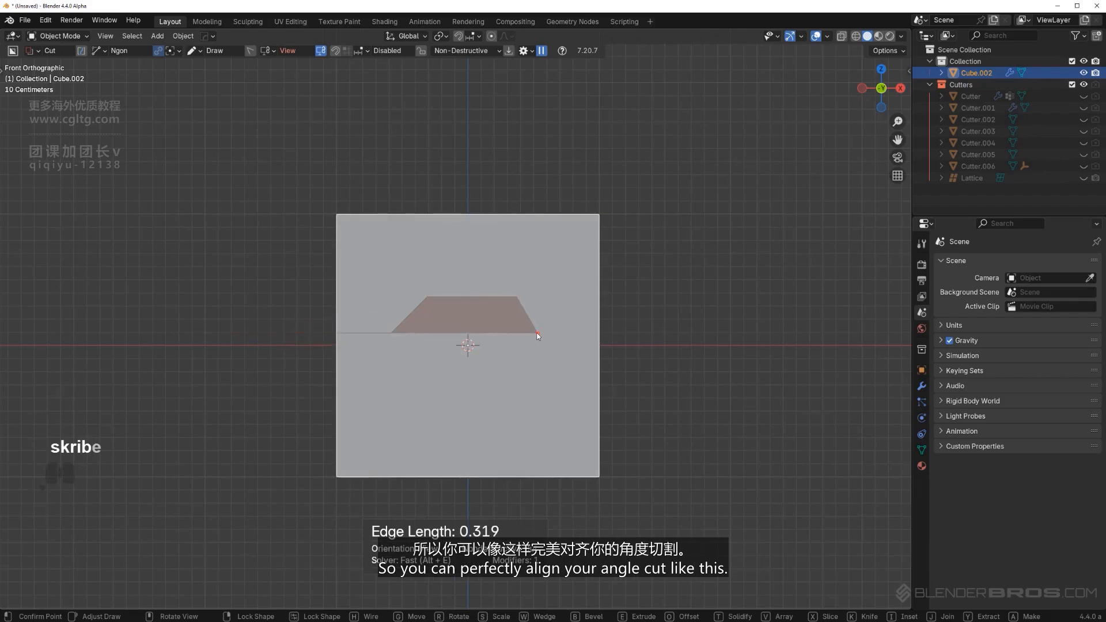
left_click(655, 334)
left_click(655, 151)
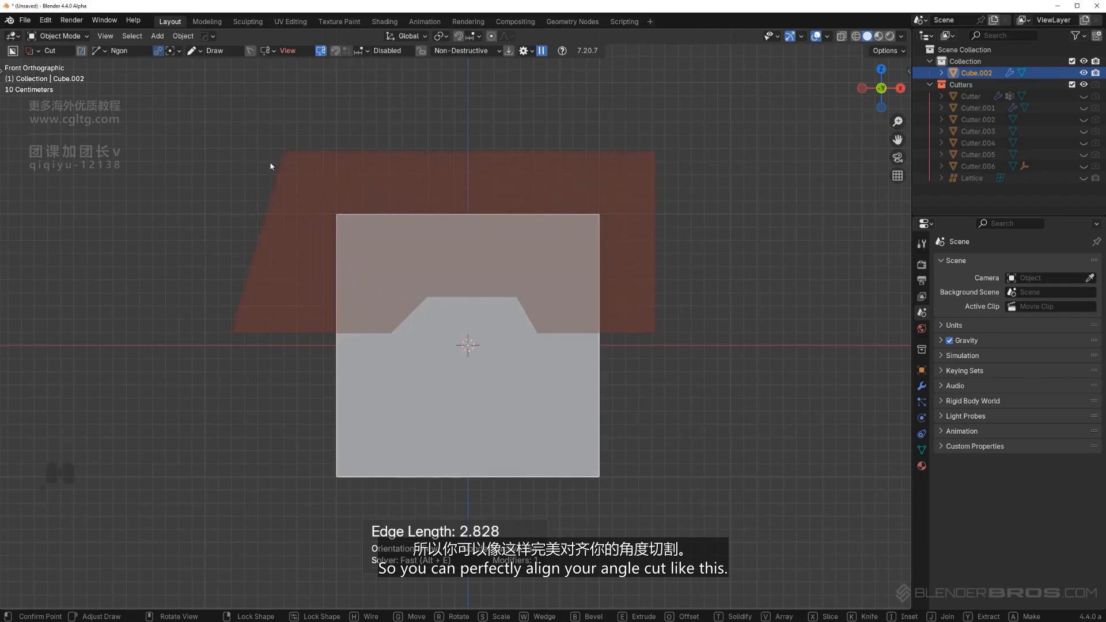
key("space")
middle_click_drag(391, 230, 513, 268)
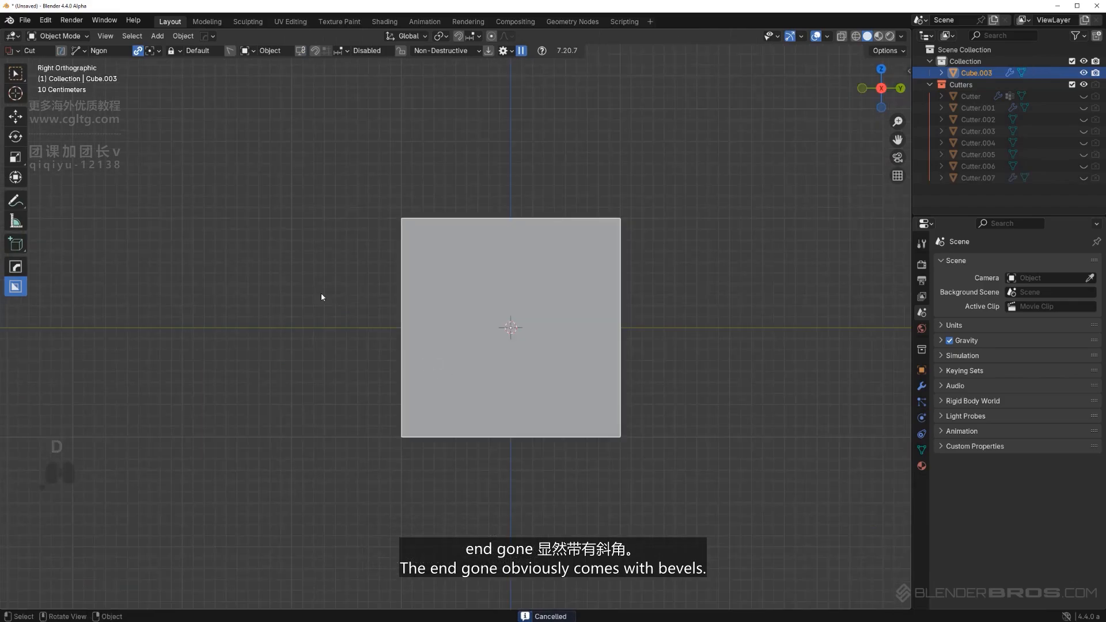
- Draw an ngon cutter in right view over the cube's lower-left area, with a diagonal edge across its inner corner
left_click(320, 293)
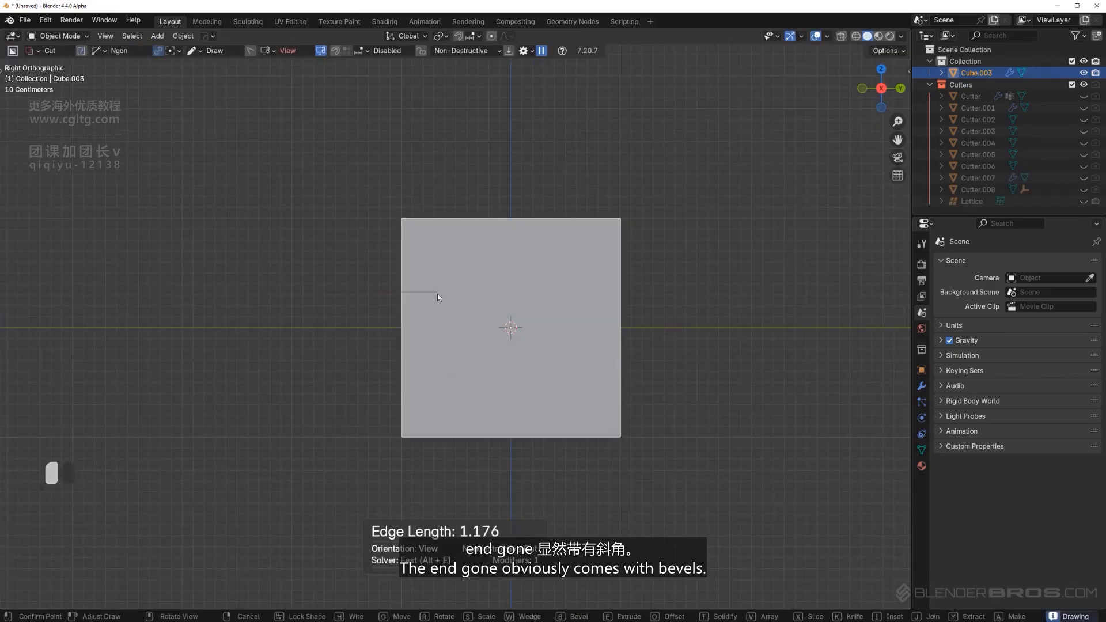
left_click(475, 292)
left_click(539, 356)
left_click(538, 522)
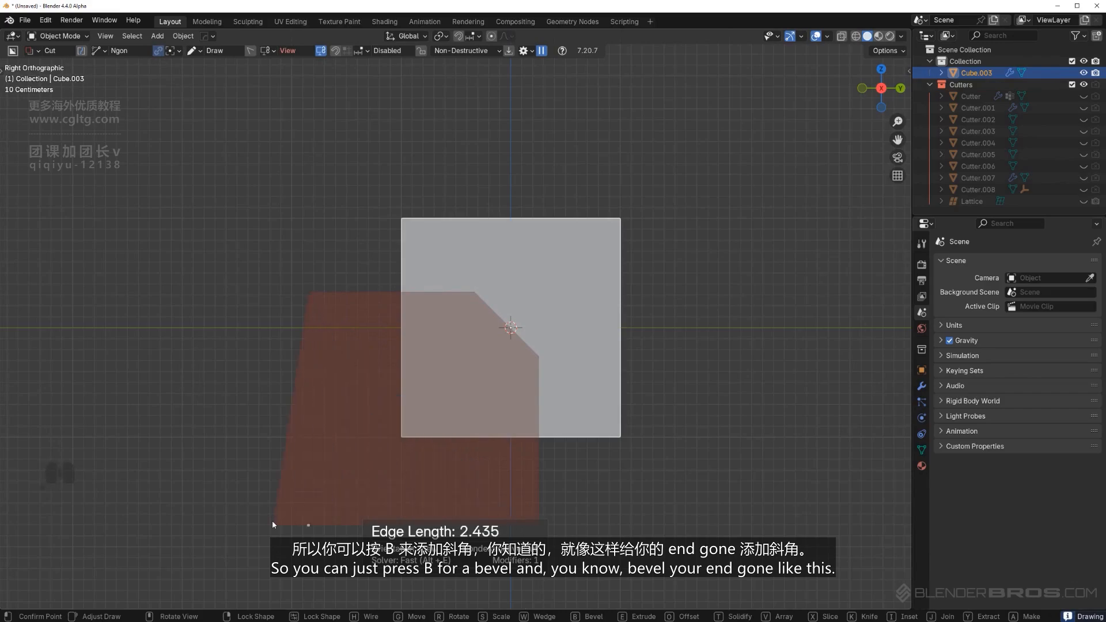
- Bevel the live ngon cutter, lock its shape and run the cut all the way through the cube
key("b")
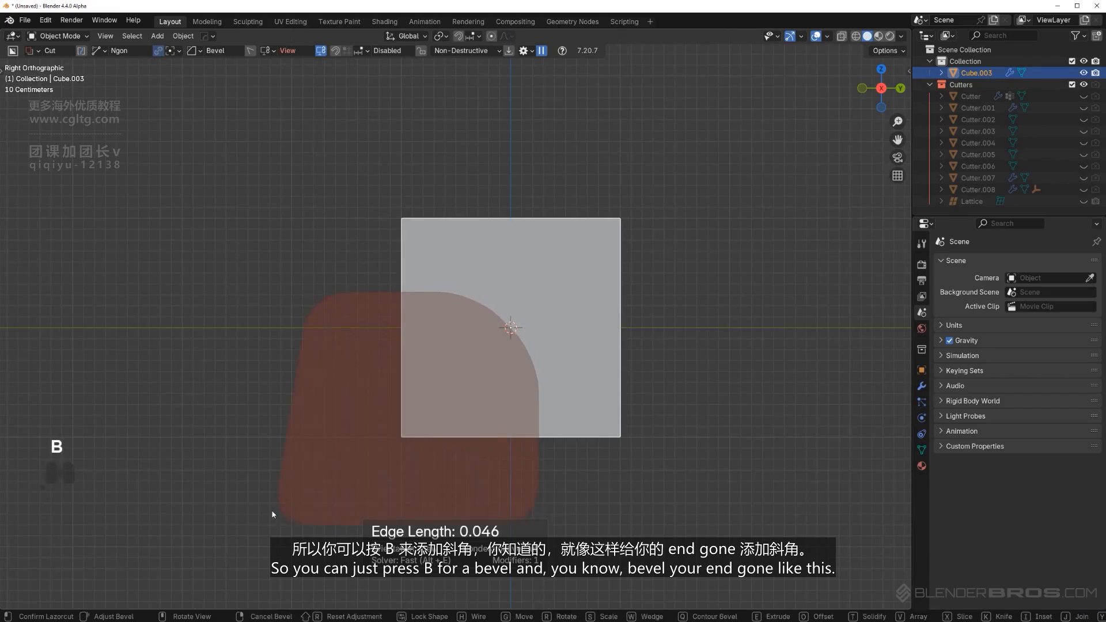
key("Tab")
middle_click_drag(292, 501, 541, 448)
key("Tab")
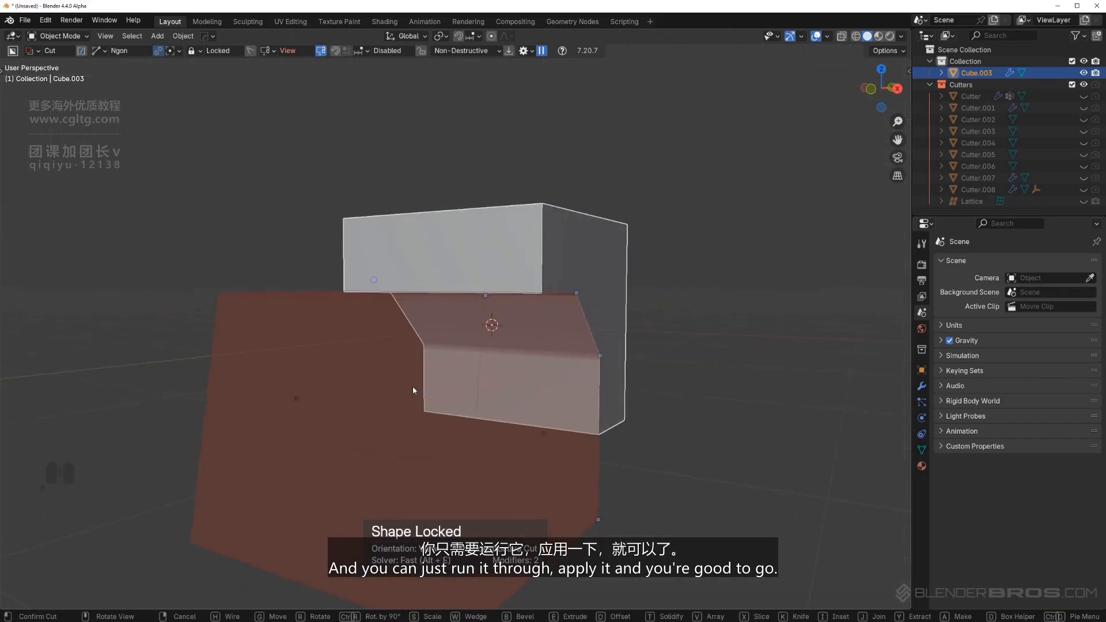
left_click(763, 253)
- Draw an ngon cutter in right view over the block's upper-right corner, with a diagonal edge across its inner corner
mouse_move(700, 296)
middle_mouse_down()
mouse_move(614, 253)
mouse_move(628, 271)
mouse_move(626, 314)
mouse_move(545, 312)
middle_mouse_up()
left_click_drag(540, 212, 539, 303)
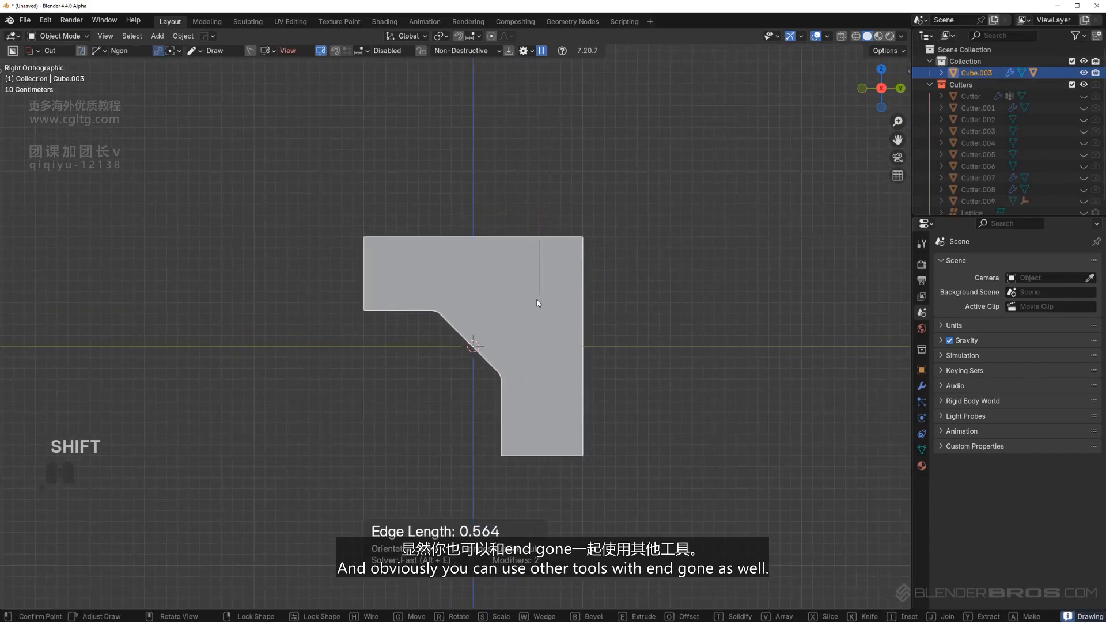
right_click(634, 331)
left_click_drag(519, 193, 517, 299)
left_click(552, 331)
left_click(671, 335)
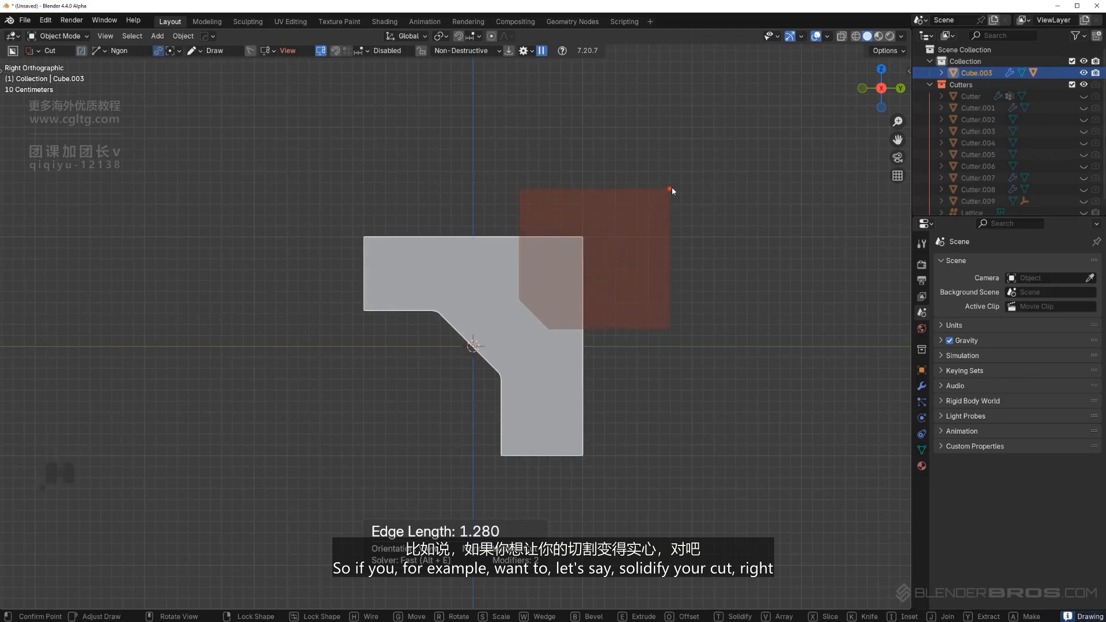
left_click(673, 191)
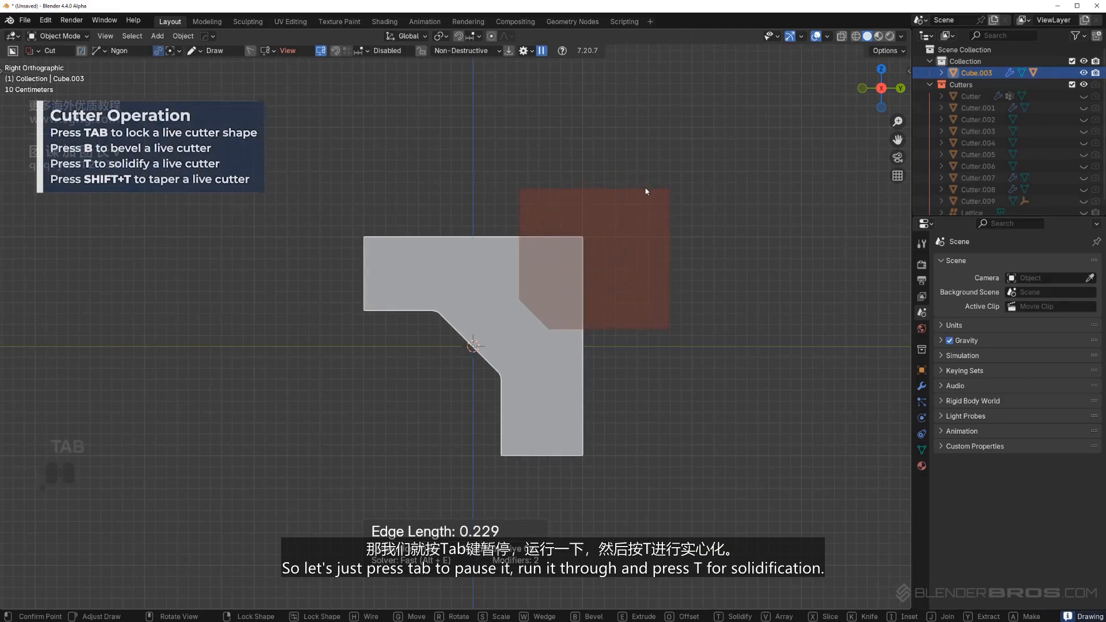
- Extrude the corner ngon cutter deep into the block, solidify it and lock its shape
key("Tab")
middle_click_drag(673, 151, 447, 346)
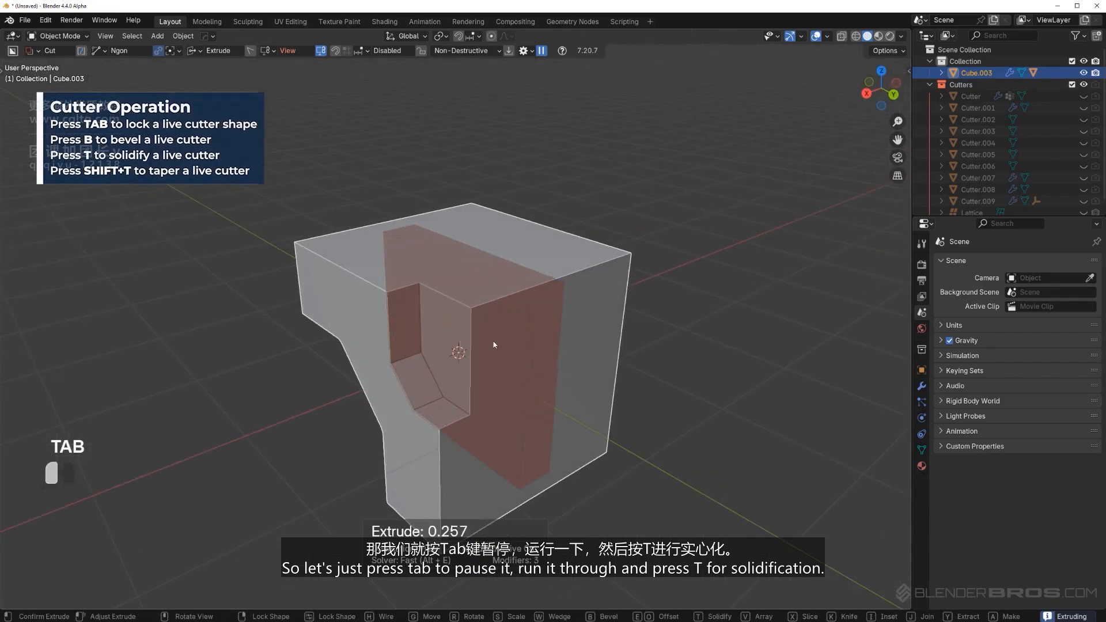
key("Tab")
key("t")
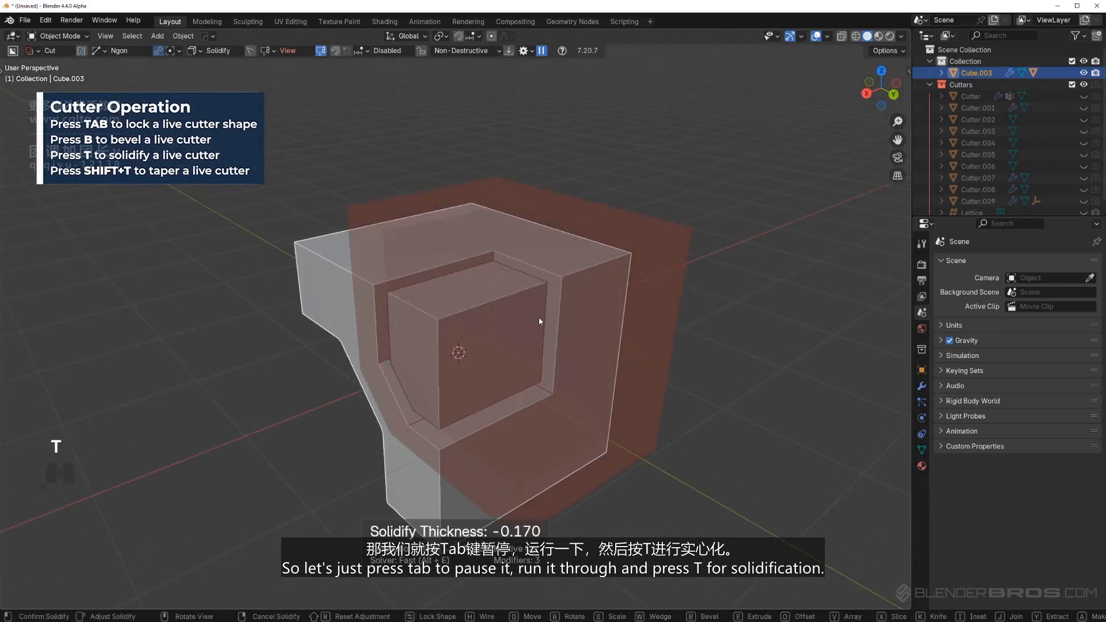
key("Tab")
- Bevel the solidified live ngon cutter and taper it
middle_click_drag(496, 382, 529, 360)
key("b")
left_click(594, 357)
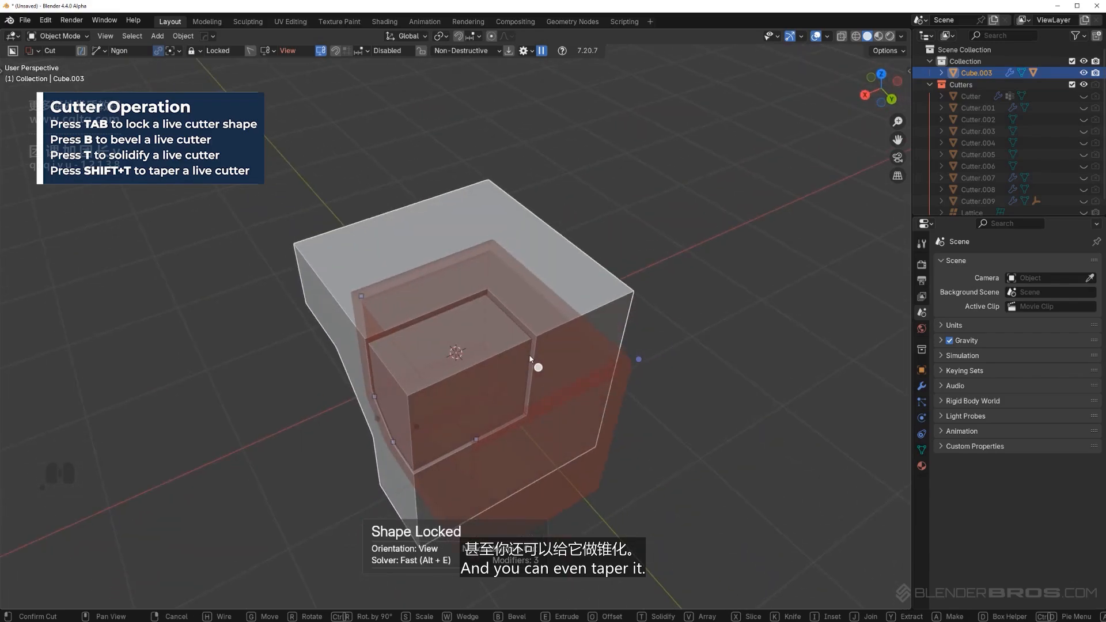
key("shift+t")
left_click(389, 349)
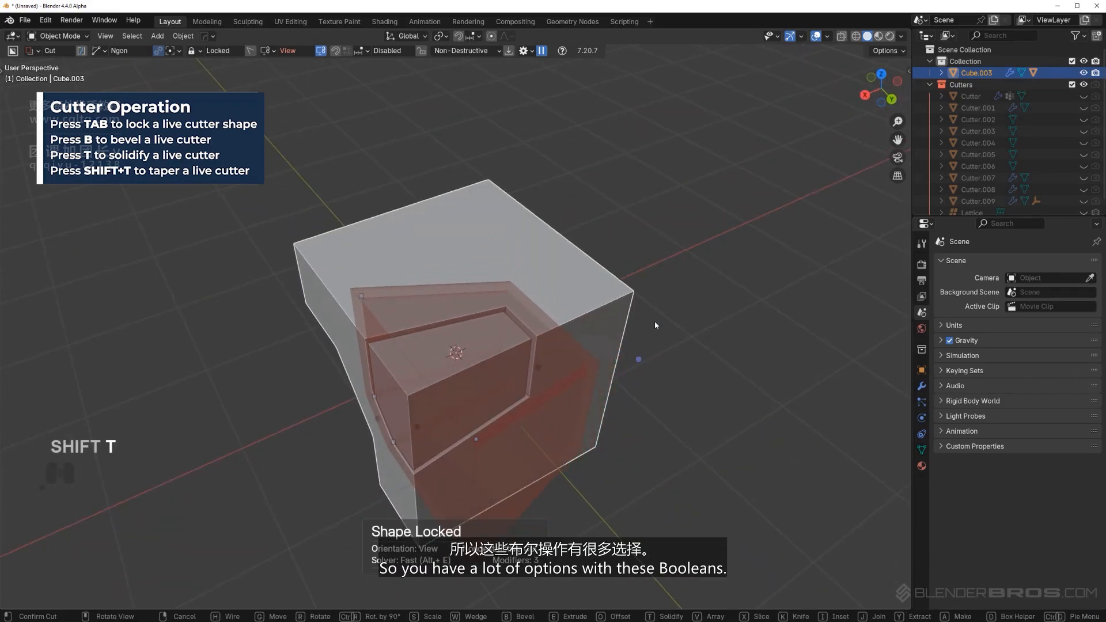
- Confirm the tapered, solidified ngon cut on the block
key("space")
middle_click_drag(655, 321, 561, 319)
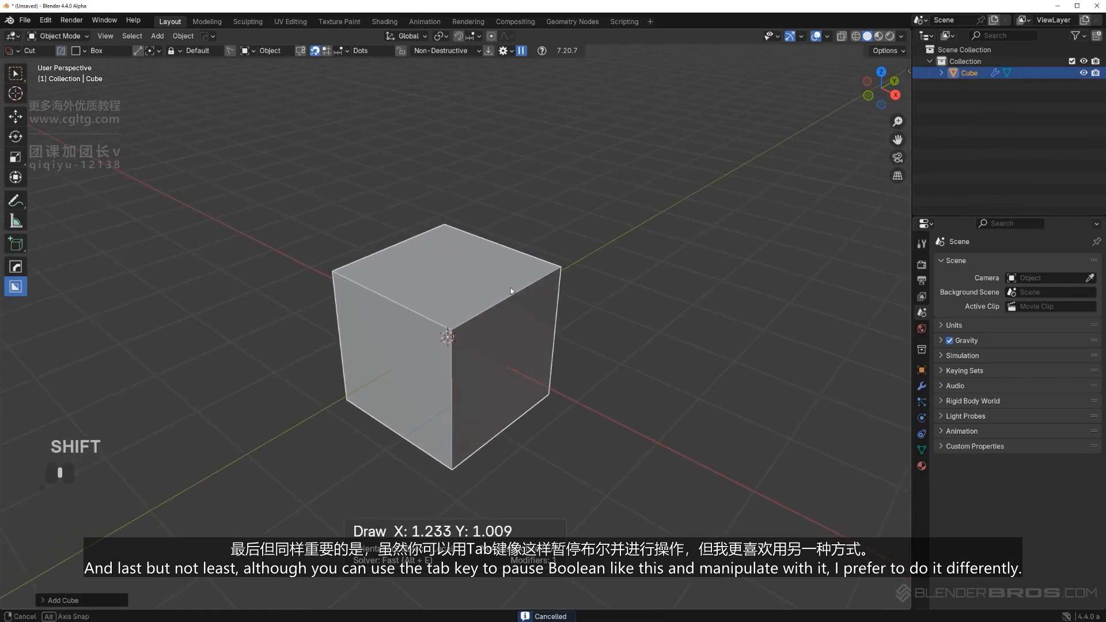
- Try a box cutter over the new cube's upper edge, extruded about 1.02, and lock its shape
left_click_drag(482, 257, 517, 345)
key("Tab")
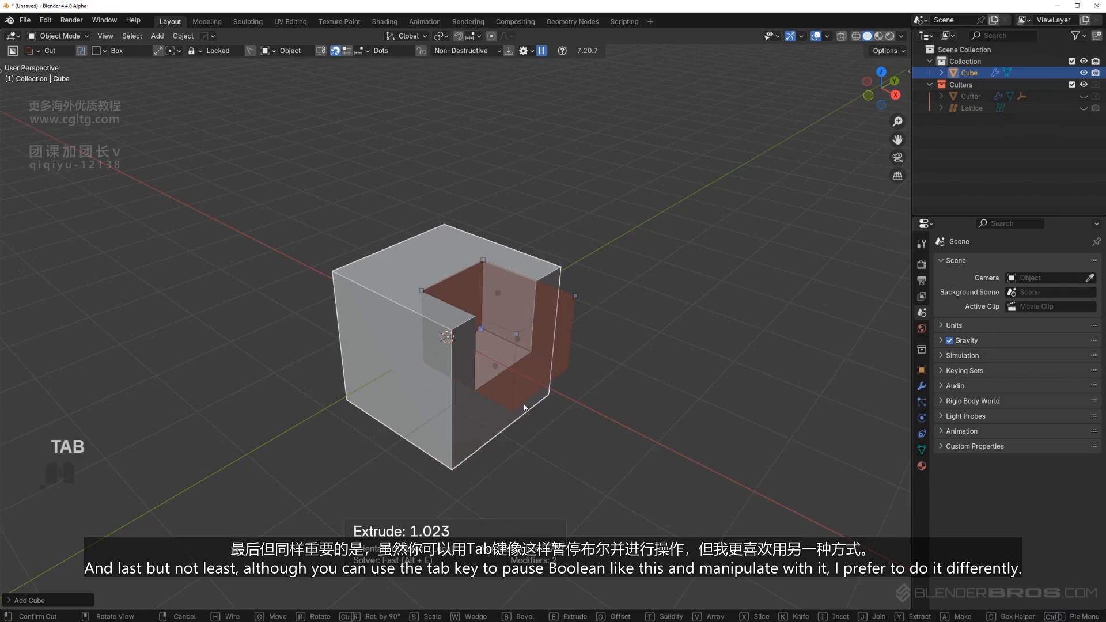
middle_click_drag(616, 382, 549, 363)
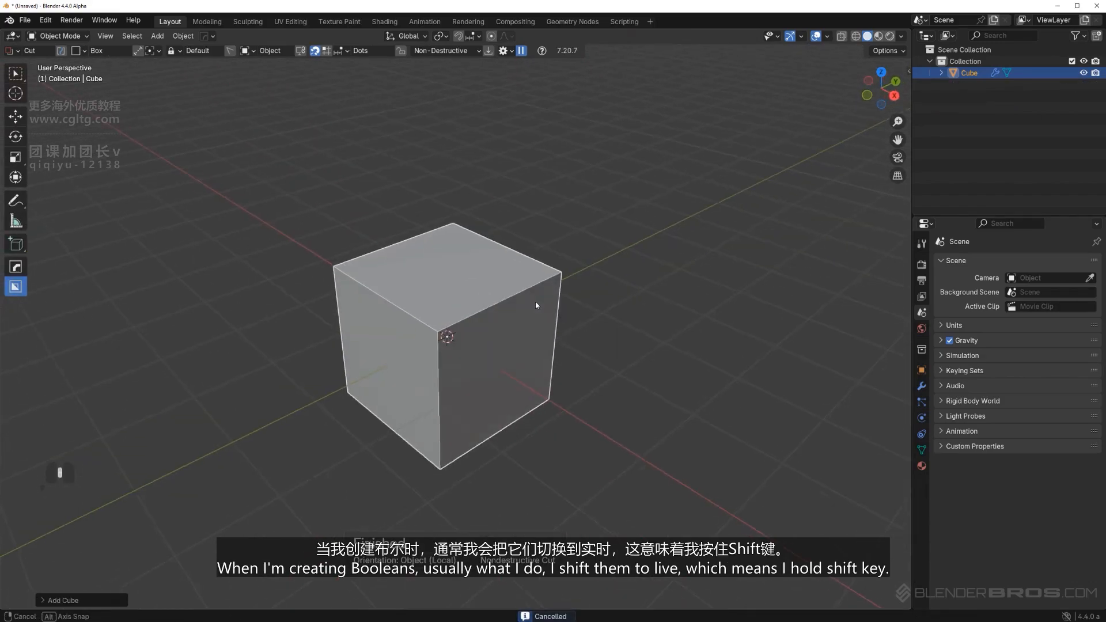
- Cut a box about 1.32 deep into the cube's upper edge and confirm it while retaining the cutter
key("shift")
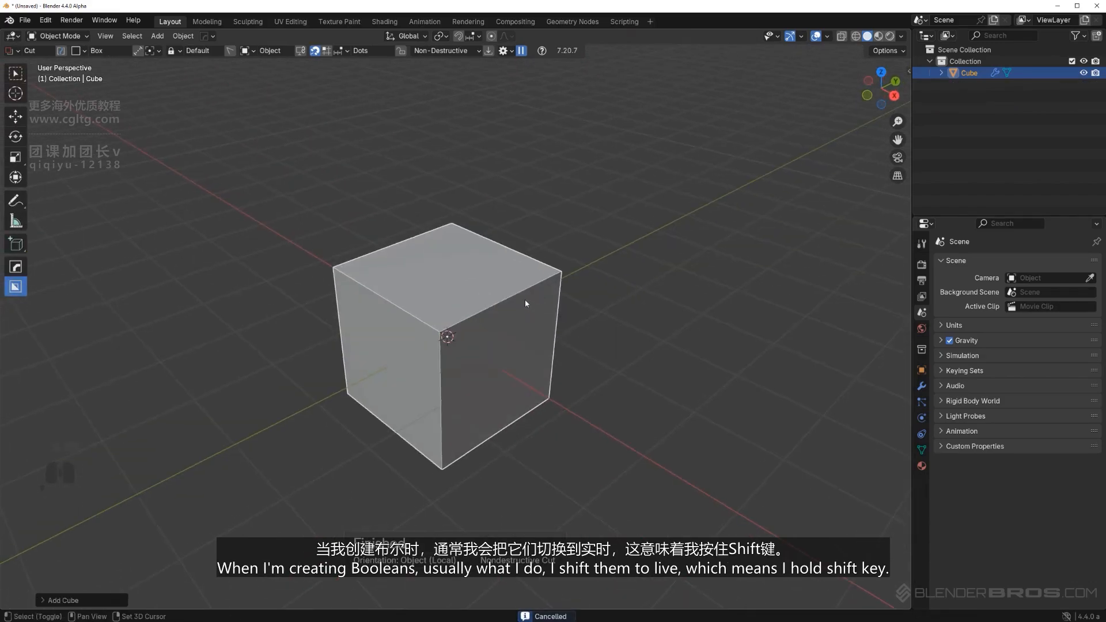
middle_click_drag(525, 304, 522, 239, "shift")
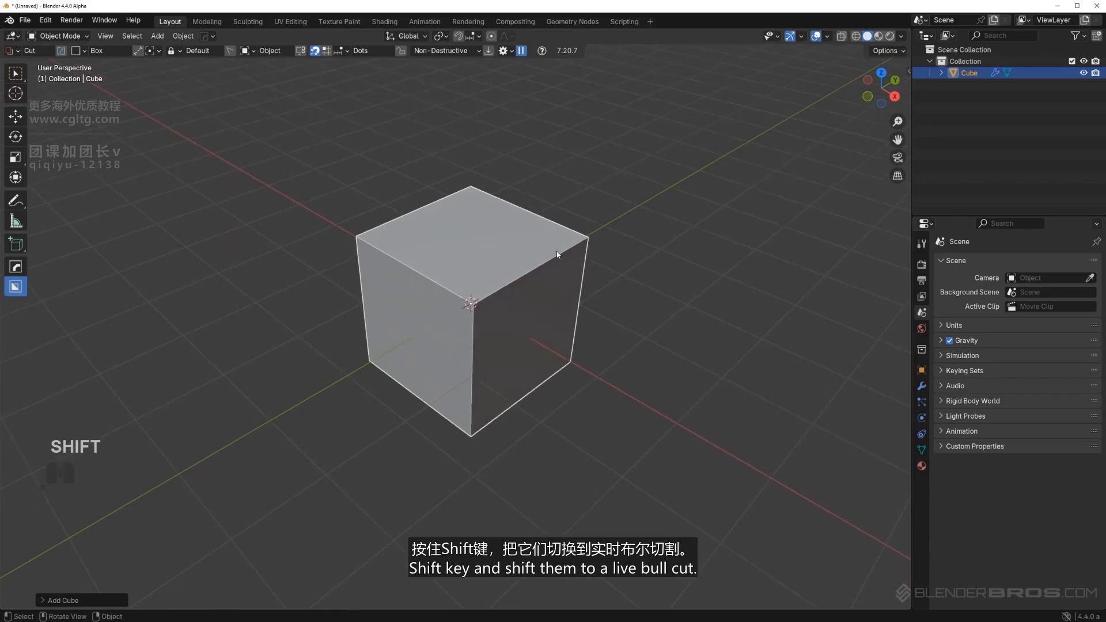
left_click_drag(522, 225, 539, 307)
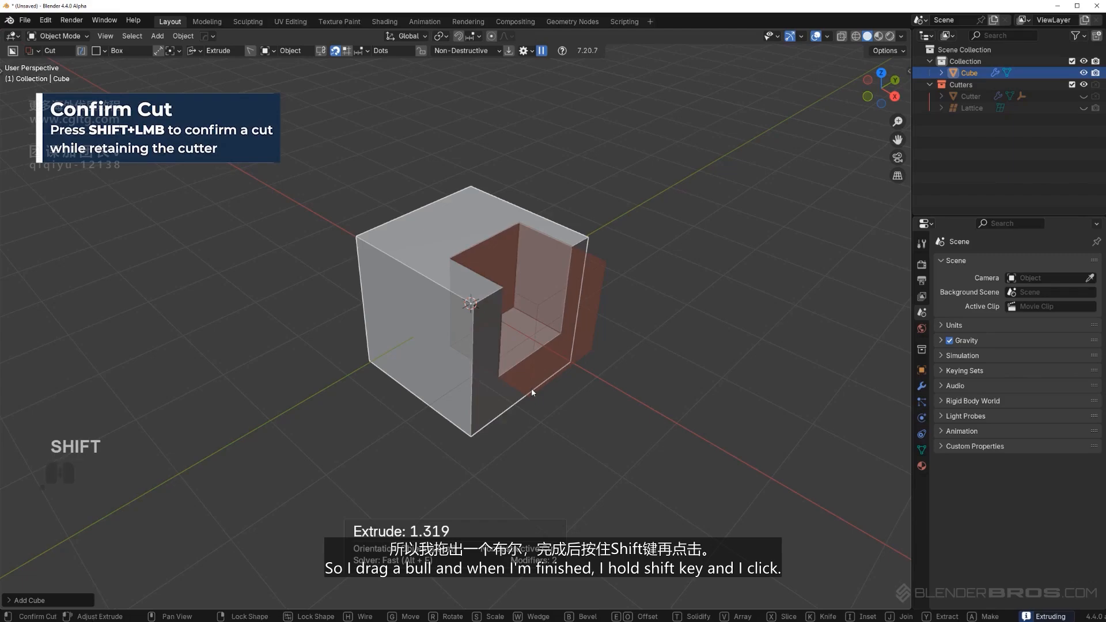
left_click(531, 389, "shift")
- Move the retained box cutter to shift the live cut in the cube
mouse_move(538, 248)
middle_mouse_down()
mouse_move(563, 278)
mouse_move(531, 248)
middle_mouse_up()
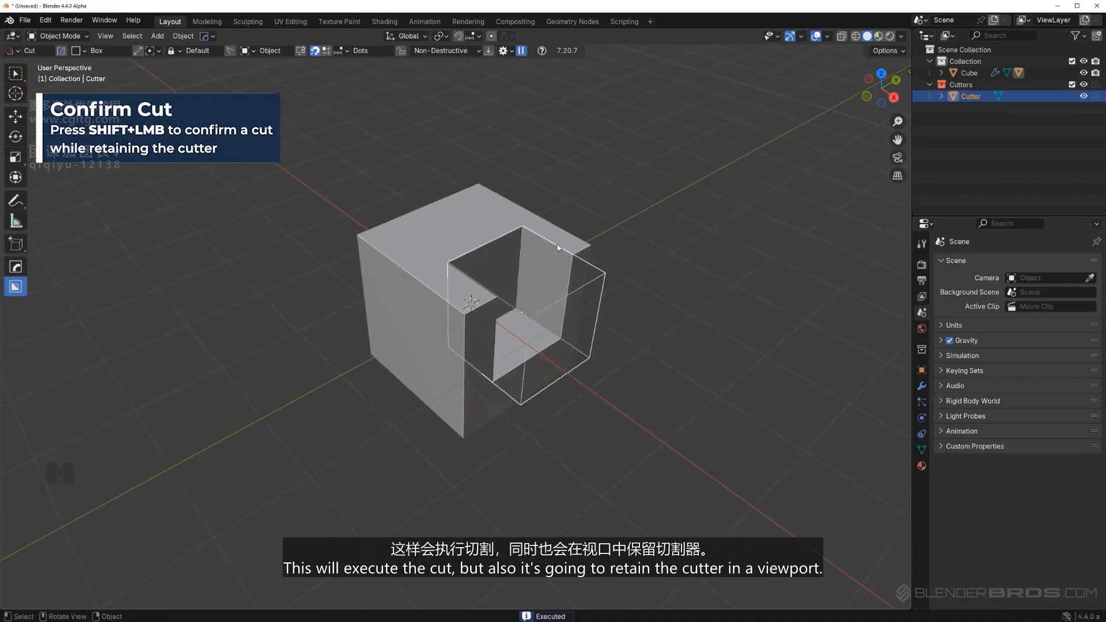
key("g")
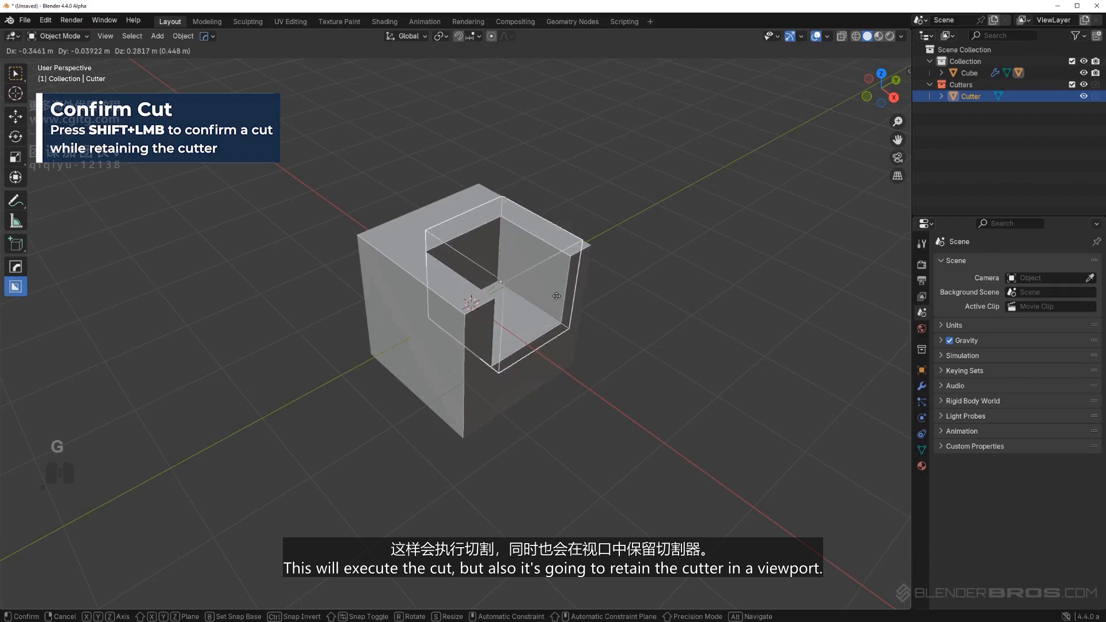
left_click(615, 295)
- Bevel the retained cutter's lower inner edge in Edit Mode, then return to Object Mode
middle_click_drag(617, 294, 570, 291)
key("Tab")
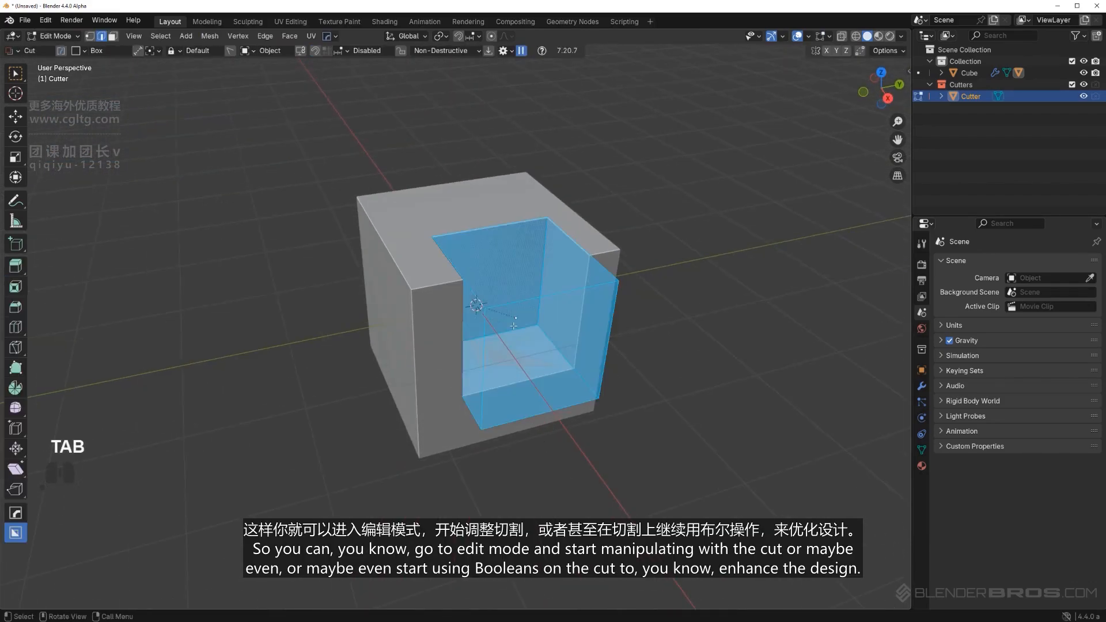
left_click(515, 325)
key("ctrl+b")
left_click(571, 316)
key("Tab")
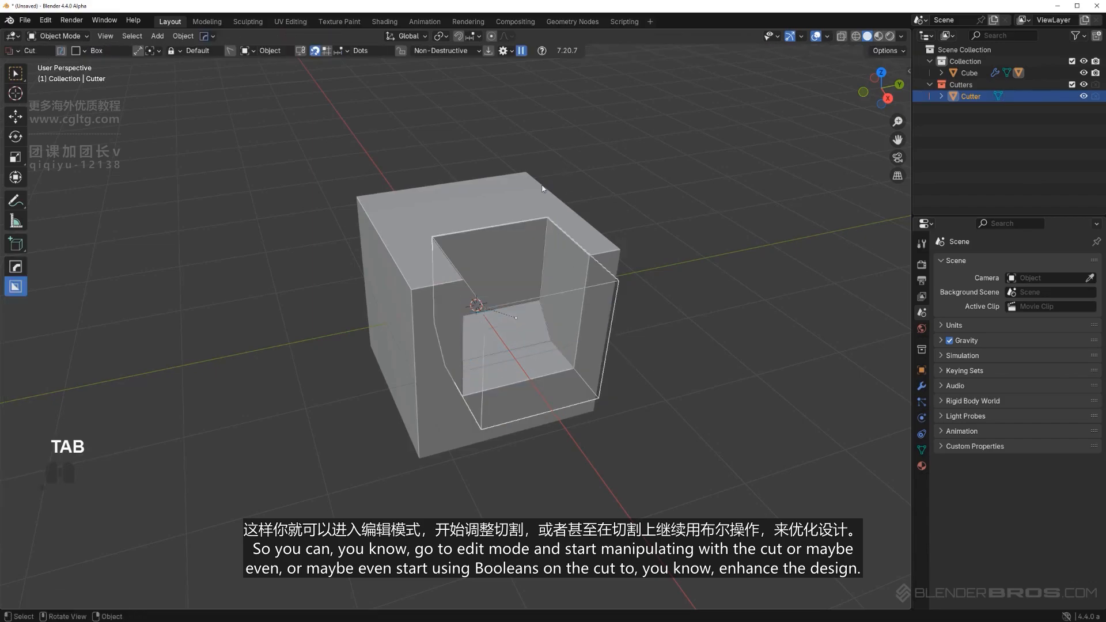
- Draw and extrude a box cut into the inner side of the retained cutter, leaving an upright block inside the recess
middle_click_drag(492, 183, 514, 198)
left_click_drag(517, 239, 497, 203)
right_click(503, 252)
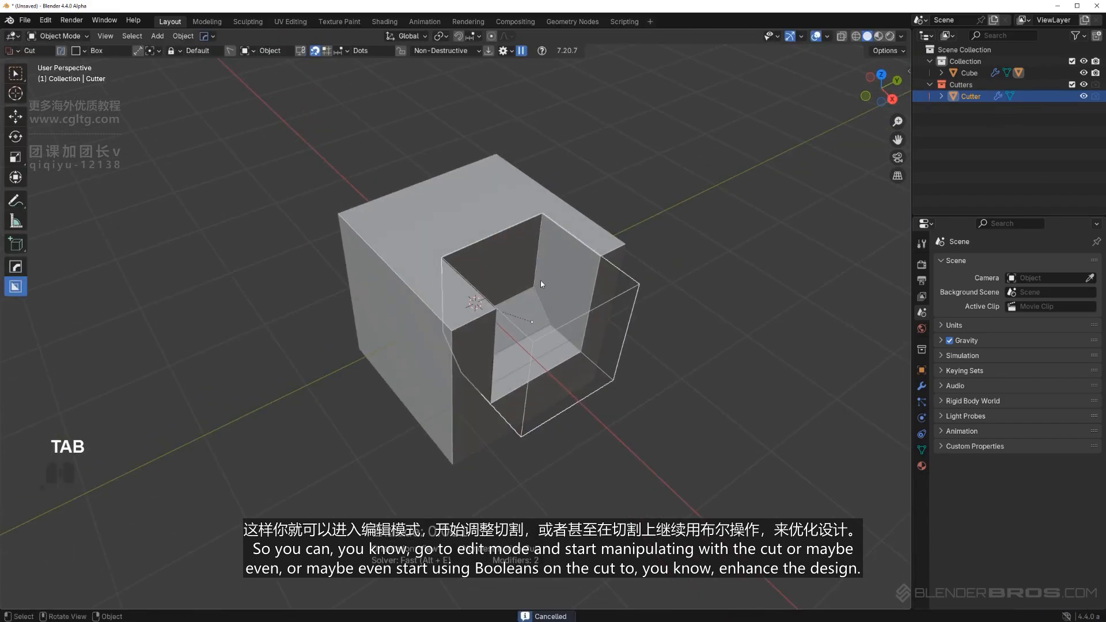
mouse_move(538, 257)
left_mouse_down()
mouse_move(499, 220)
mouse_move(454, 206)
mouse_move(444, 317)
left_mouse_up()
middle_click_drag(445, 317, 635, 226)
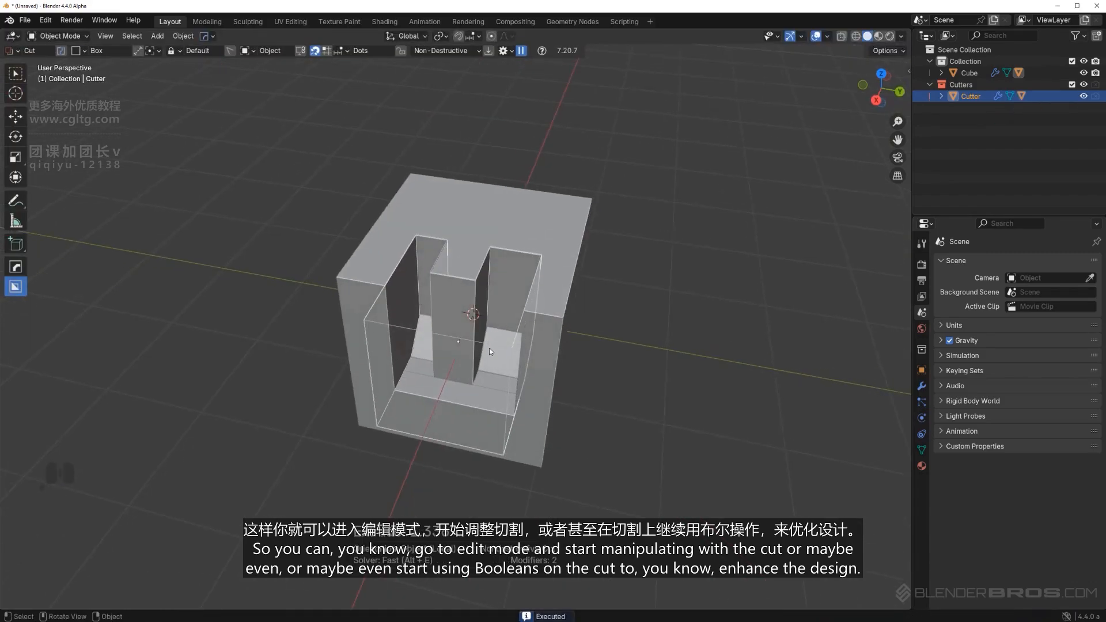
middle_click_drag(599, 305, 648, 289)
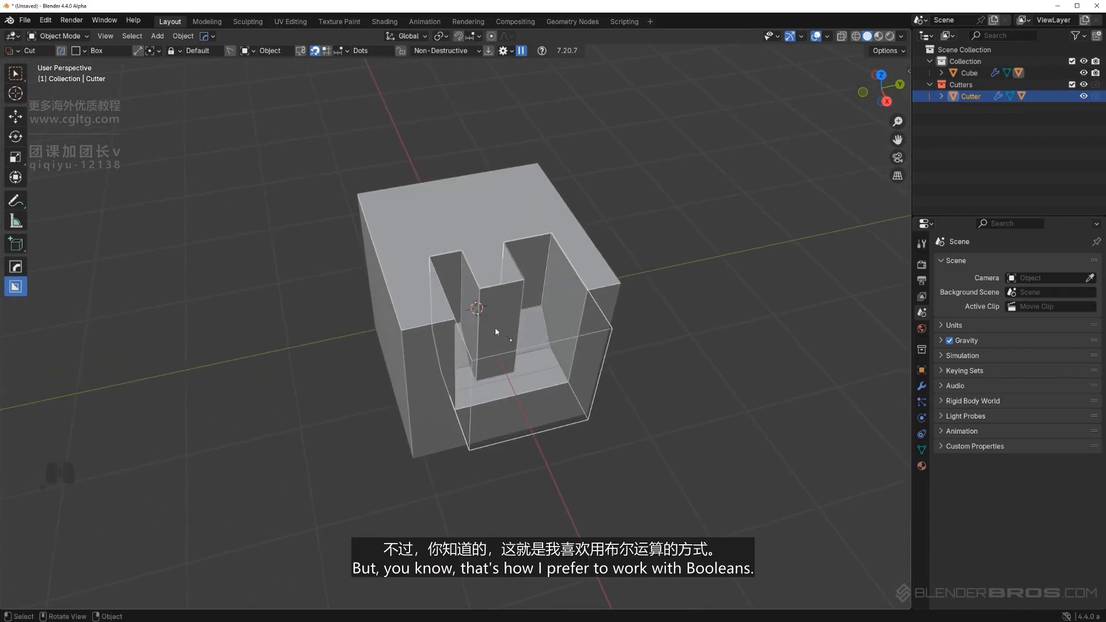
- Hide the Cutters collection of the cube with the nested cut
key("ctrl+z")
middle_click_drag(596, 278, 817, 178)
key("shift+2")
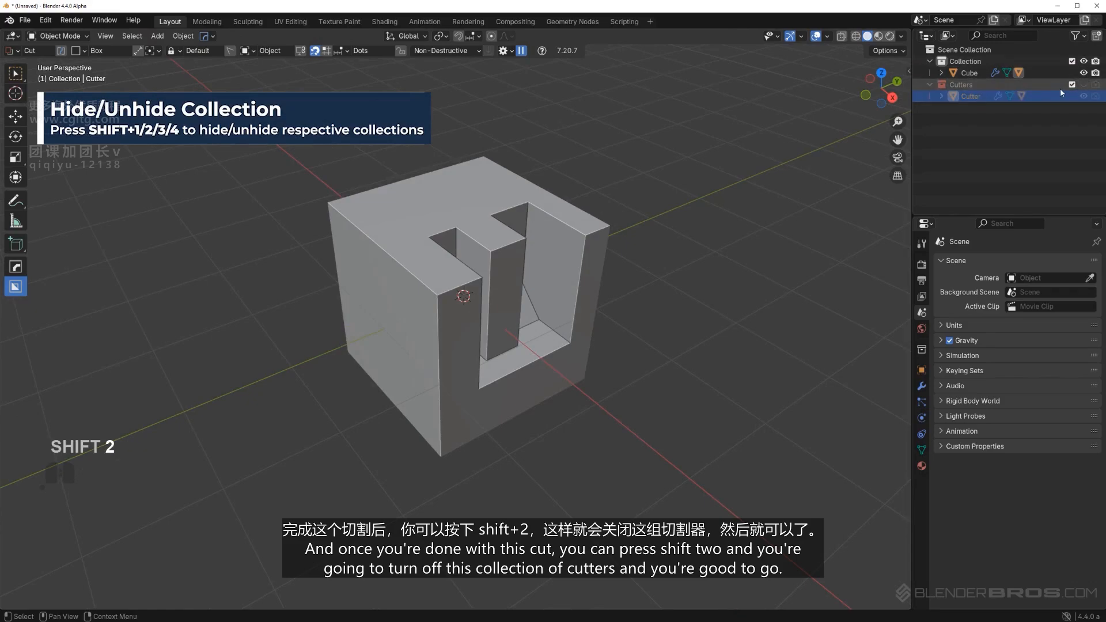
- Inspect the block's finished ngon cuts and open the Box Helper options for the Ngon cutter
middle_click_drag(593, 244, 532, 251)
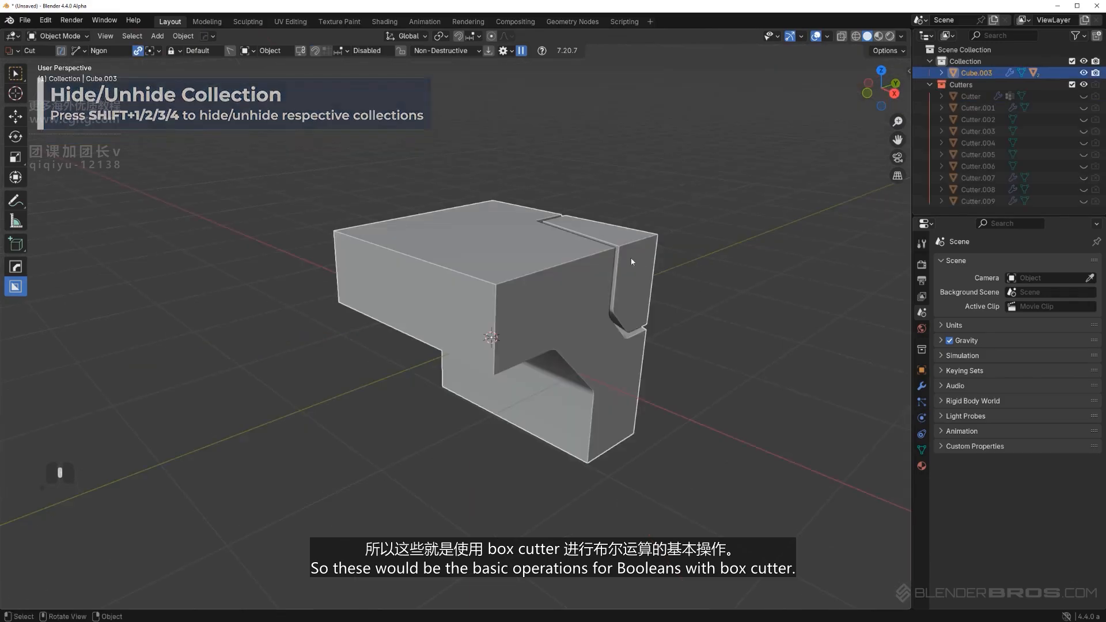
middle_click_drag(708, 292, 564, 293)
middle_click_drag(573, 333, 615, 255)
key("d")
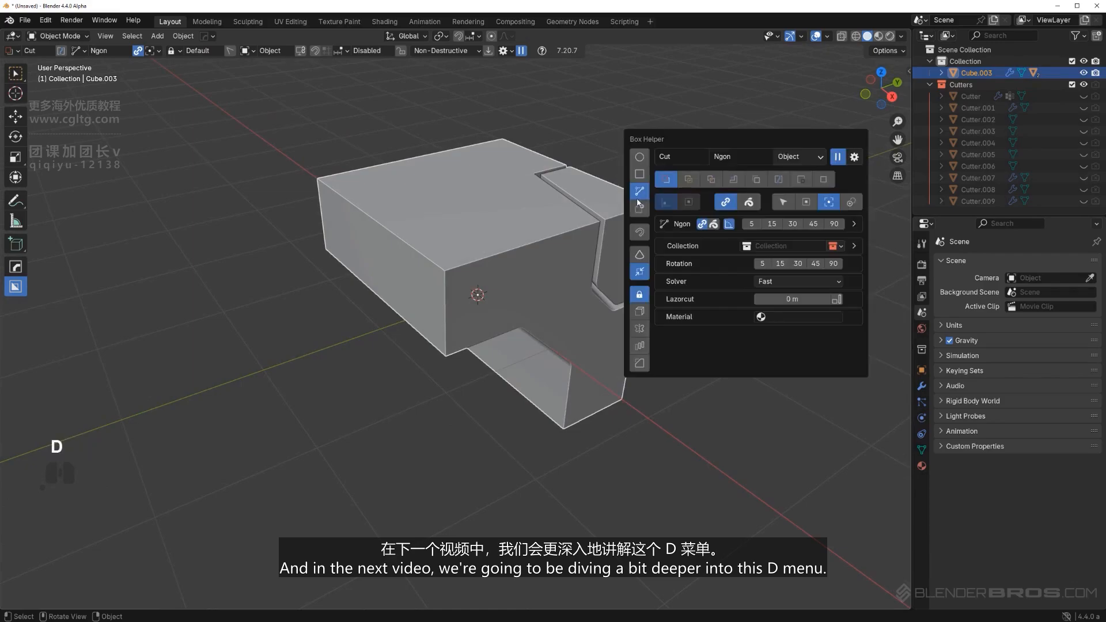
left_click_drag(723, 136, 524, 195)
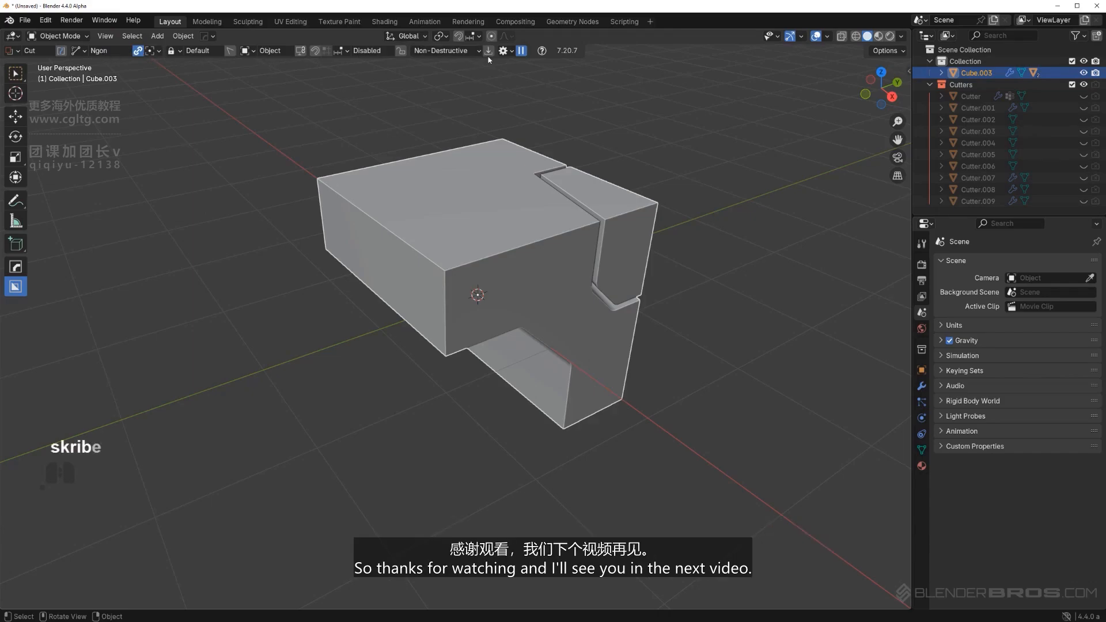
middle_click_drag(570, 271, 540, 267)
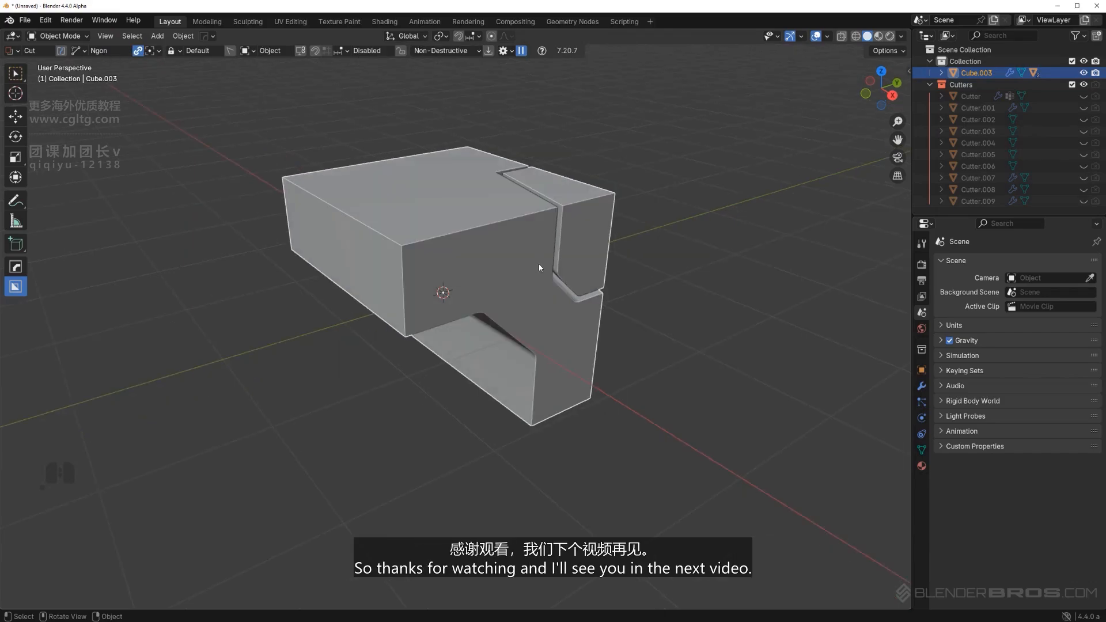